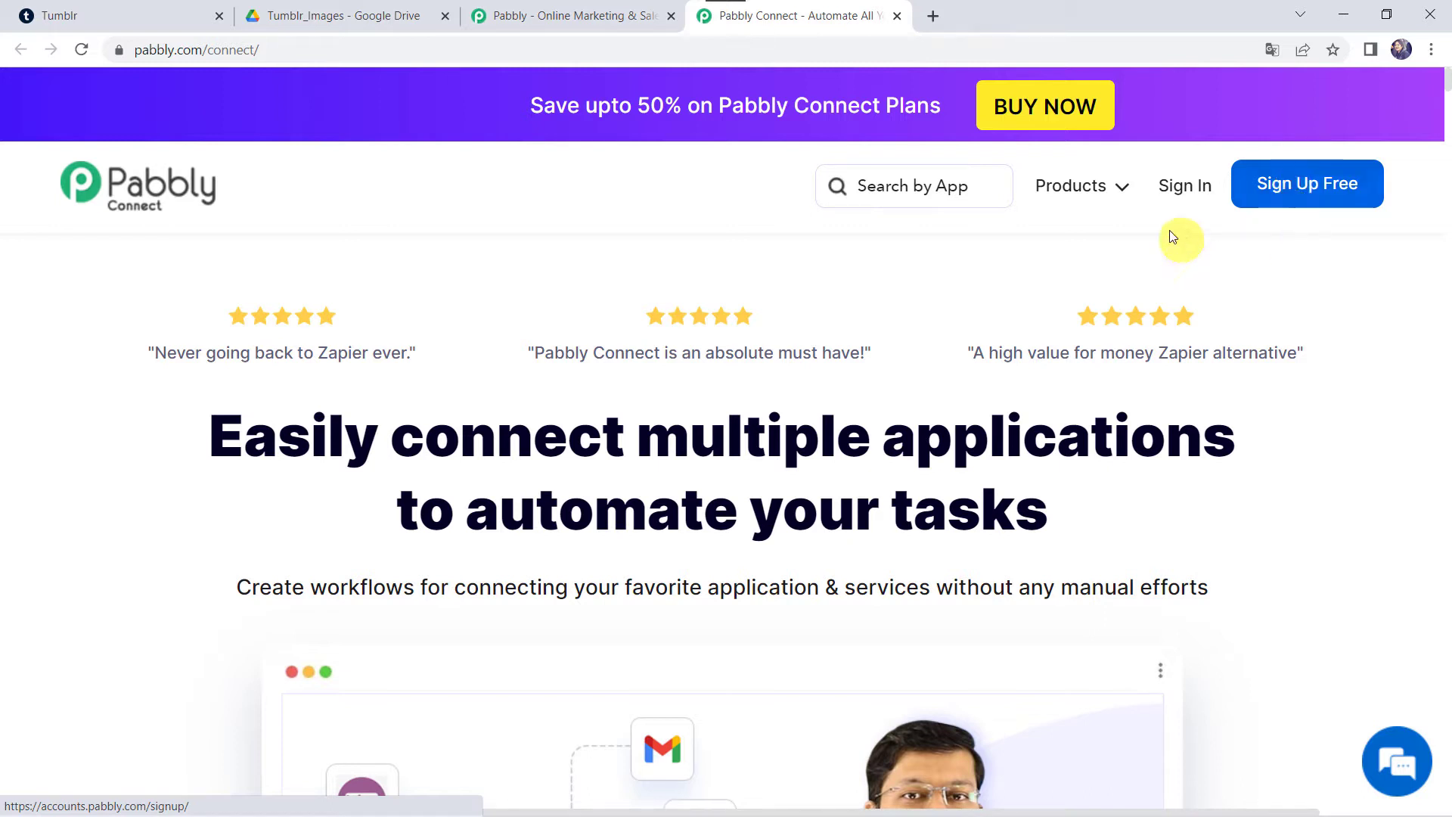
Step: Sign in to the Pabbly account and open the Pabbly Connect dashboard
{"action": "left_click", "coordinate": [1195, 189]}
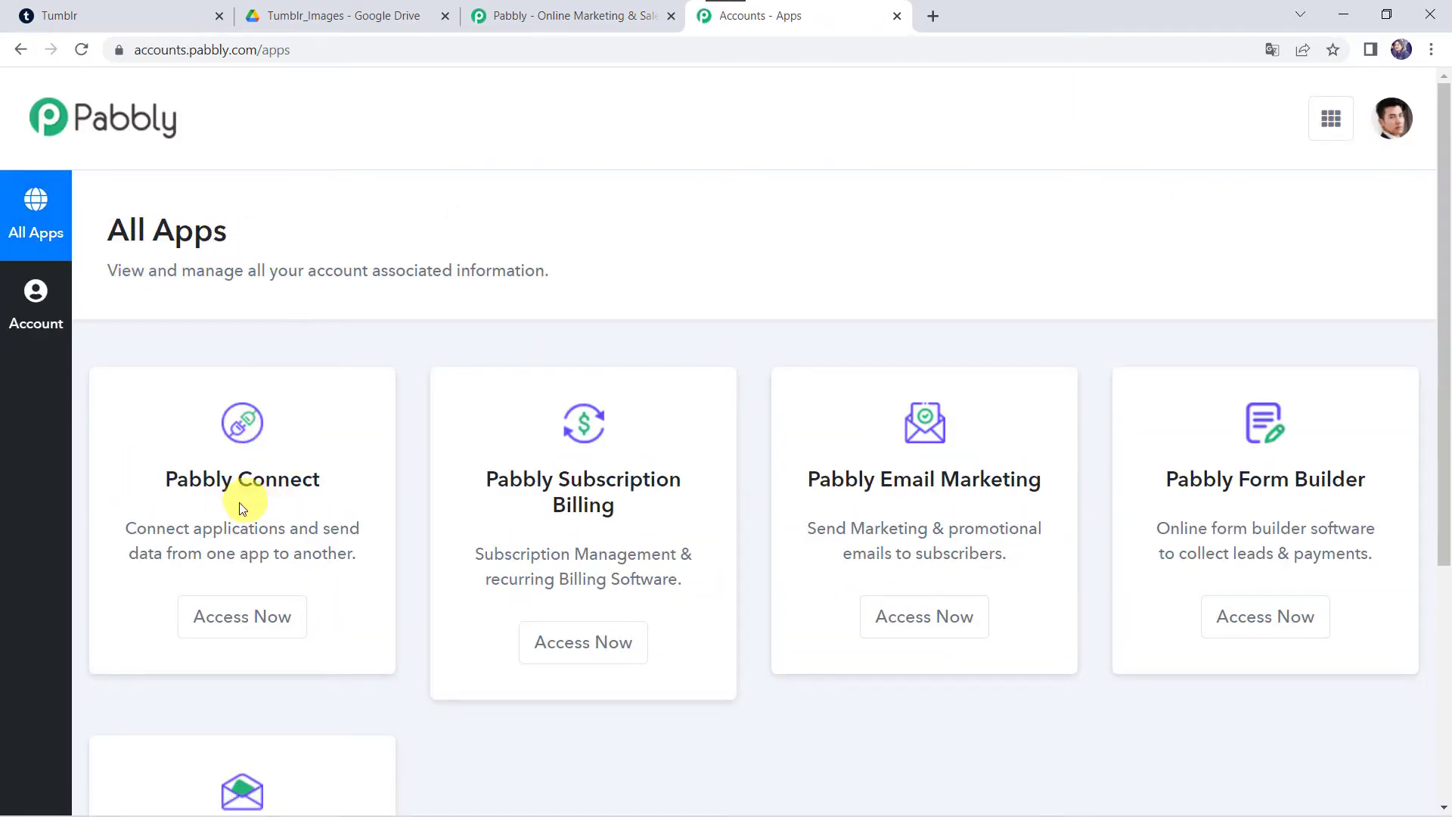
{"action": "left_click", "coordinate": [246, 618]}
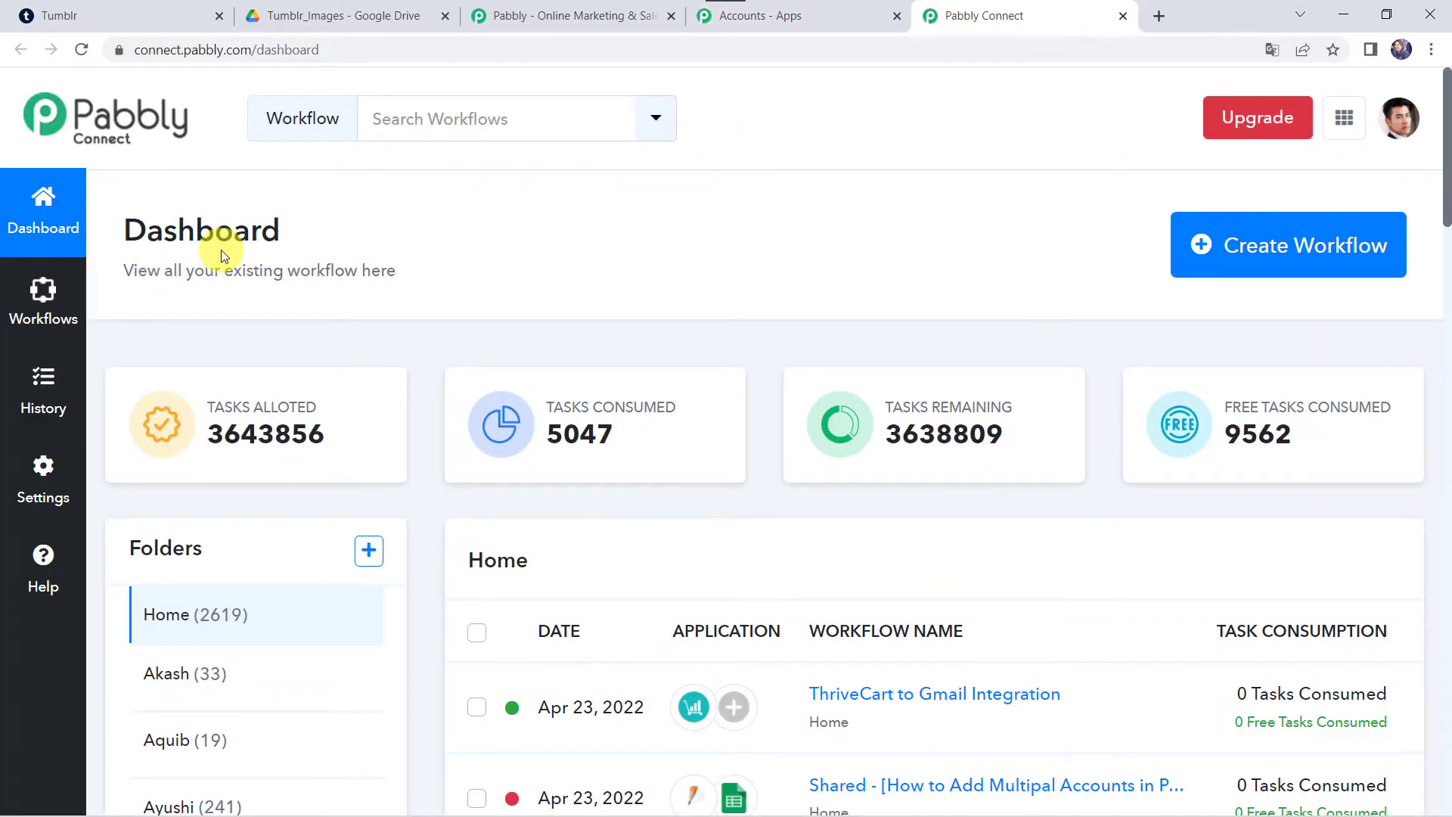
{"action": "scroll", "coordinate": [779, 628], "scroll_direction": "down", "scroll_amount": 5}
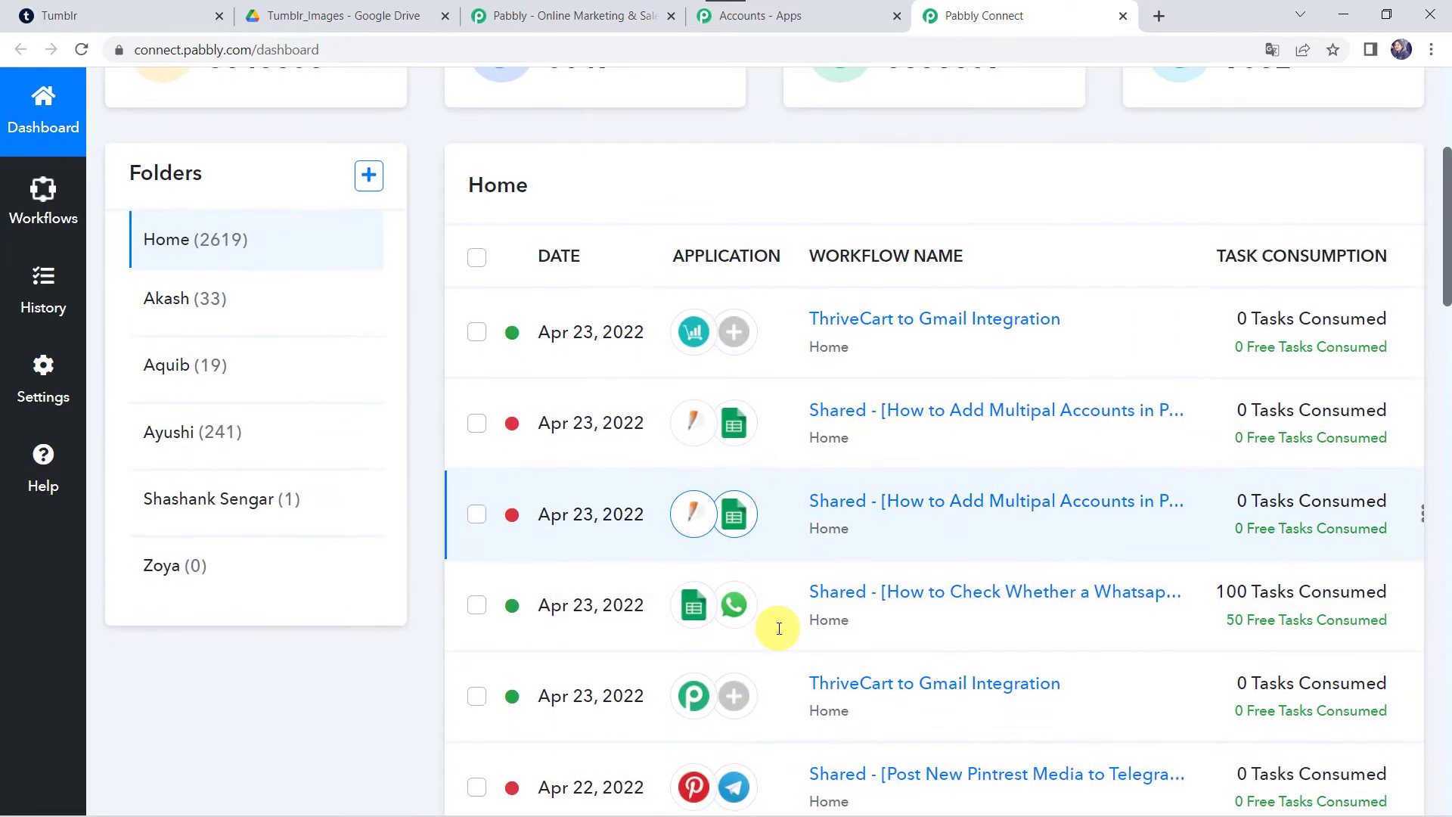
{"action": "scroll", "coordinate": [779, 628], "scroll_direction": "up", "scroll_amount": 5}
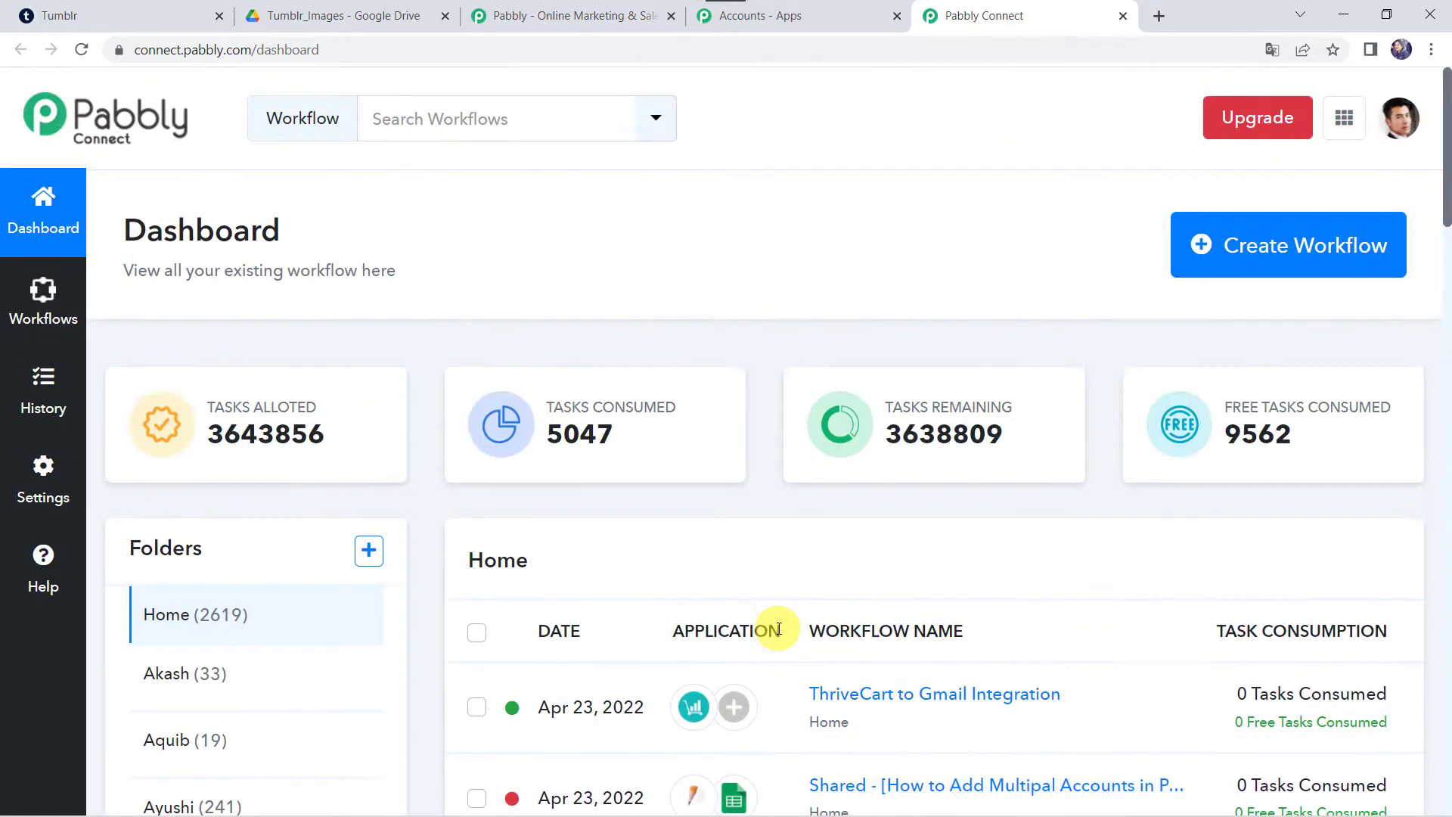
Step: Create a new workflow named "Tumblr to Google Drive Integration"
{"action": "left_click", "coordinate": [1272, 249]}
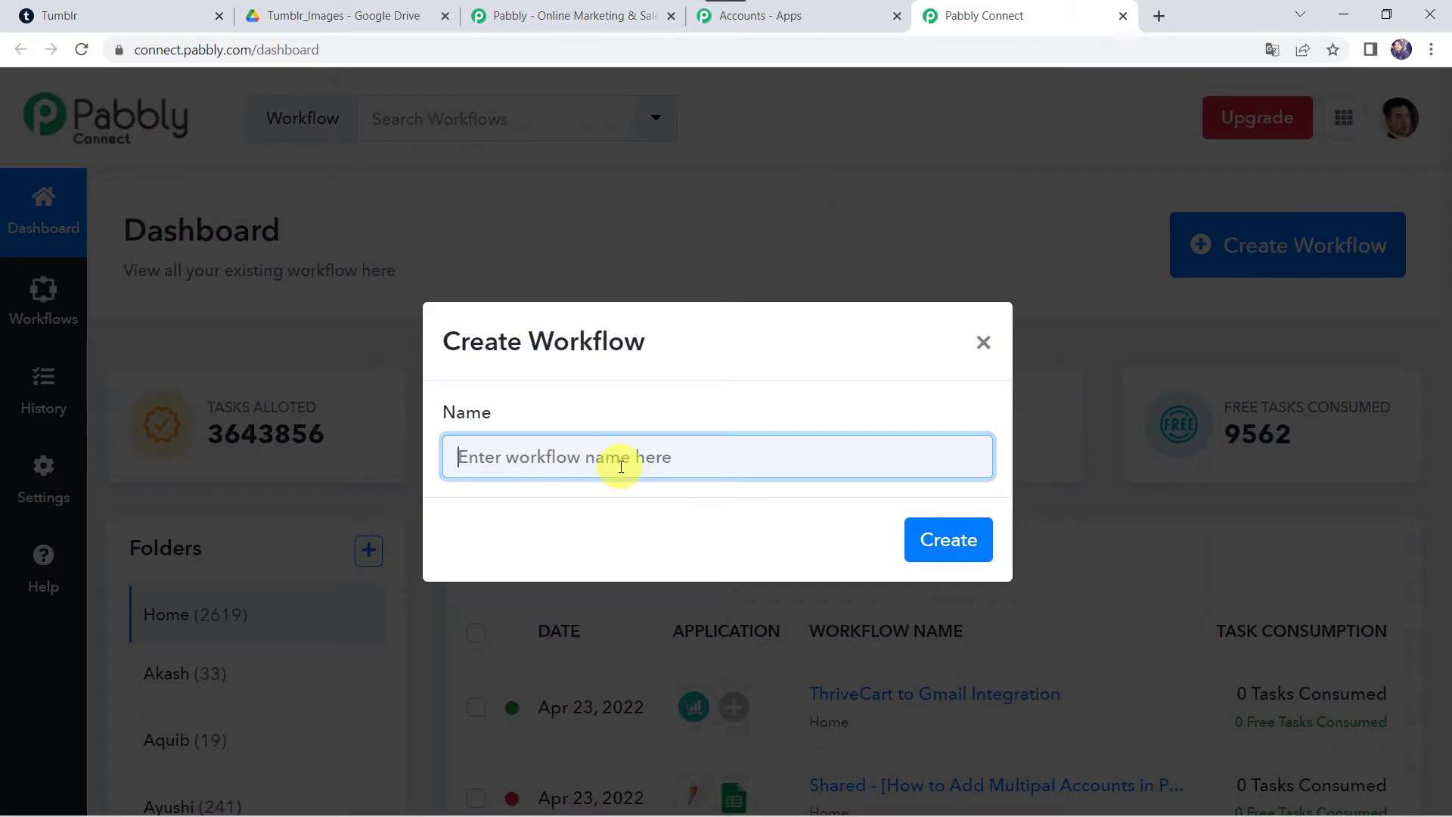
{"action": "left_click", "coordinate": [621, 466]}
{"action": "type", "text": "Tu"}
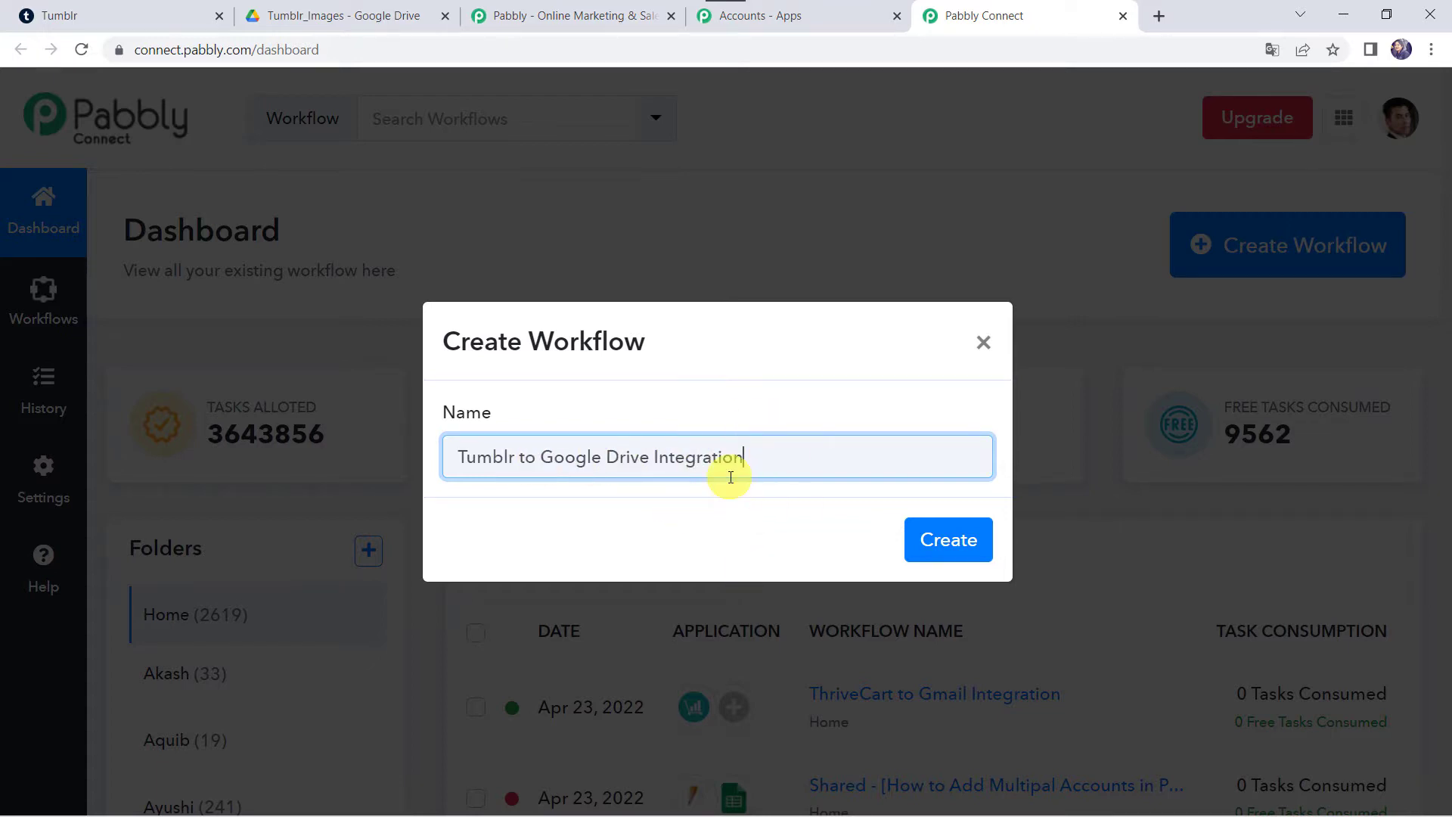
{"action": "left_click", "coordinate": [959, 541]}
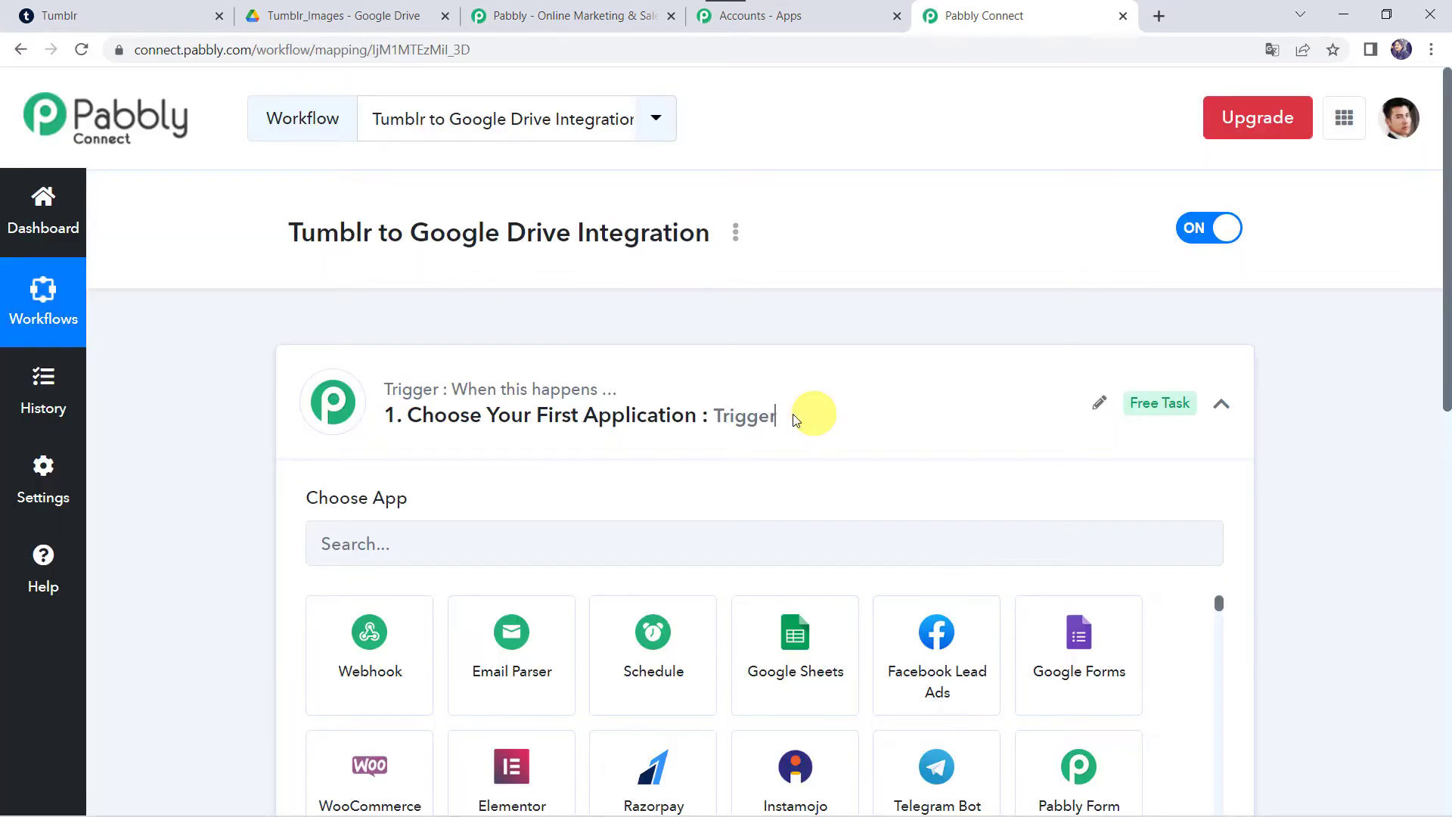
Step: Set the workflow's trigger app to Tumblr with the trigger event New Post in My Blog
{"action": "left_click", "coordinate": [796, 416]}
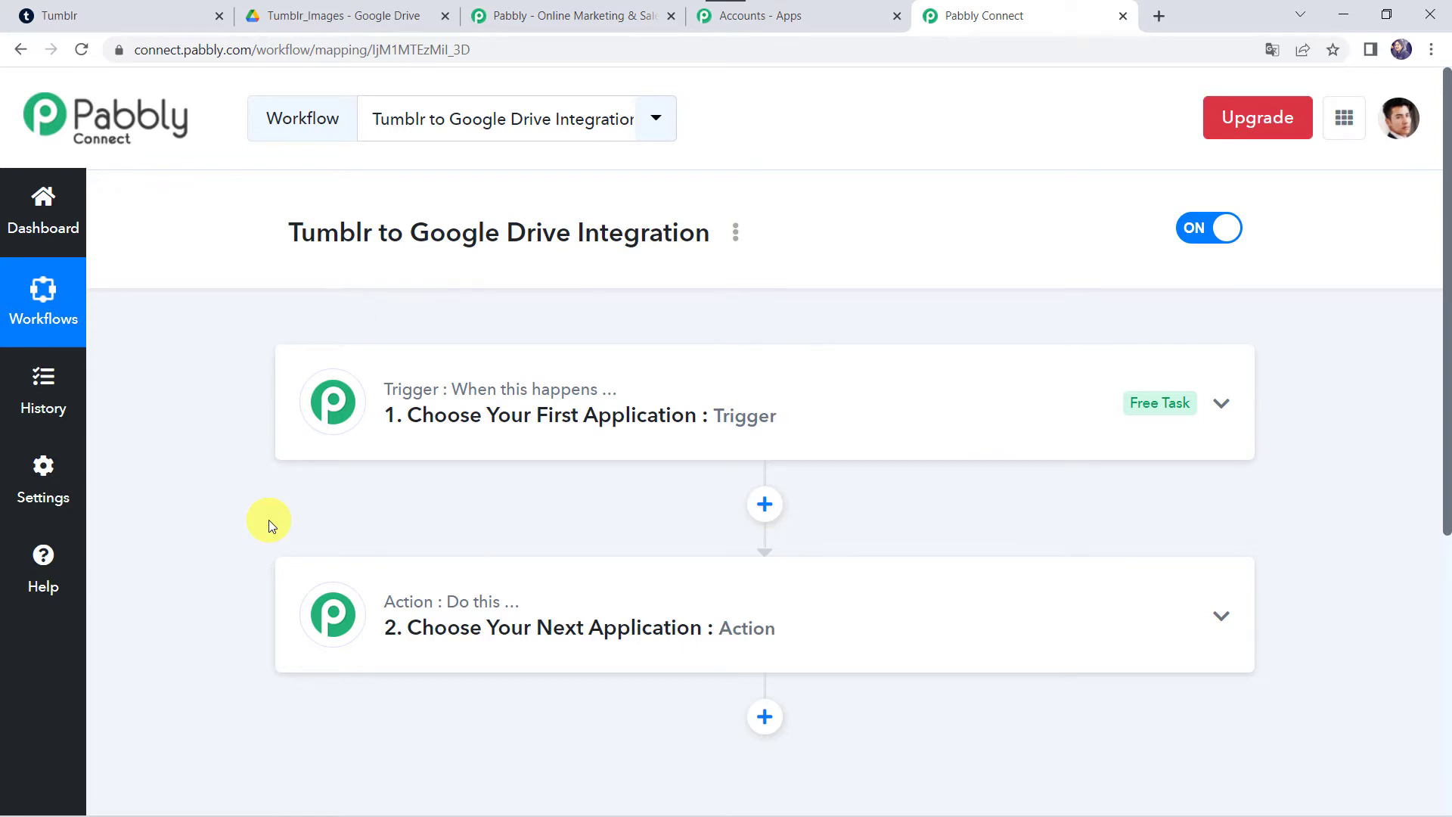
{"action": "left_click", "coordinate": [817, 404]}
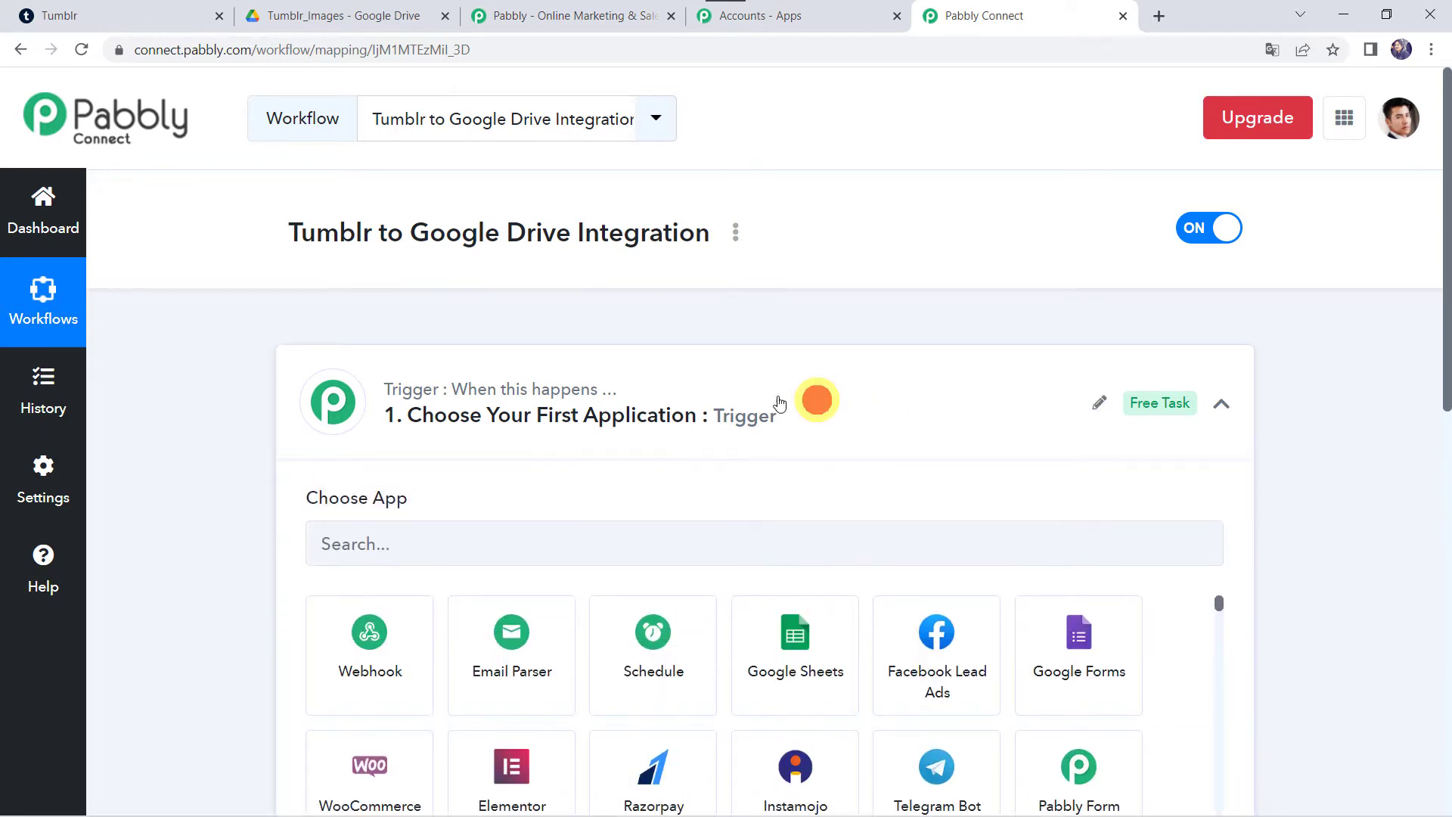
{"action": "left_click", "coordinate": [465, 544]}
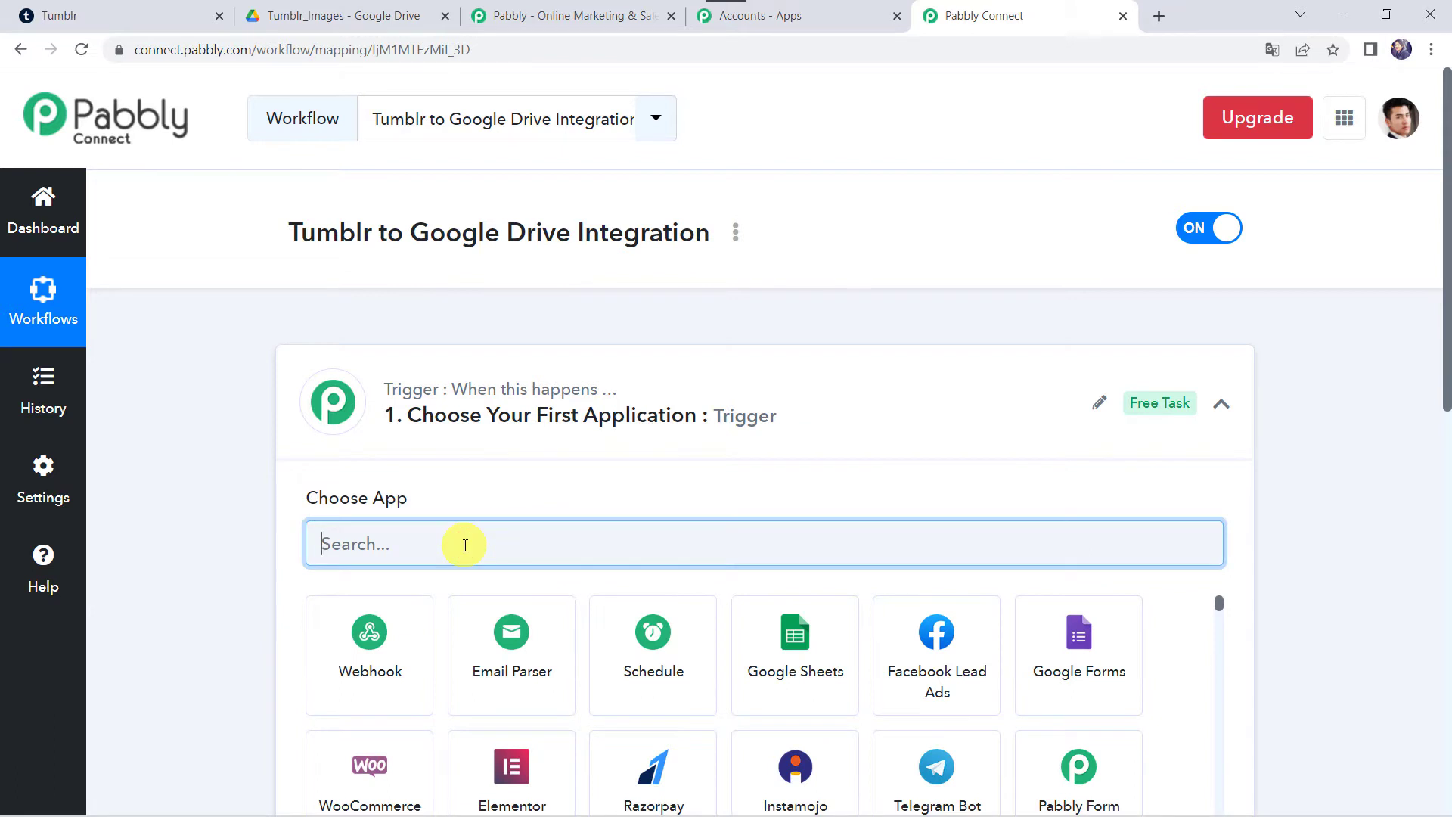
{"action": "type", "text": "Tumblr"}
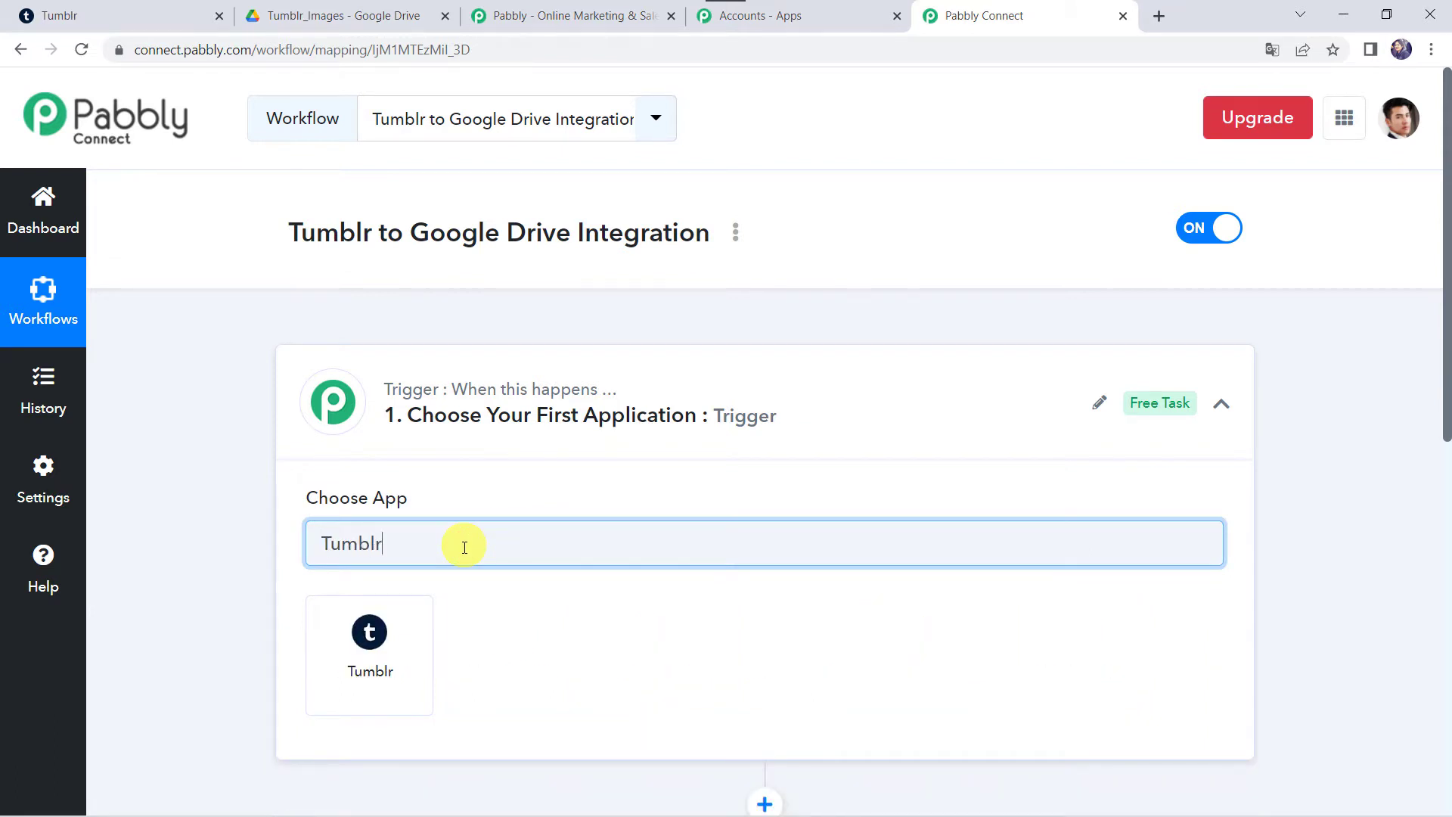
{"action": "left_click", "coordinate": [370, 683]}
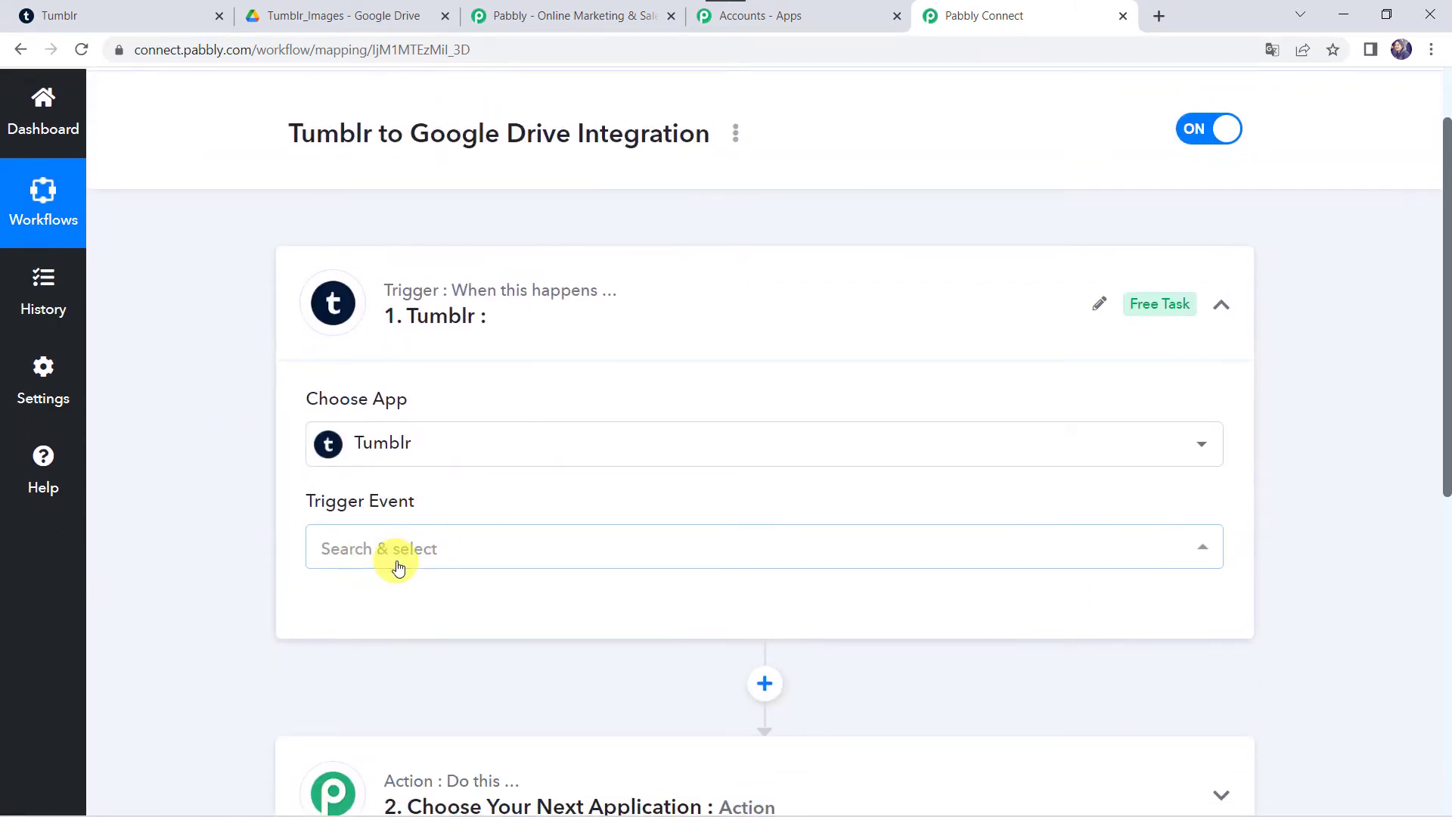
{"action": "left_click", "coordinate": [391, 558]}
{"action": "left_click", "coordinate": [444, 472]}
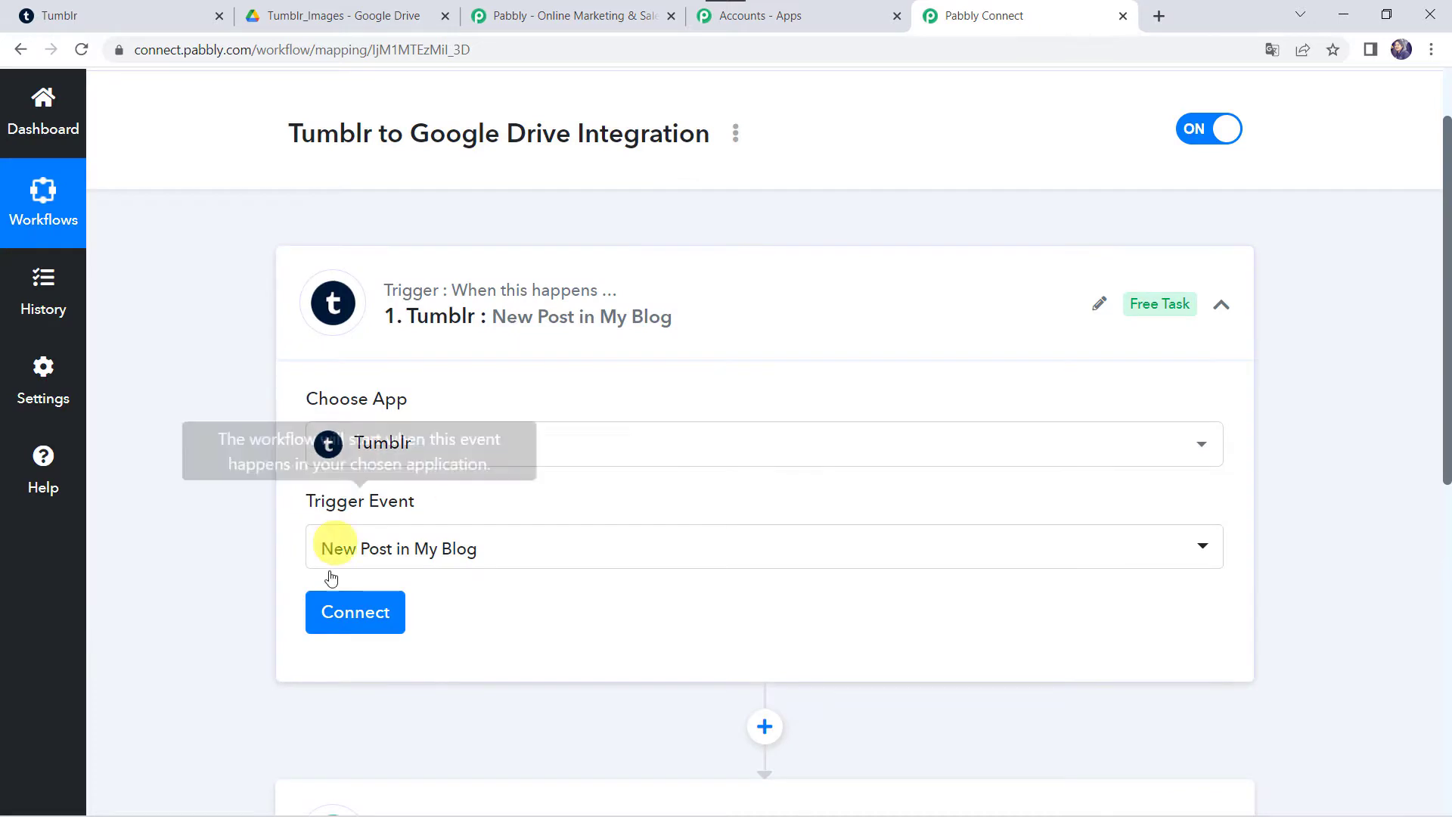
Step: Add a new Tumblr connection to the trigger and authorize Pabbly Connect to access the Tumblr account
{"action": "left_click", "coordinate": [359, 612]}
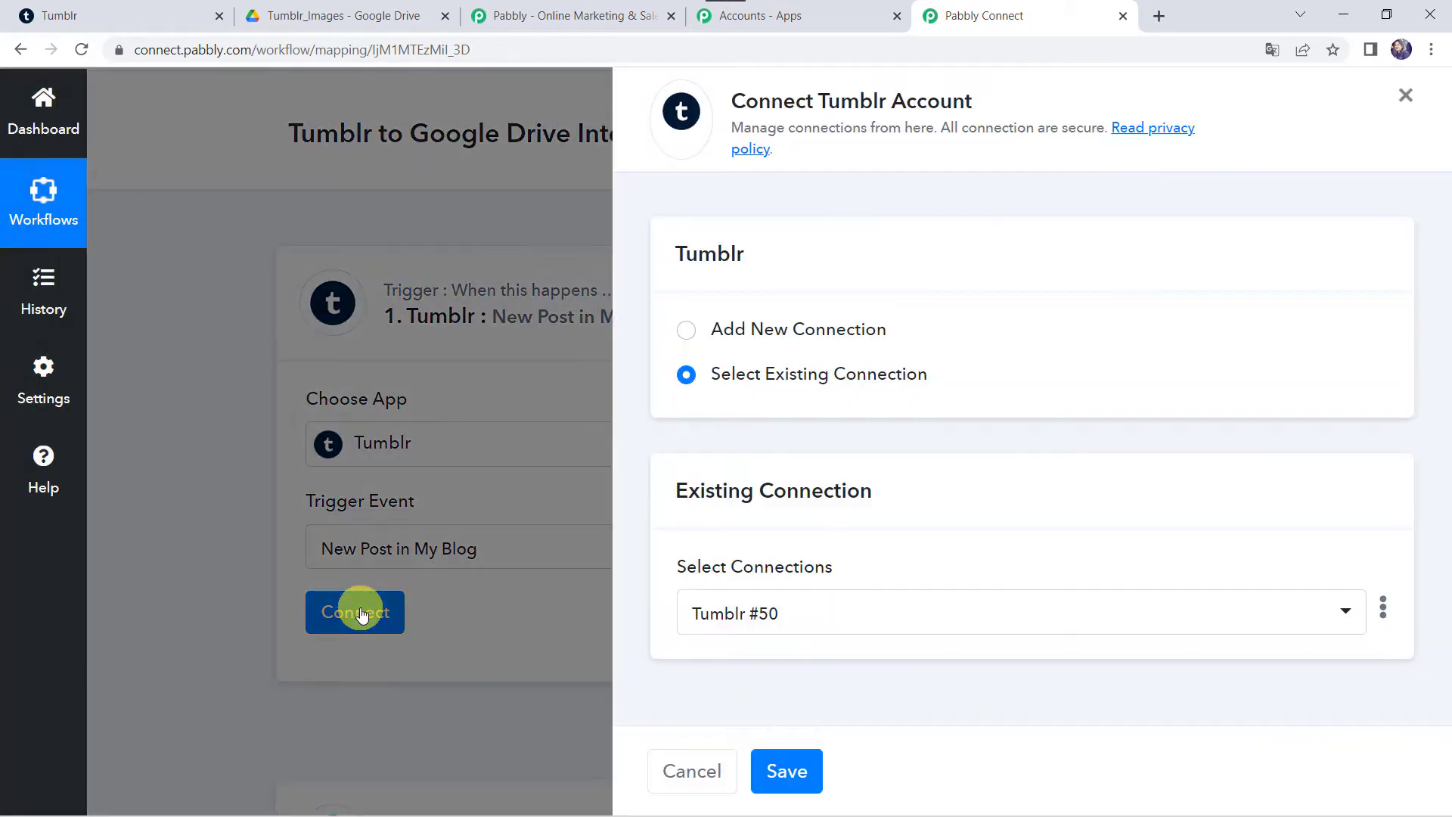
{"action": "left_click", "coordinate": [718, 332]}
{"action": "left_click", "coordinate": [783, 595]}
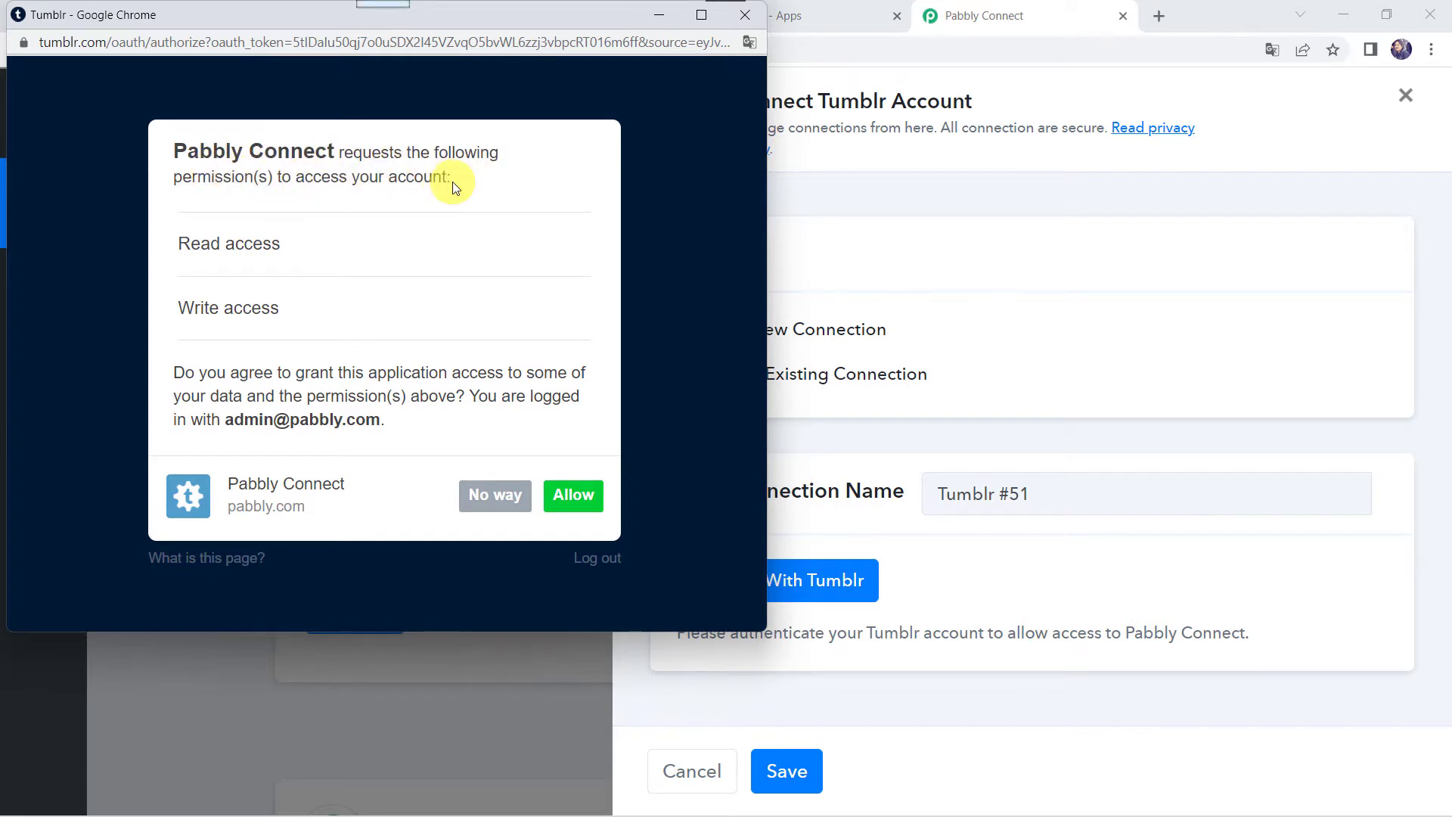
{"action": "left_click", "coordinate": [581, 499]}
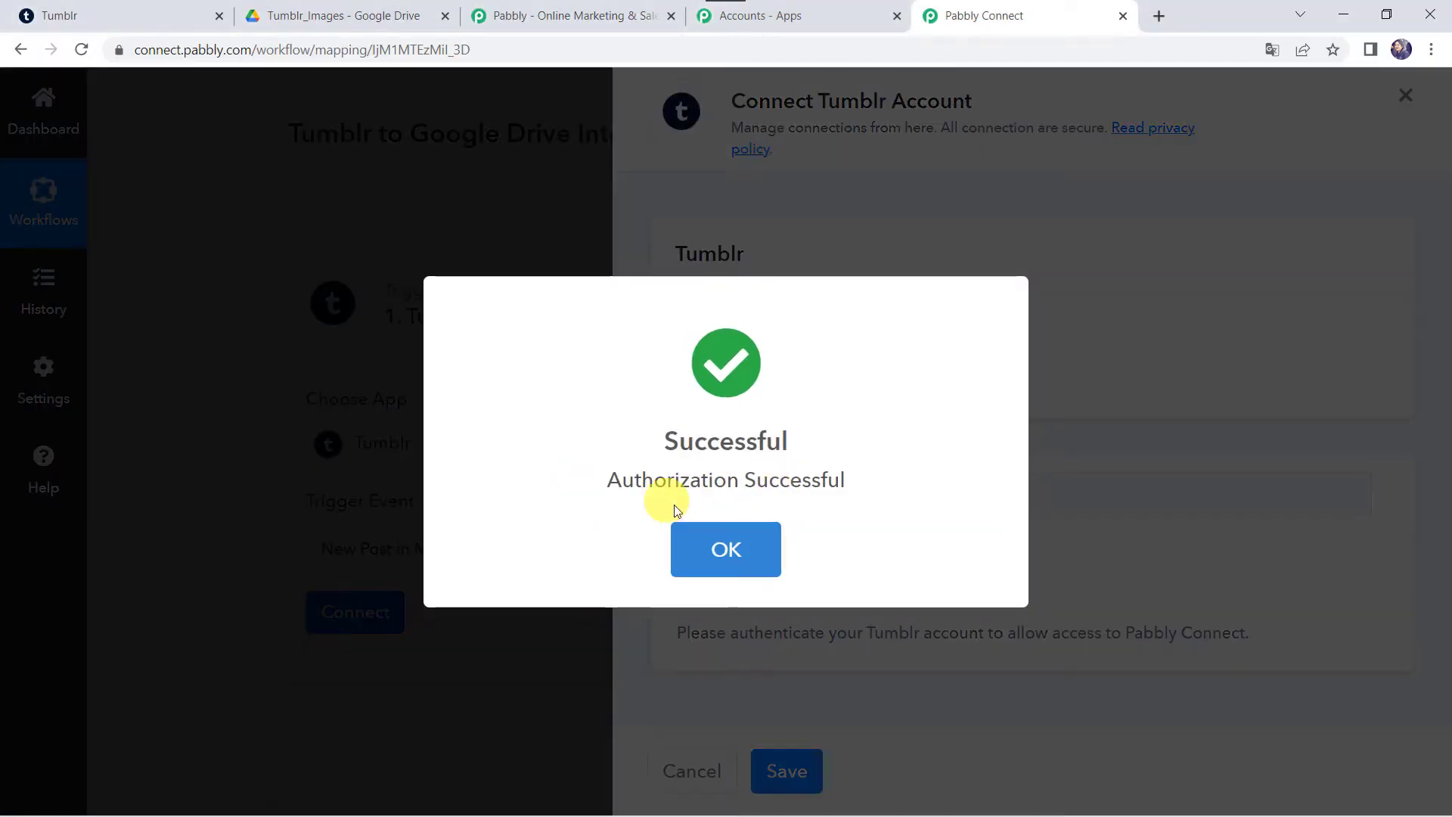
{"action": "left_click", "coordinate": [684, 530]}
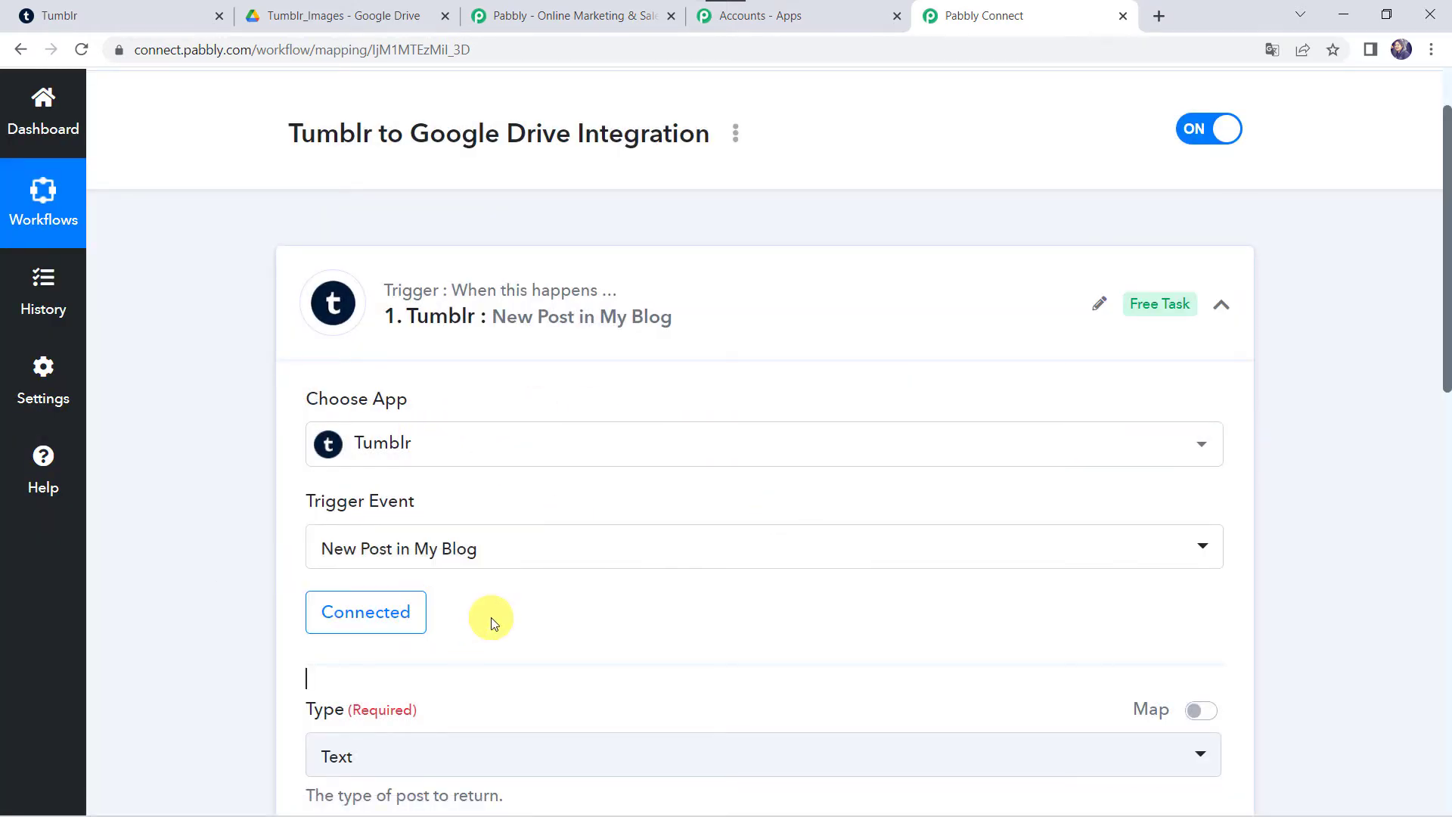
Step: Set the trigger's post type to Photo and its blog to Pabbly
{"action": "scroll", "coordinate": [492, 622], "scroll_direction": "down", "scroll_amount": 4}
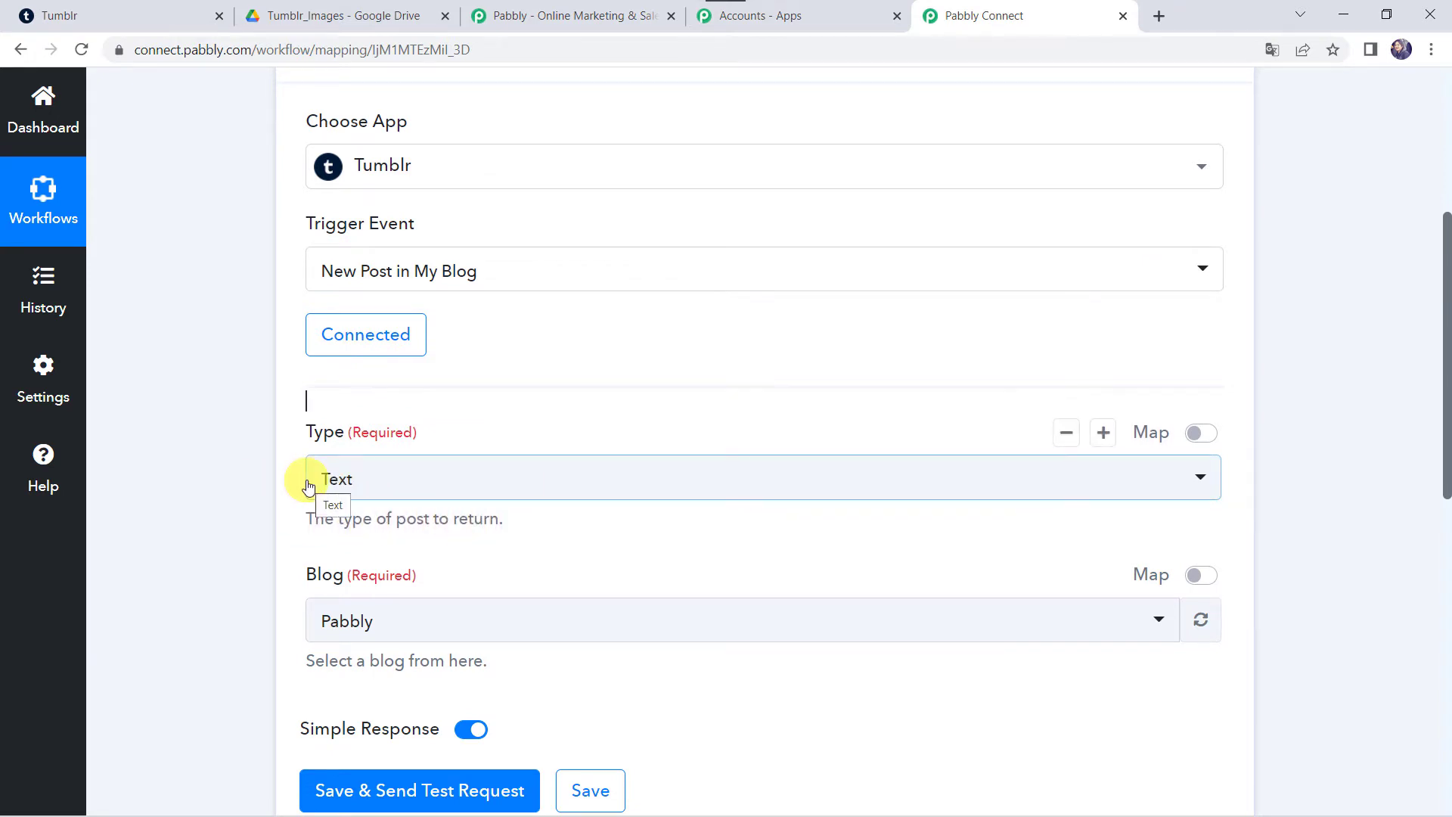
{"action": "left_click", "coordinate": [341, 480]}
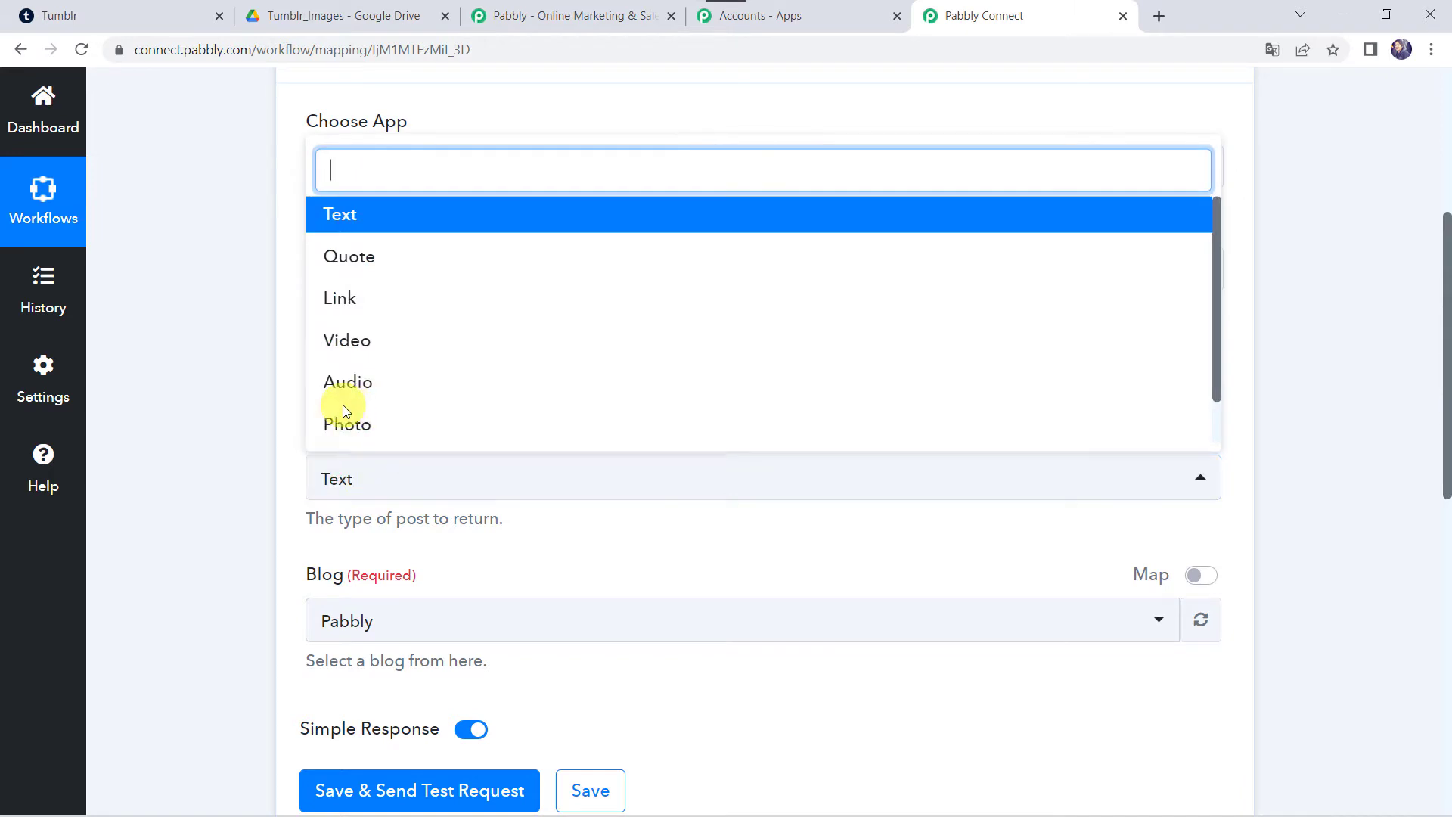
{"action": "left_click", "coordinate": [367, 437]}
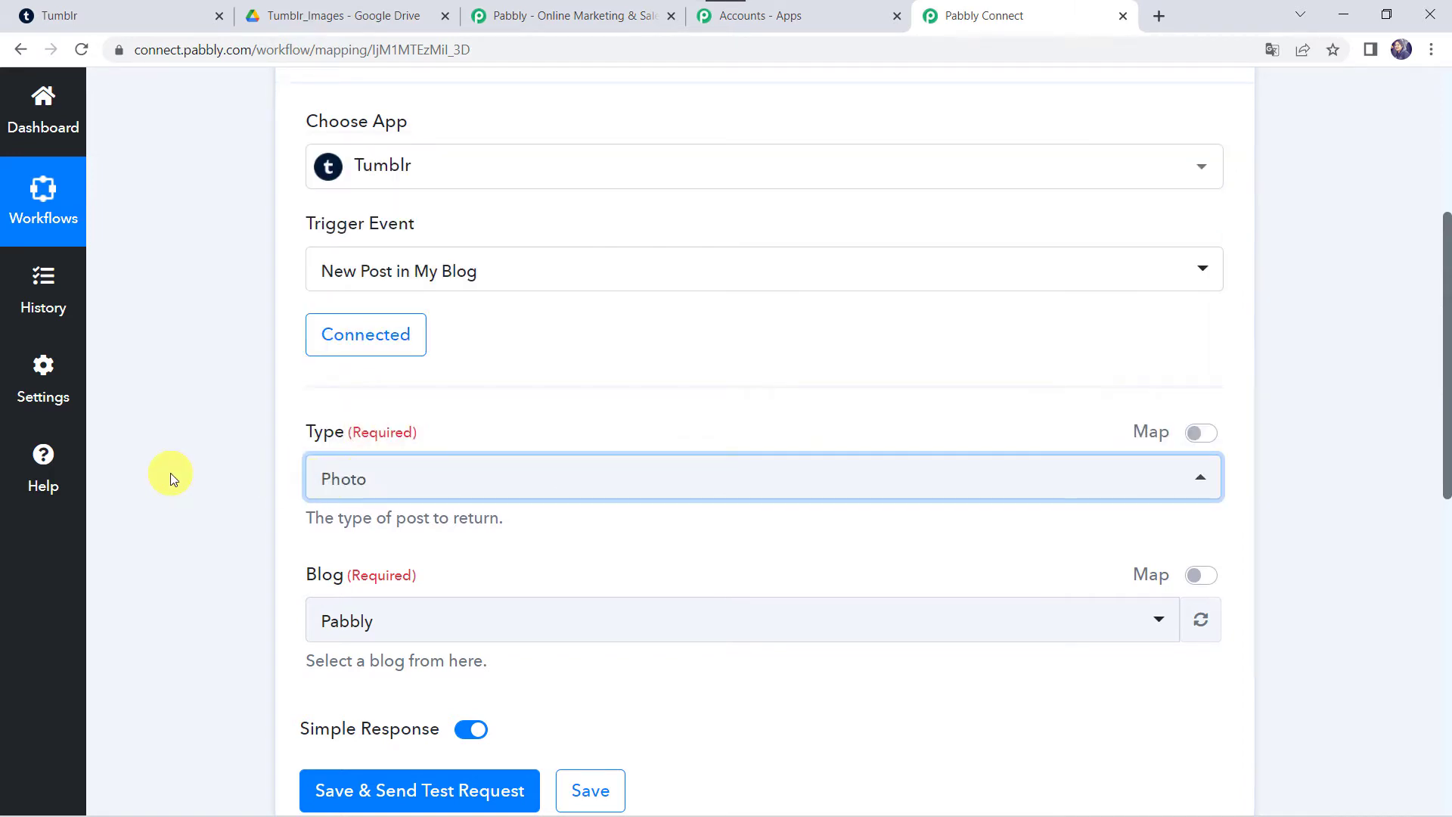
{"action": "scroll", "coordinate": [170, 473], "scroll_direction": "down", "scroll_amount": 2}
{"action": "left_click", "coordinate": [382, 439]}
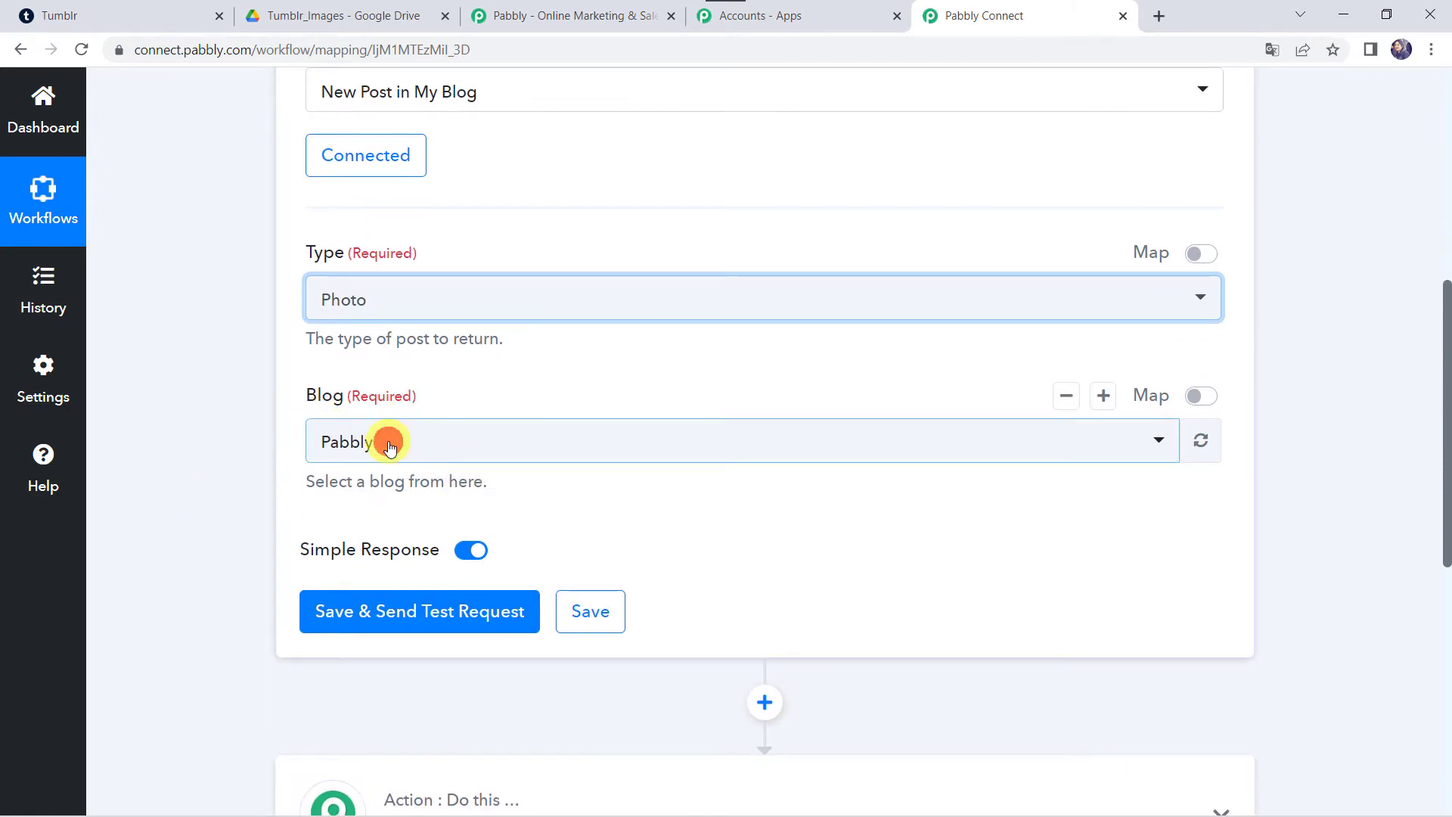
{"action": "left_click", "coordinate": [378, 549]}
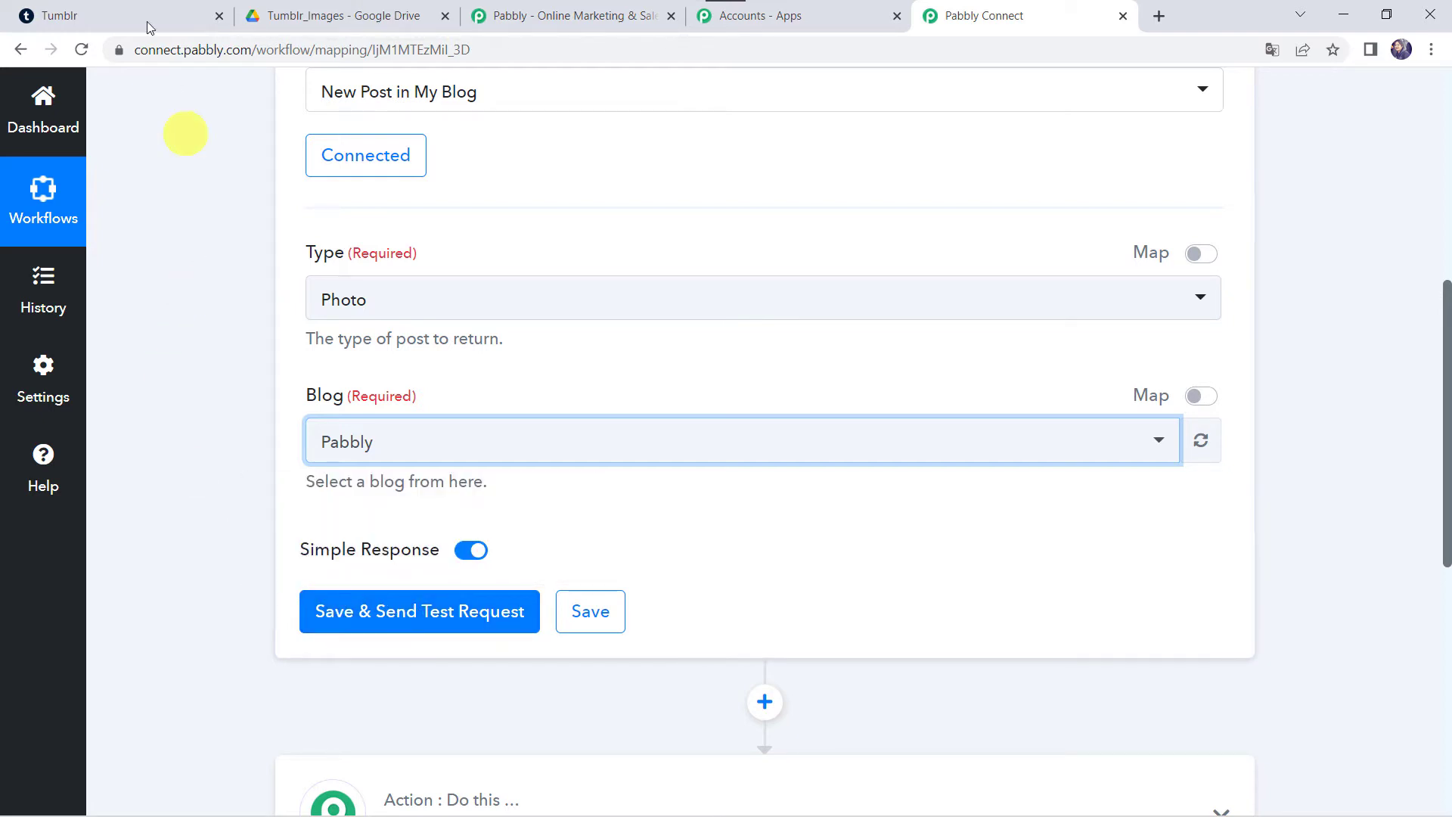
Step: Switch to Tumblr, start a photo post and upload Dress Design 1.jpg from the Uploads folder in Pictures
{"action": "left_click", "coordinate": [85, 15]}
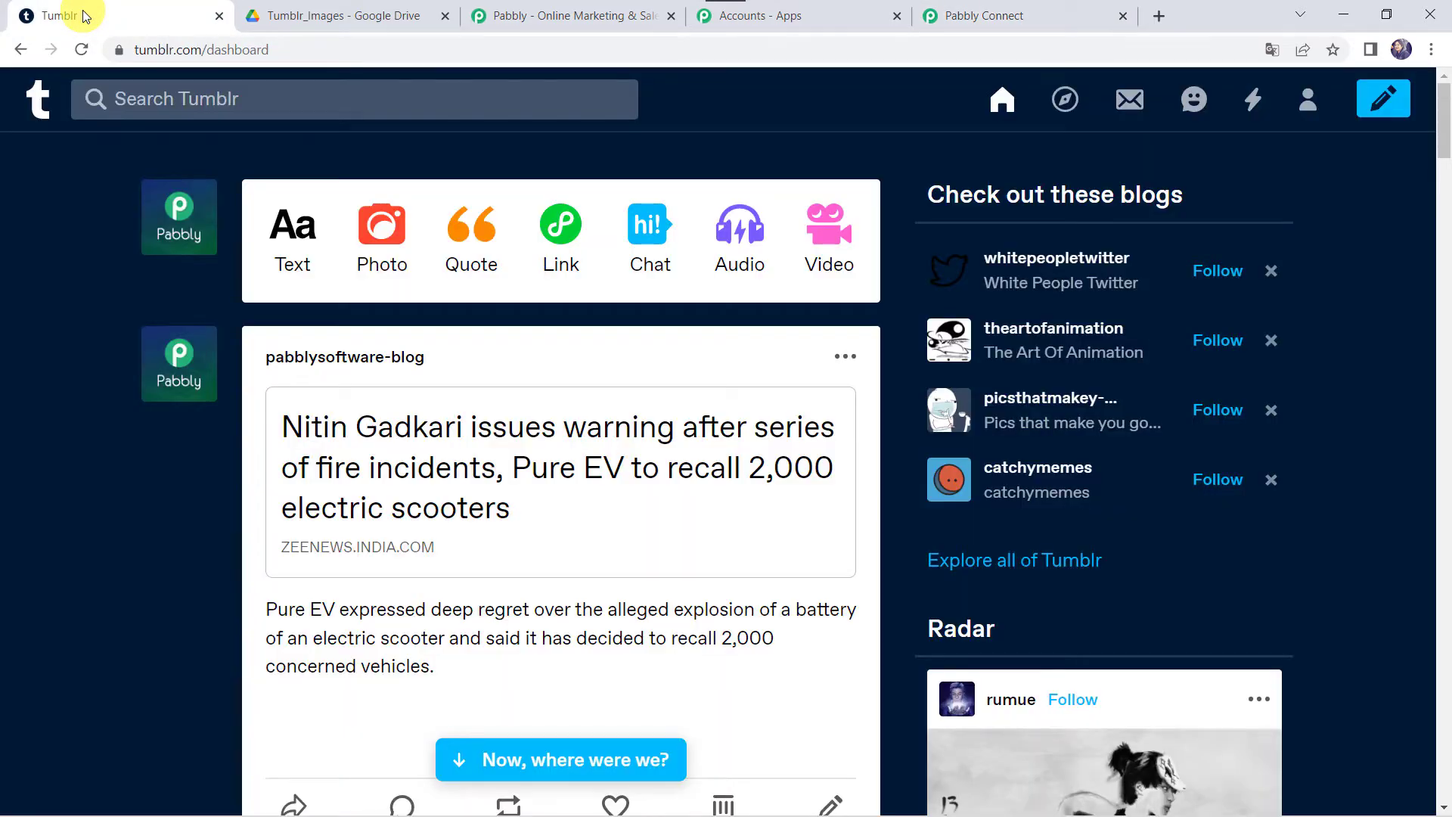
{"action": "left_click", "coordinate": [380, 239]}
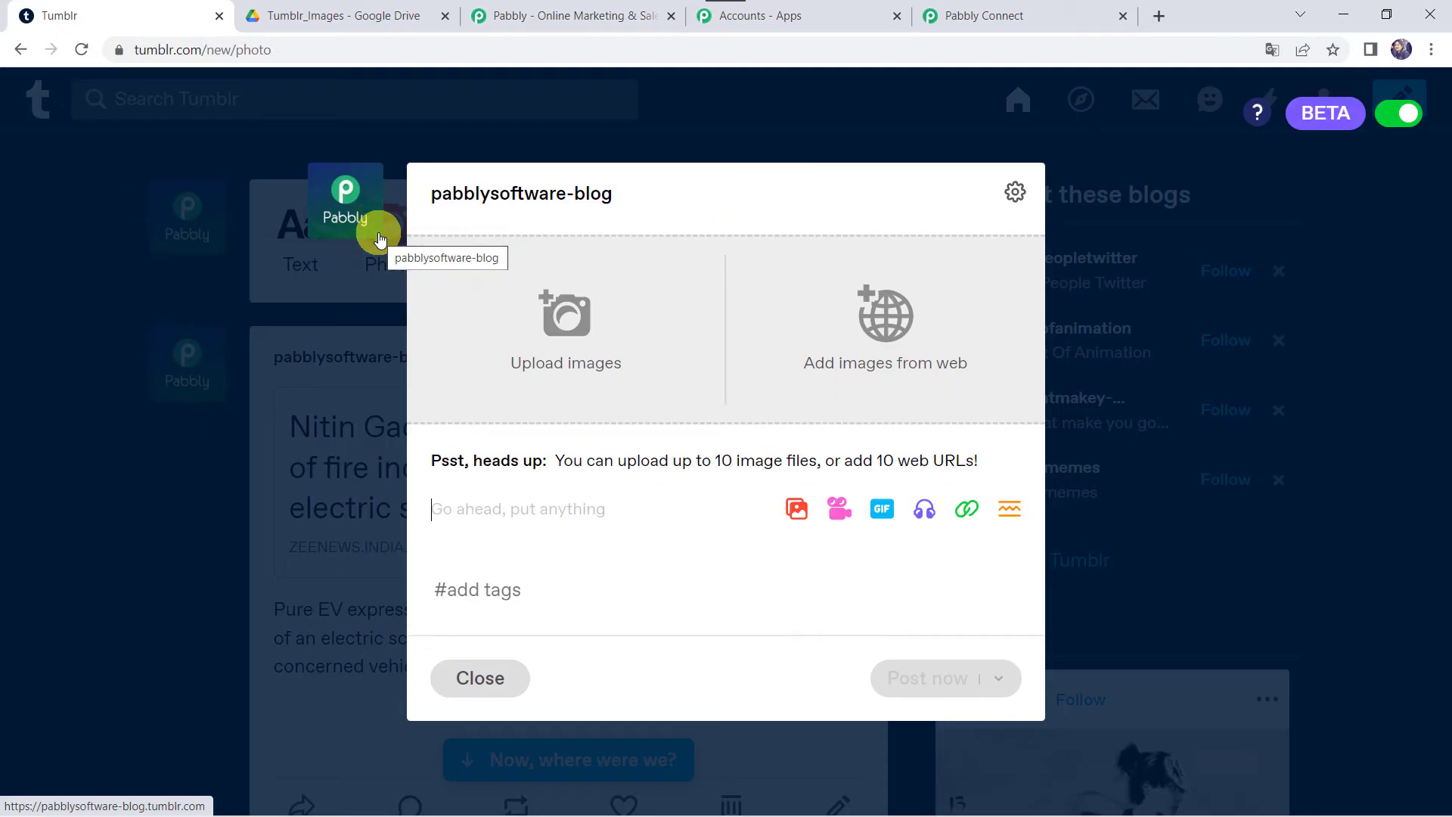
{"action": "left_click", "coordinate": [575, 324]}
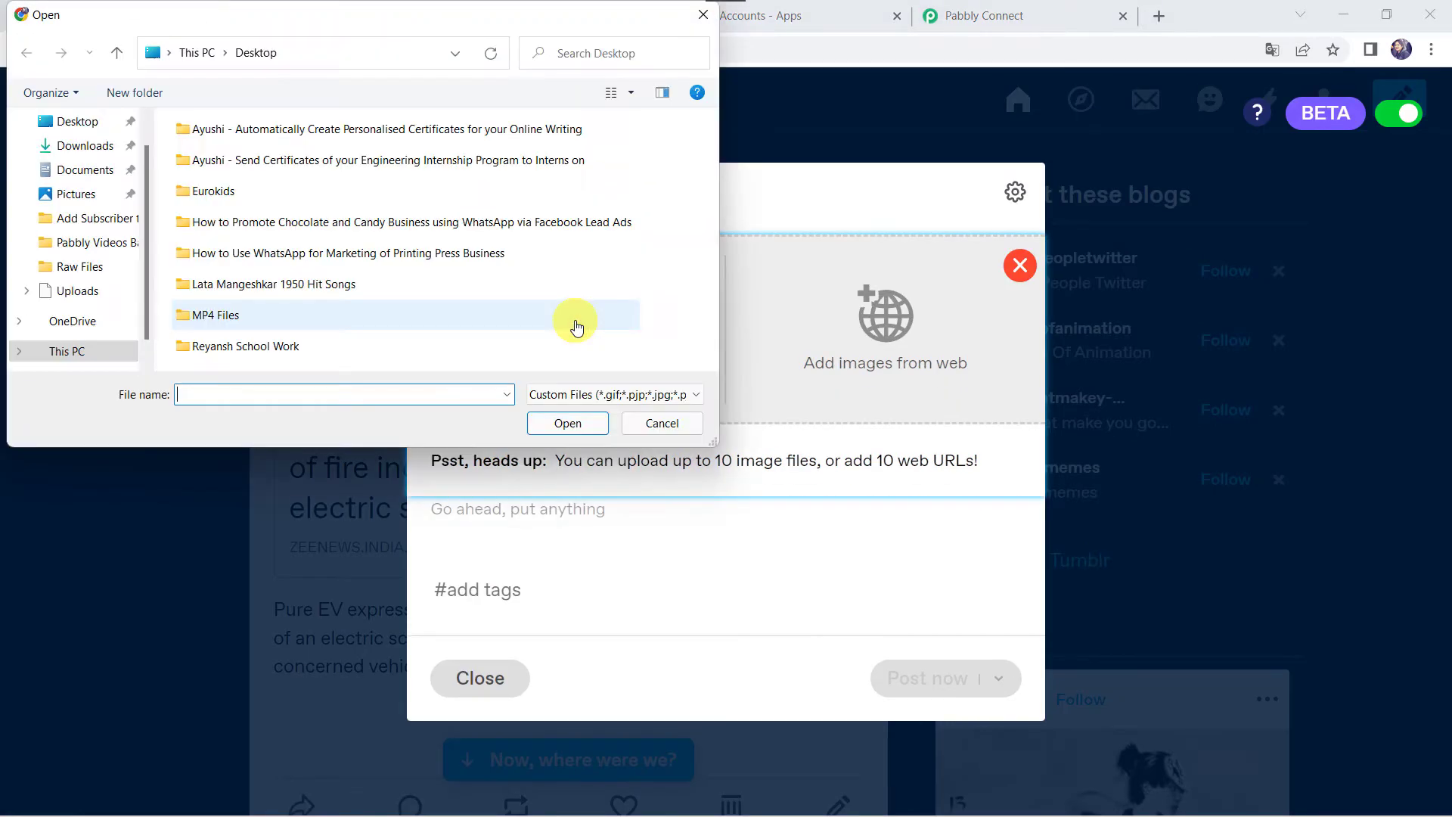
{"action": "scroll", "coordinate": [91, 205], "scroll_direction": "down", "scroll_amount": 3}
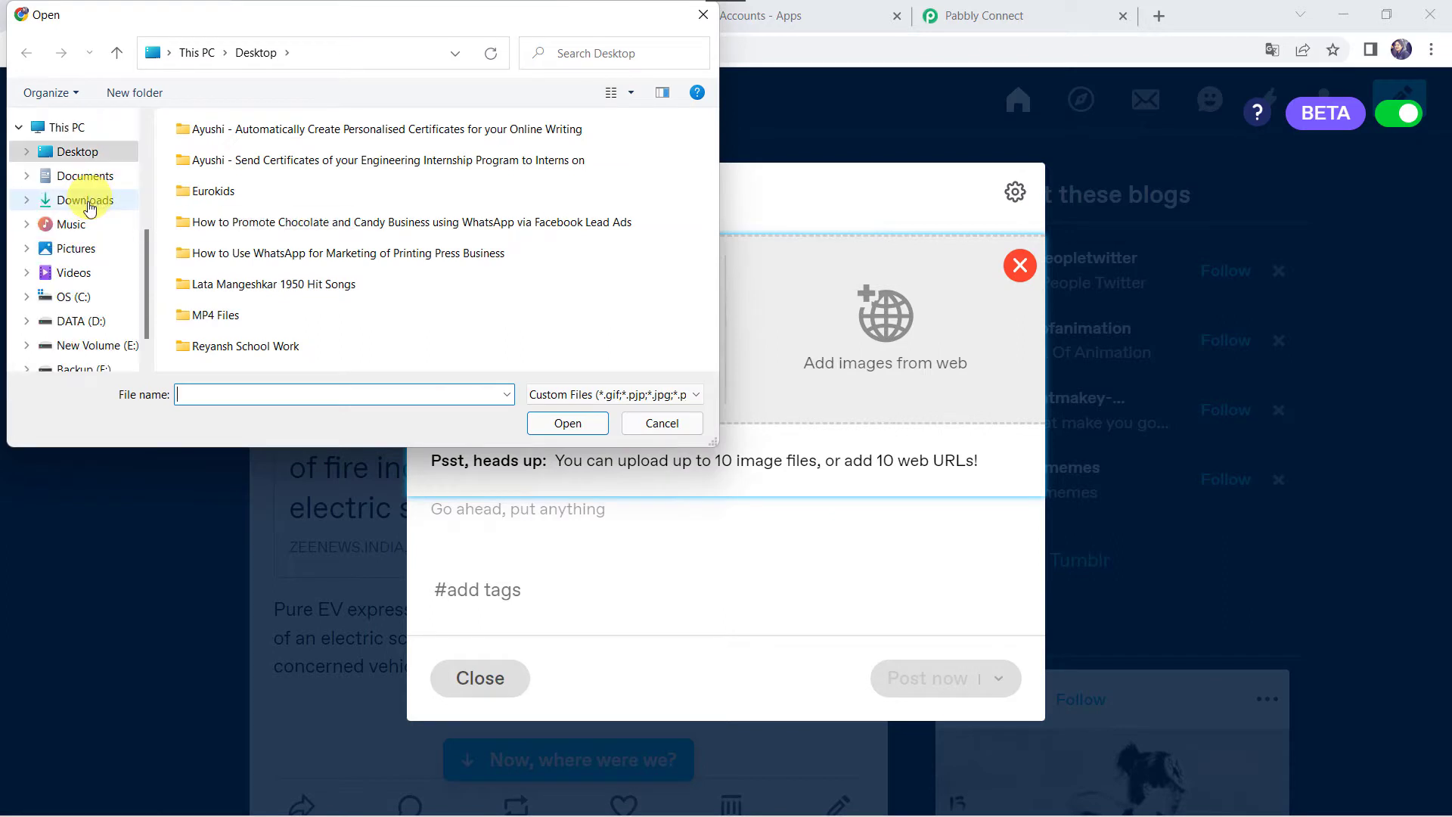
{"action": "left_click", "coordinate": [74, 251]}
{"action": "double_click", "coordinate": [656, 165]}
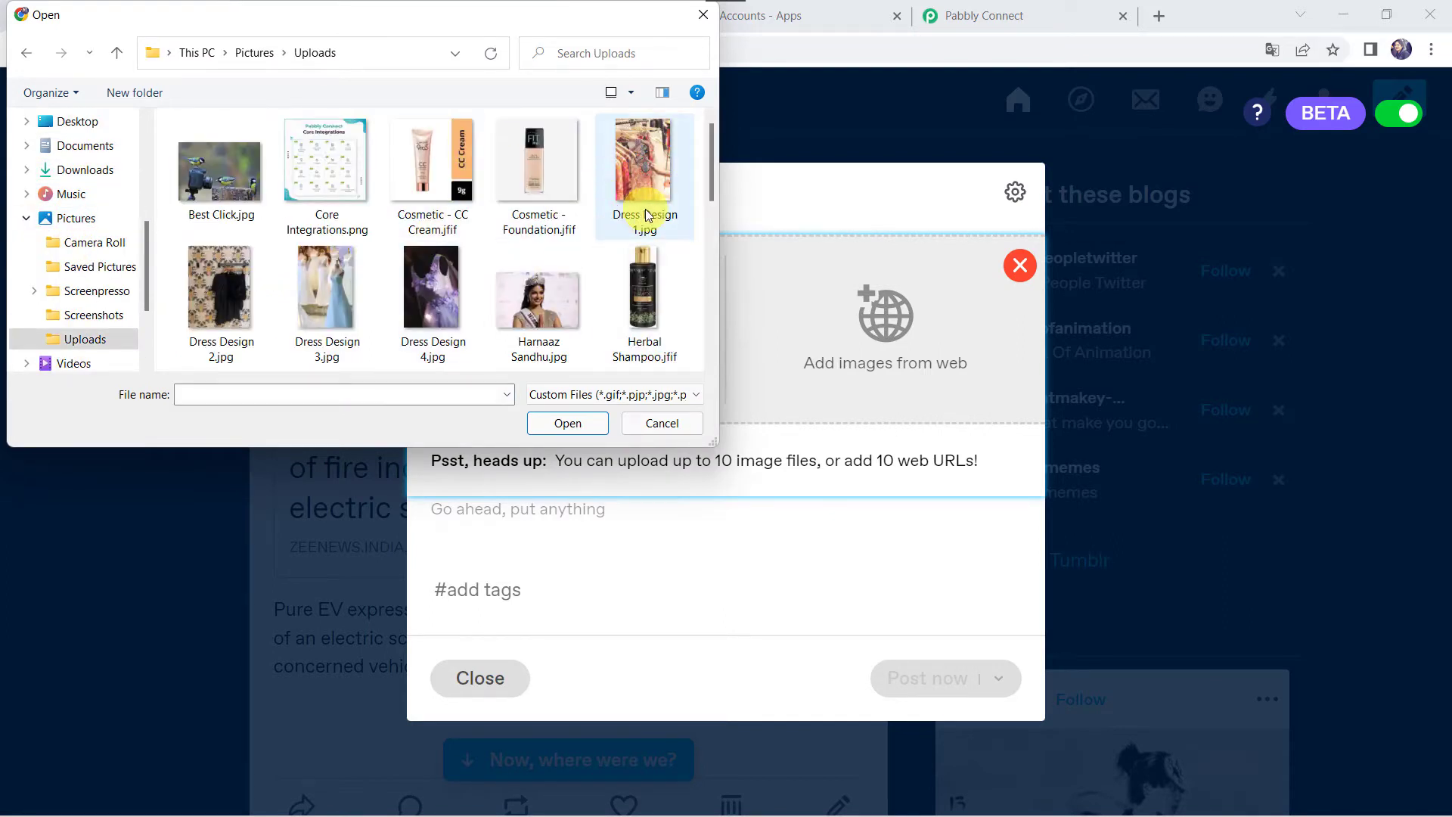
{"action": "double_click", "coordinate": [645, 174]}
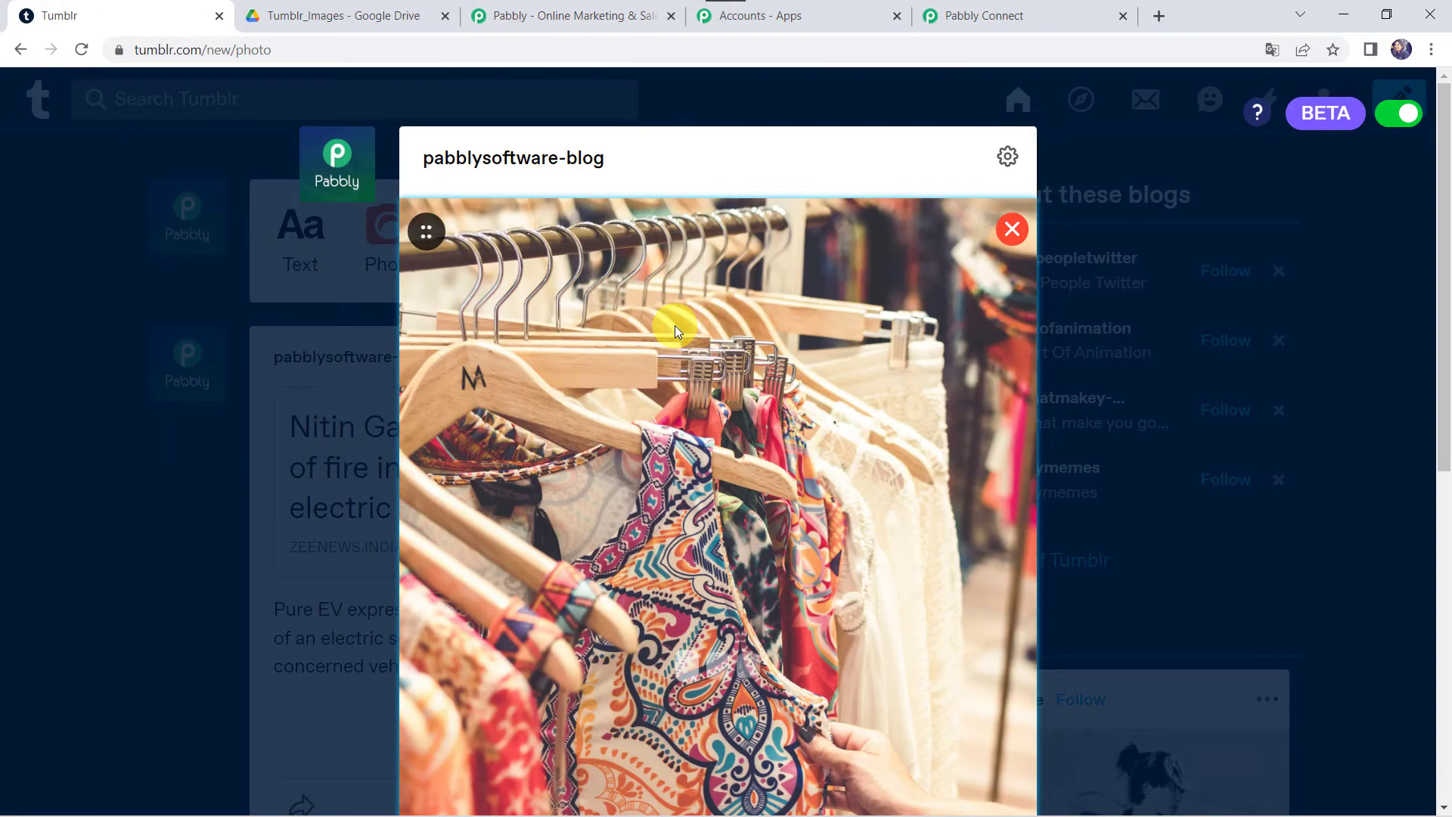
Step: Caption the photo post "Dress Design" and publish it immediately
{"action": "scroll", "coordinate": [628, 438], "scroll_direction": "down", "scroll_amount": 4}
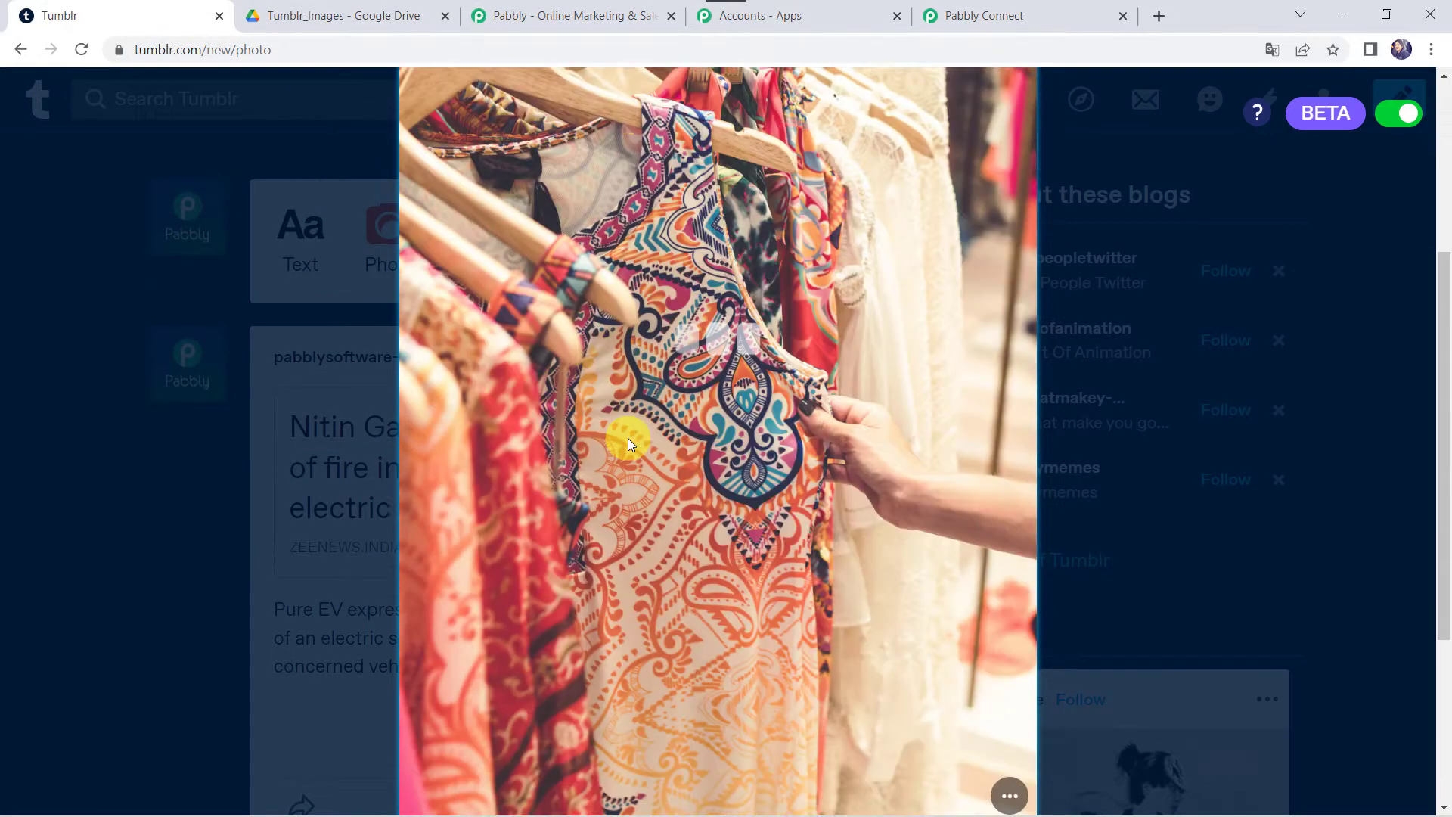
{"action": "scroll", "coordinate": [628, 437], "scroll_direction": "down", "scroll_amount": 4}
{"action": "left_click", "coordinate": [519, 548]}
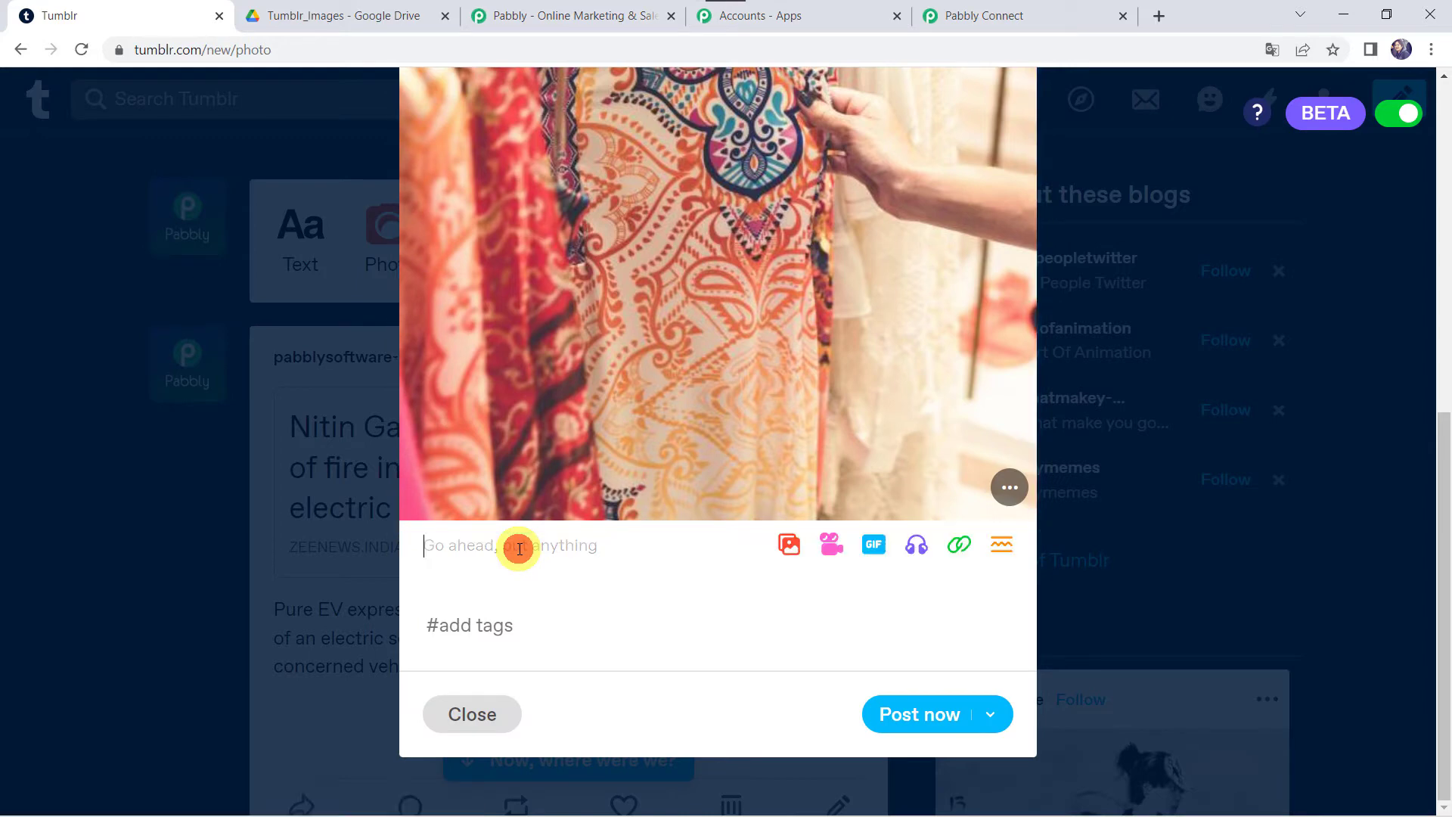
{"action": "type", "text": "Dress Desig"}
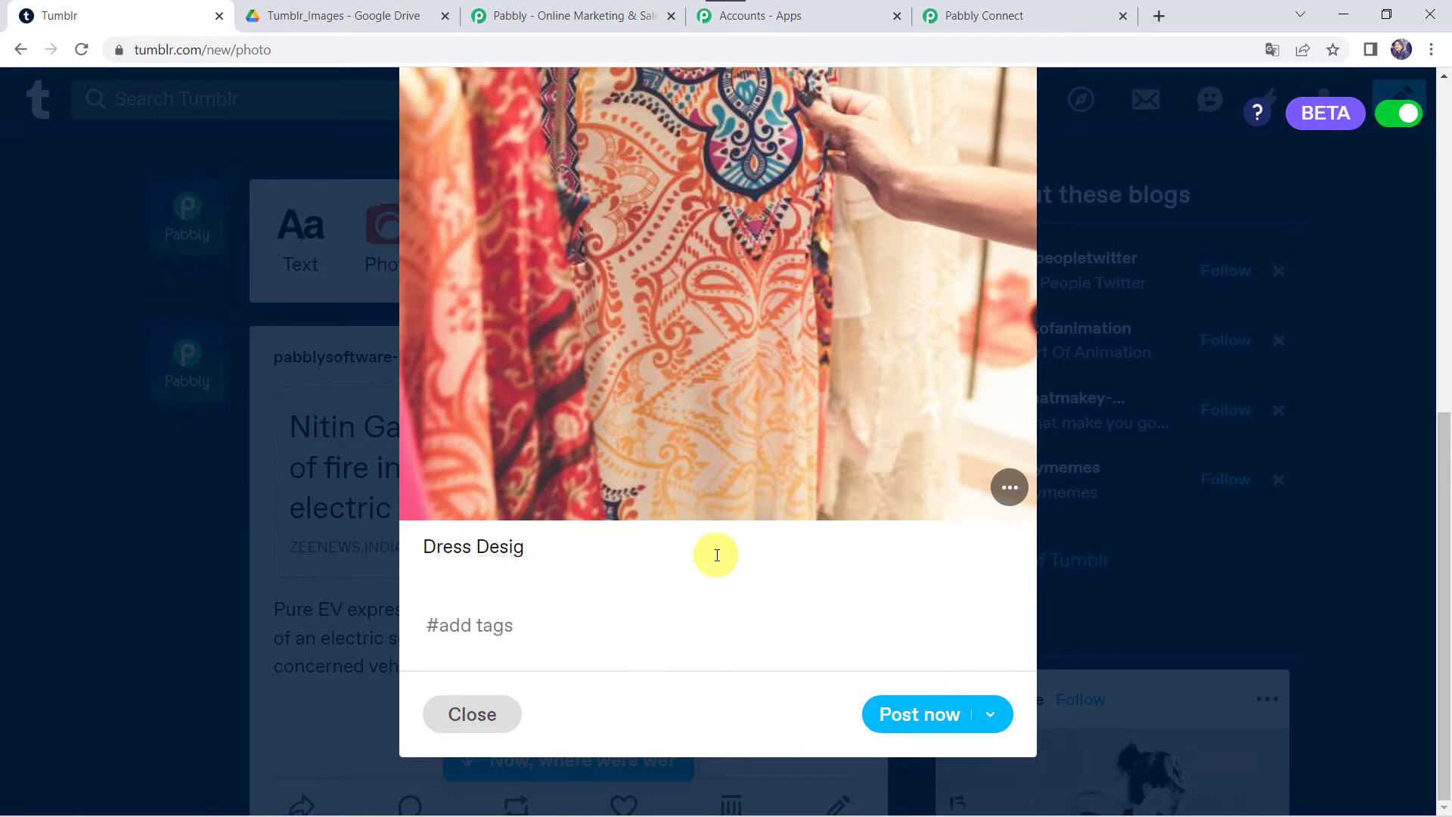
{"action": "left_click", "coordinate": [913, 723]}
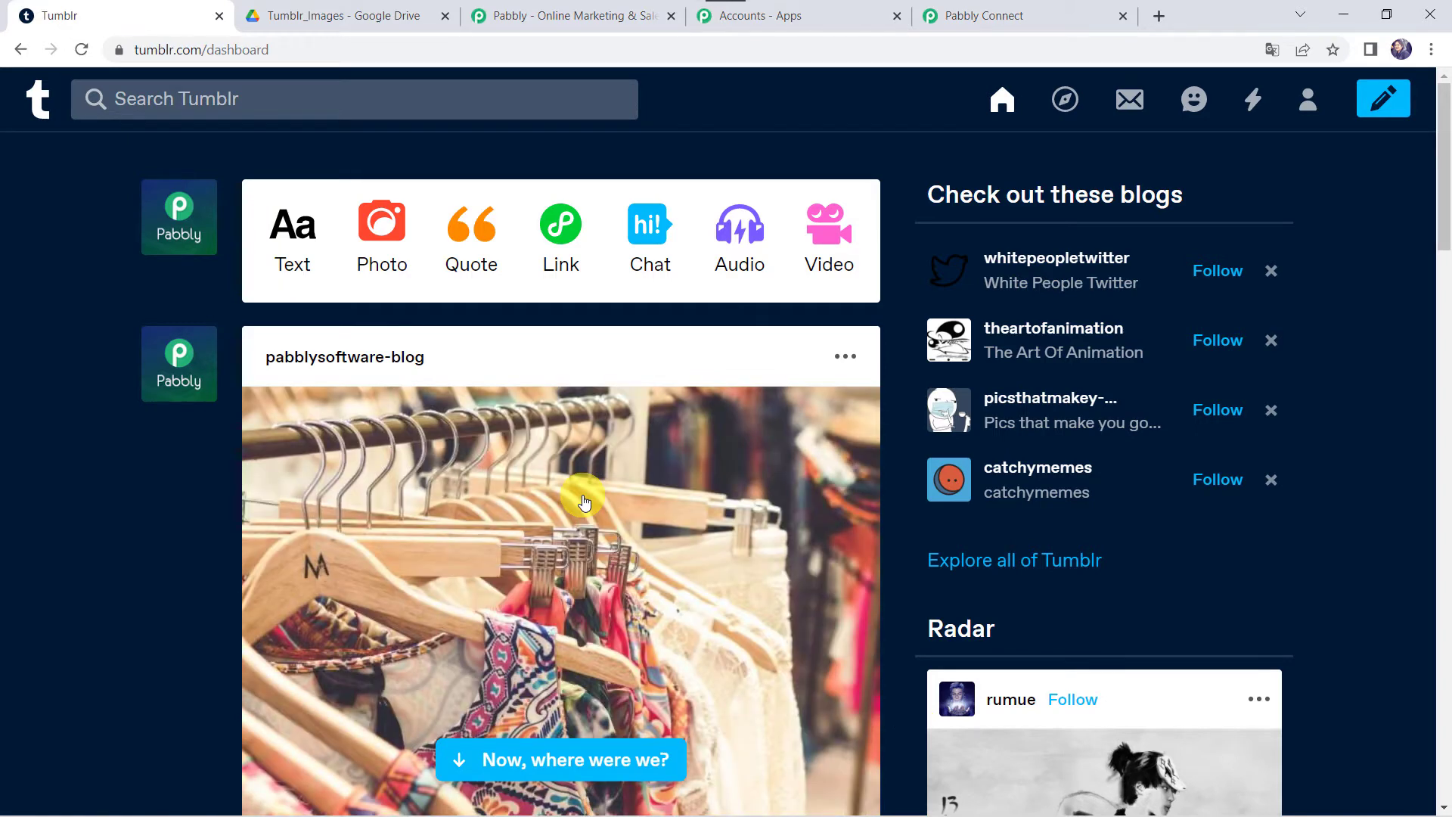
Step: Check the published photo and caption on the Tumblr dashboard, and return to the Pabbly Connect workflow
{"action": "scroll", "coordinate": [585, 501], "scroll_direction": "down", "scroll_amount": 3}
{"action": "scroll", "coordinate": [585, 502], "scroll_direction": "down", "scroll_amount": 6}
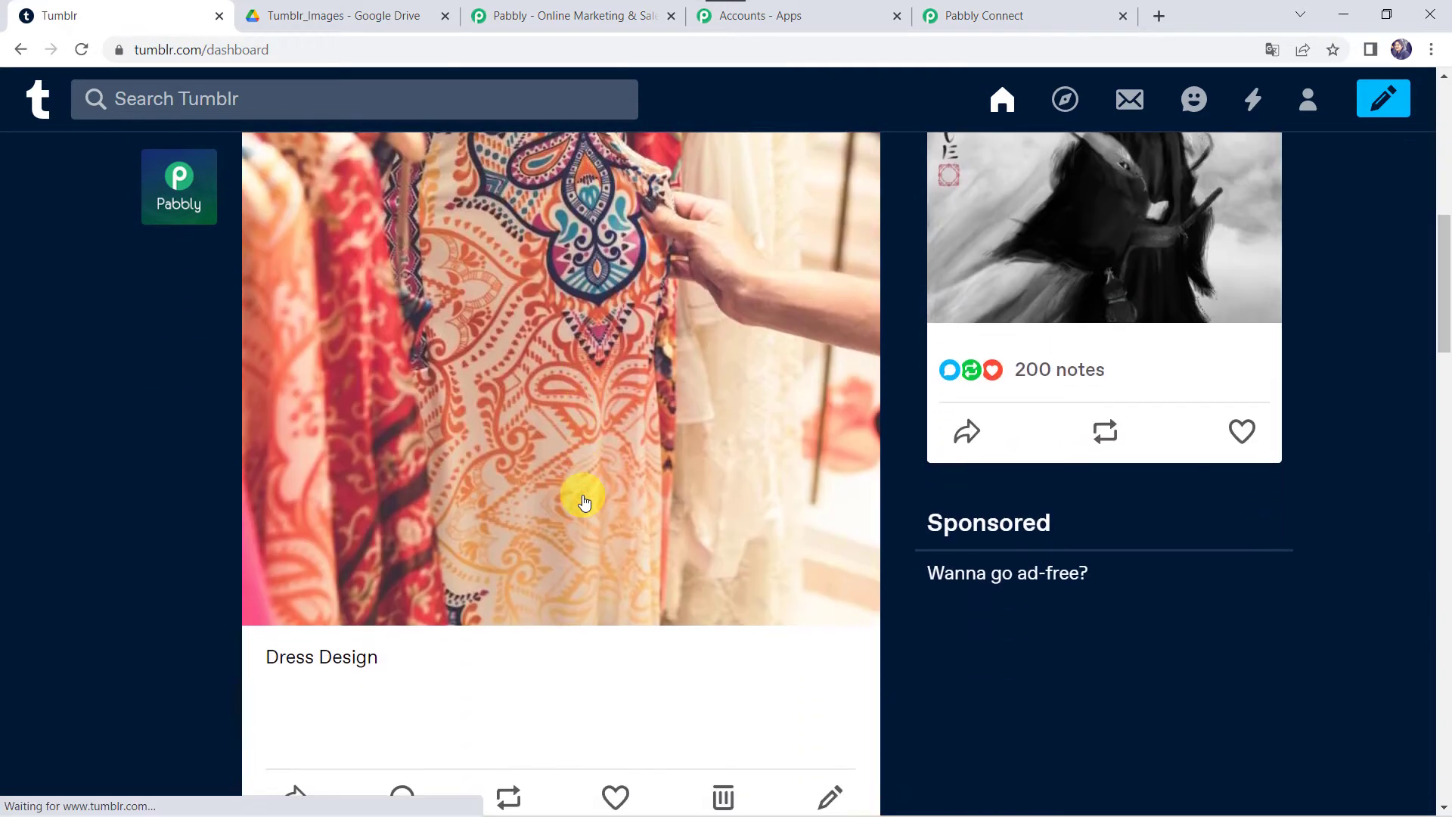
{"action": "scroll", "coordinate": [584, 502], "scroll_direction": "up", "scroll_amount": 2}
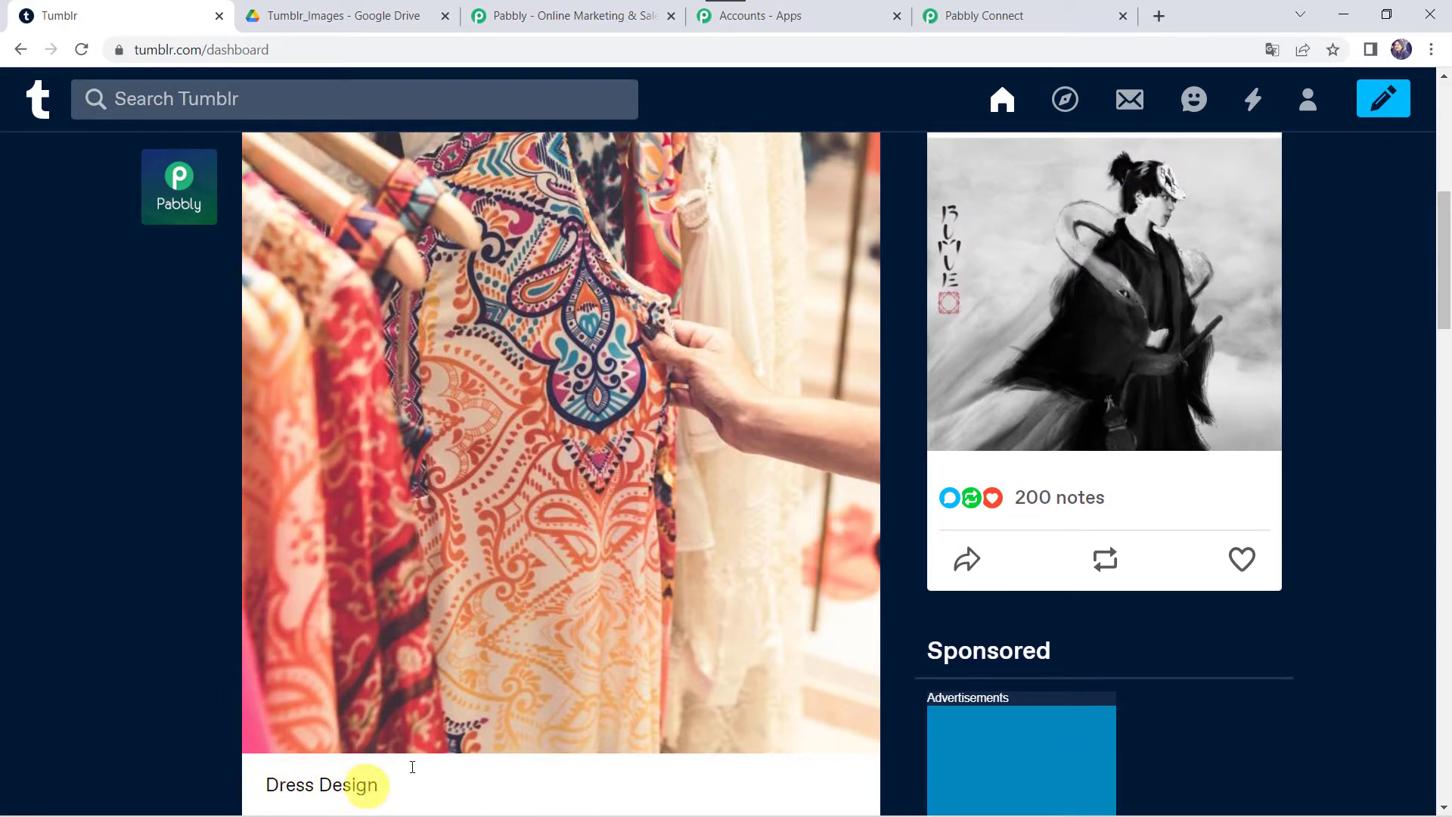
{"action": "left_click", "coordinate": [990, 23]}
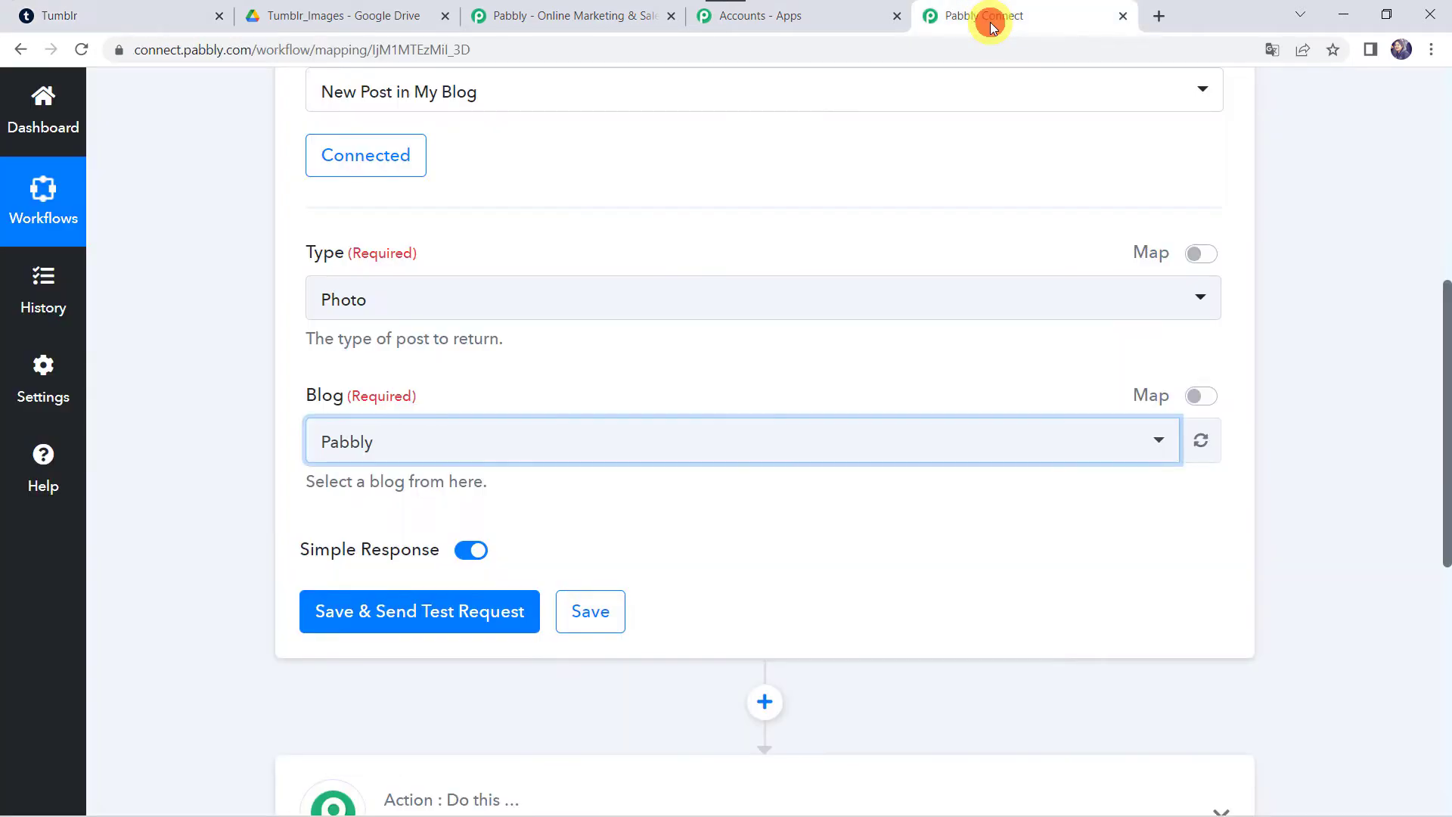
Step: Save the Tumblr trigger with a test request and examine the returned post data, enlarging the Body value to read it in full
{"action": "left_click", "coordinate": [400, 614]}
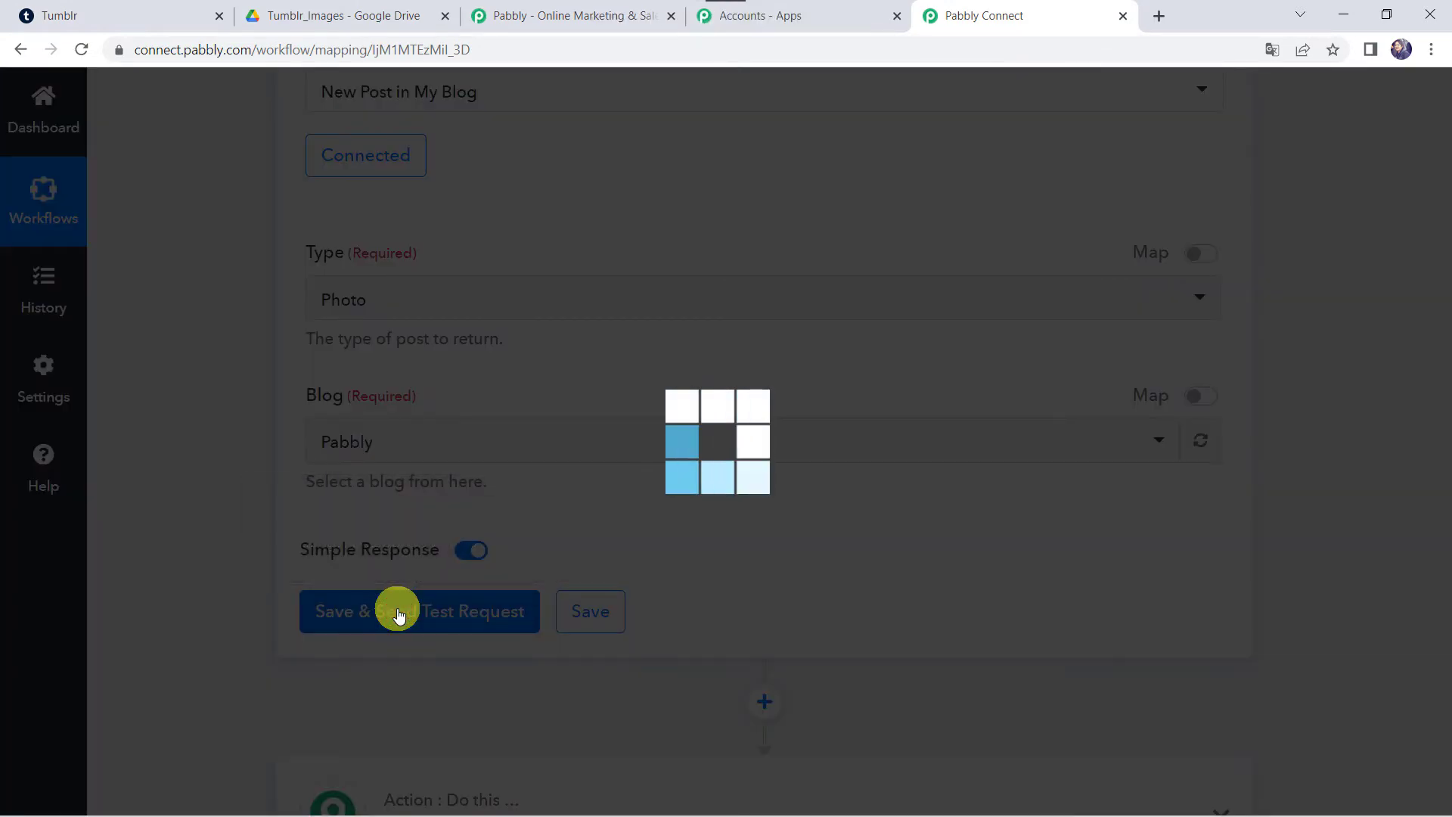
{"action": "scroll", "coordinate": [192, 679], "scroll_direction": "down", "scroll_amount": 2}
{"action": "scroll", "coordinate": [193, 679], "scroll_direction": "down", "scroll_amount": 5}
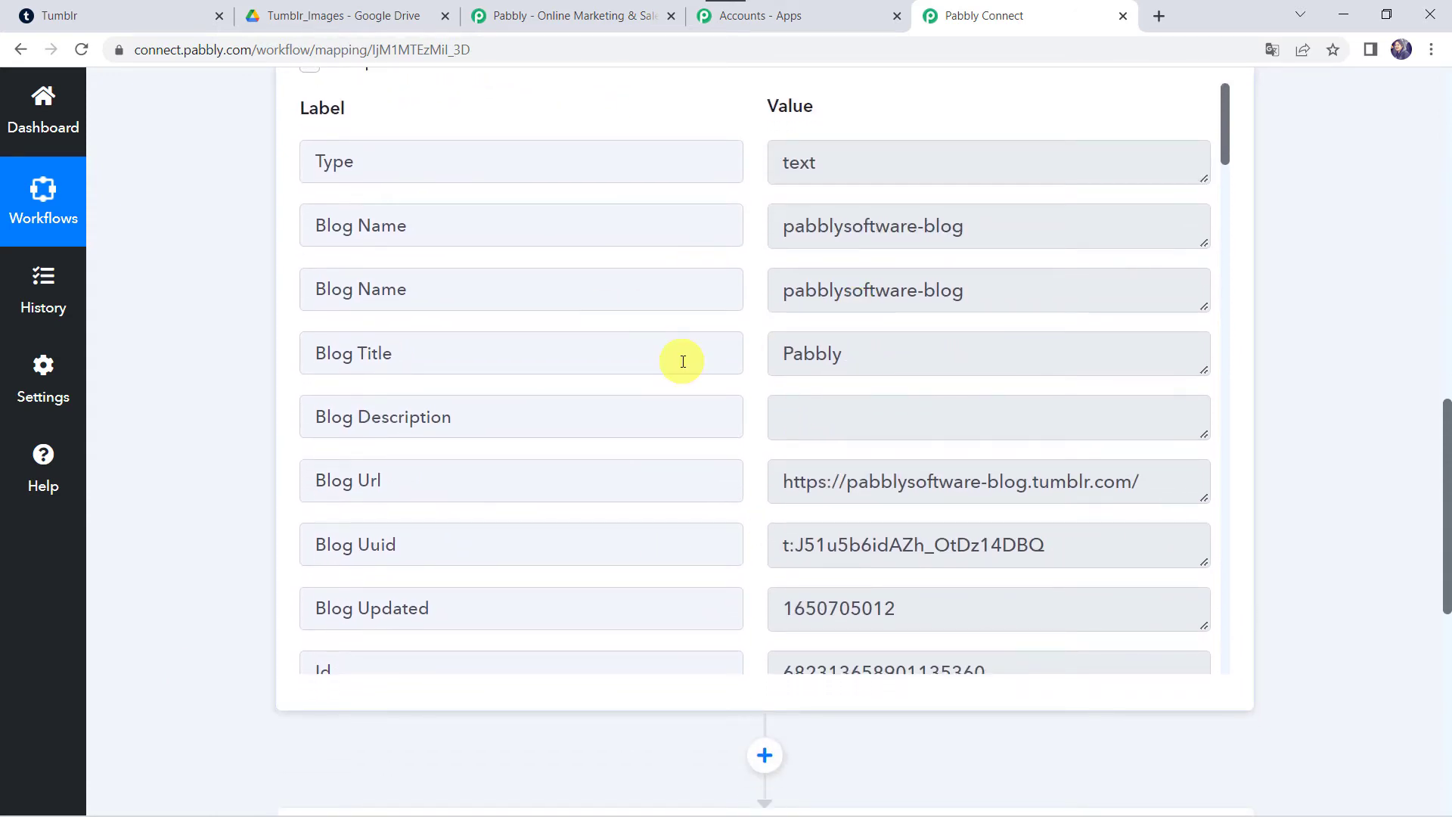
{"action": "scroll", "coordinate": [683, 361], "scroll_direction": "down", "scroll_amount": 2}
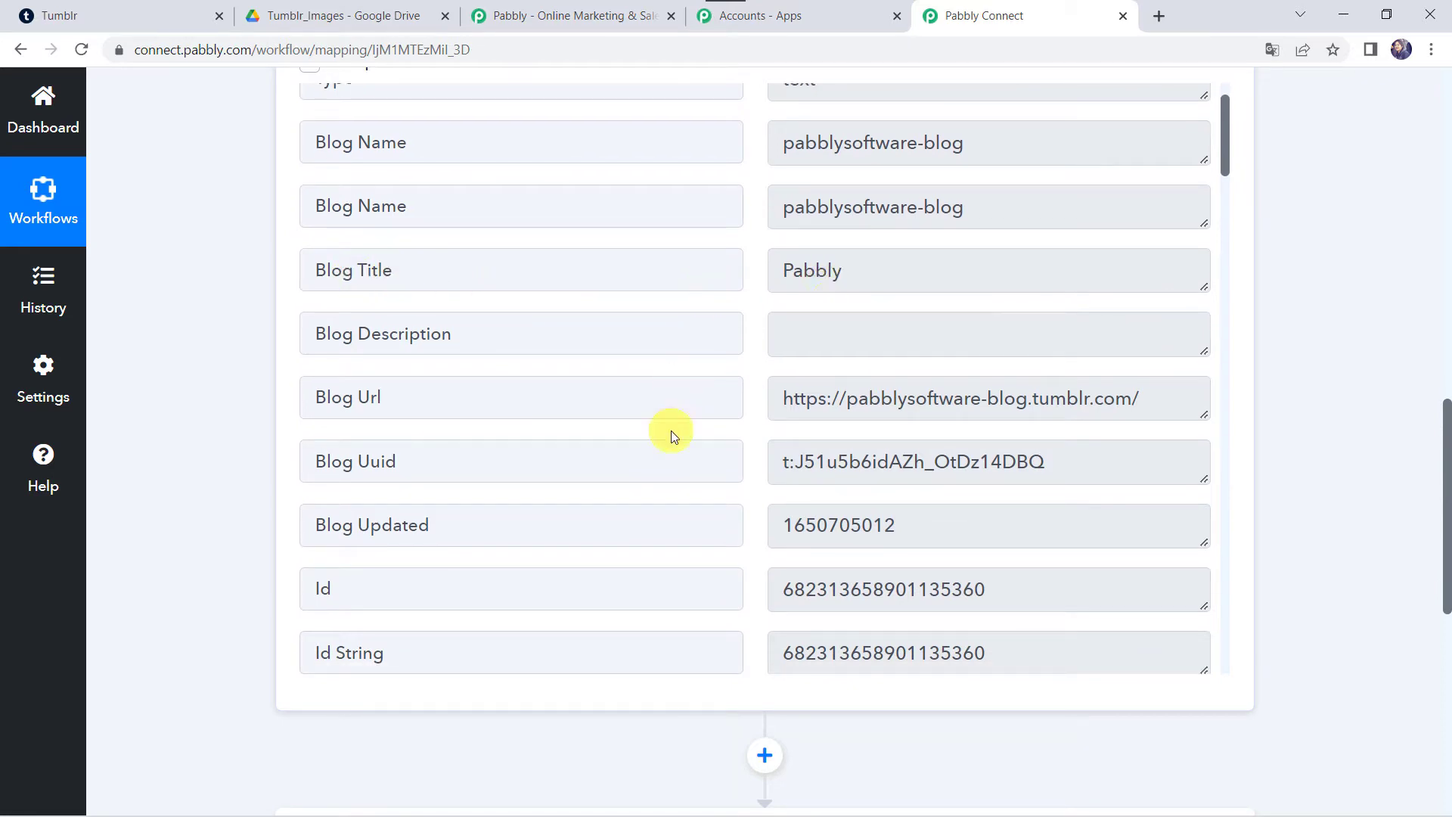
{"action": "scroll", "coordinate": [671, 436], "scroll_direction": "down", "scroll_amount": 6}
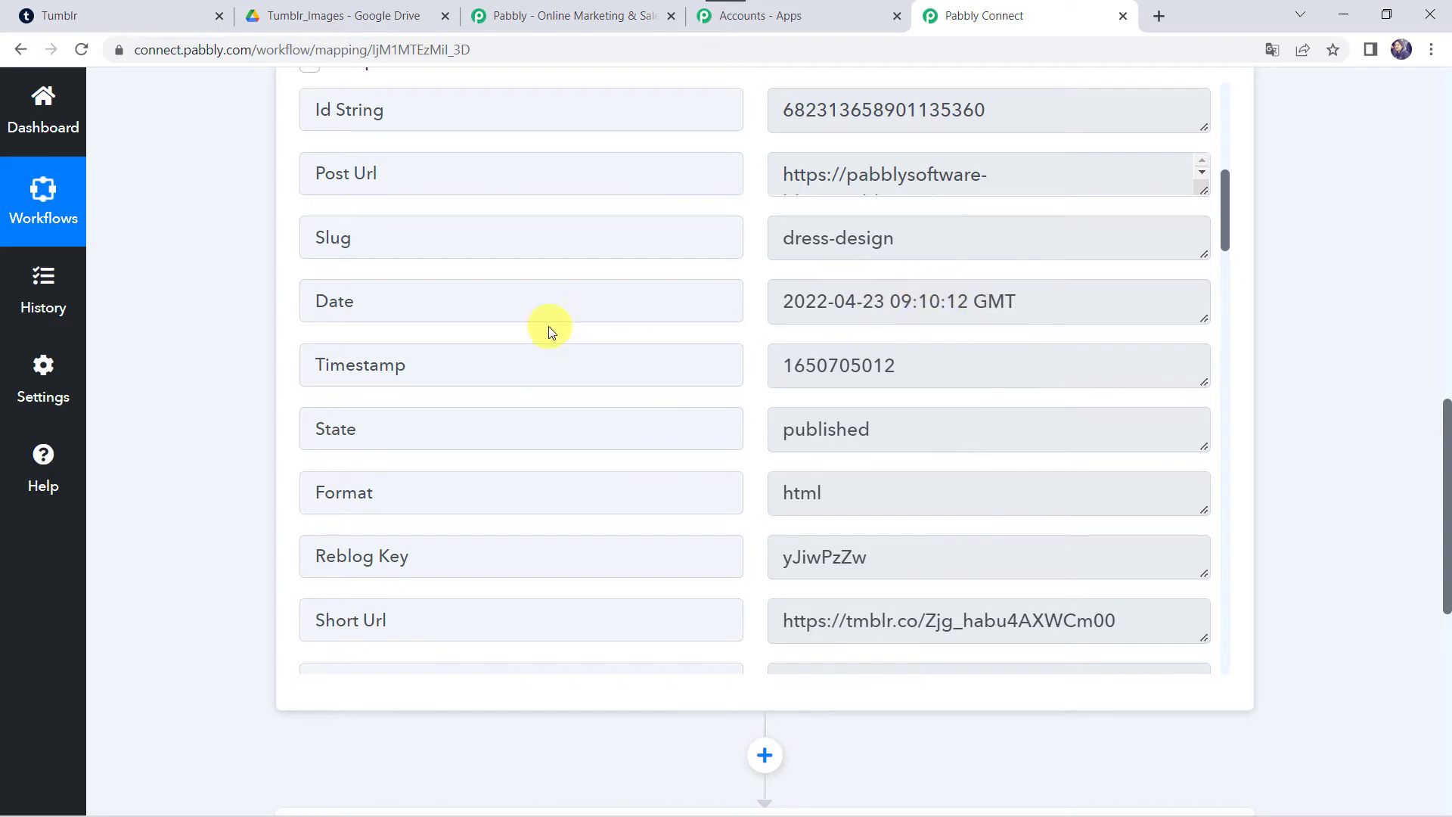
{"action": "scroll", "coordinate": [552, 330], "scroll_direction": "down", "scroll_amount": 3}
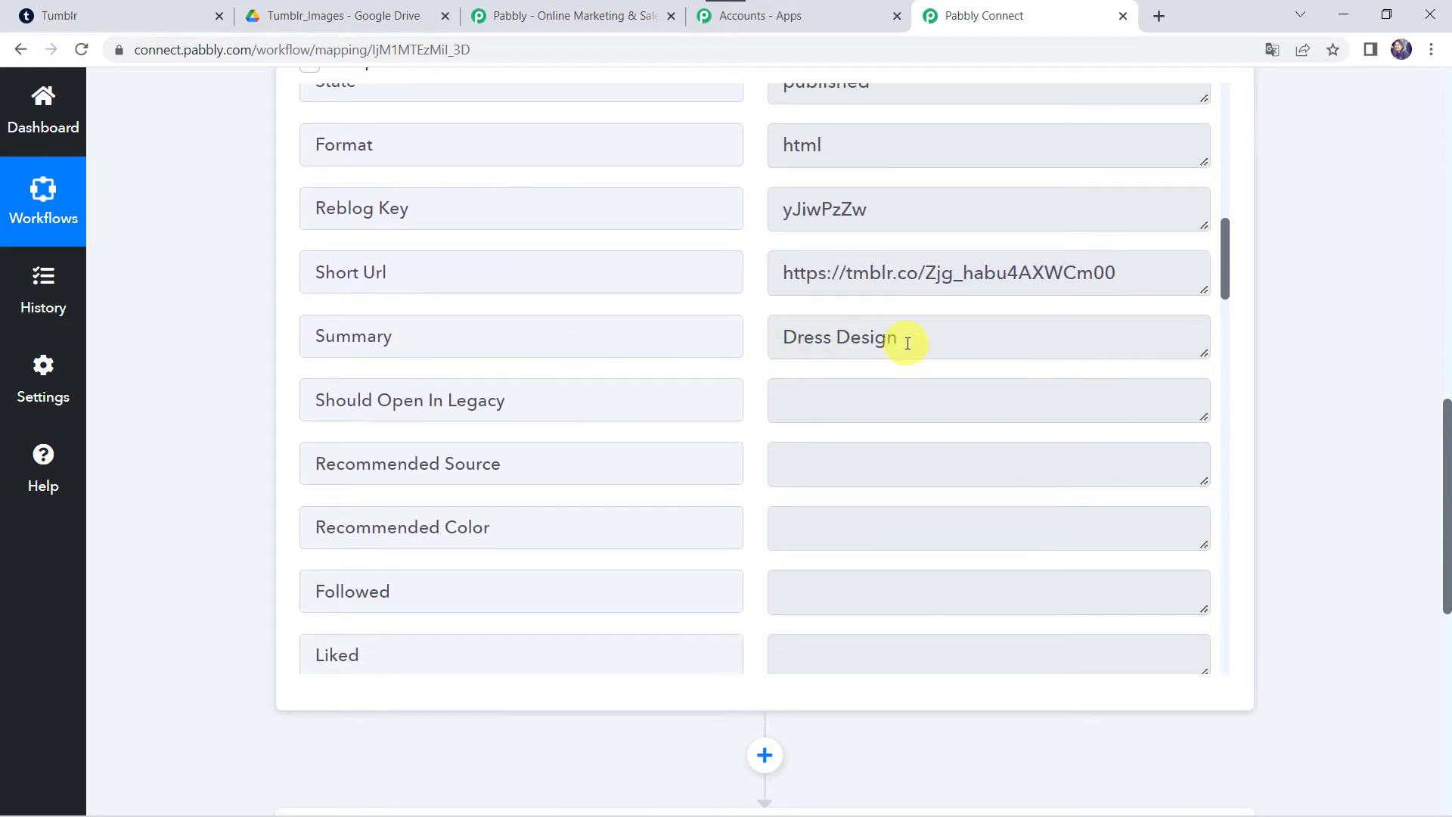
{"action": "scroll", "coordinate": [620, 335], "scroll_direction": "down", "scroll_amount": 8}
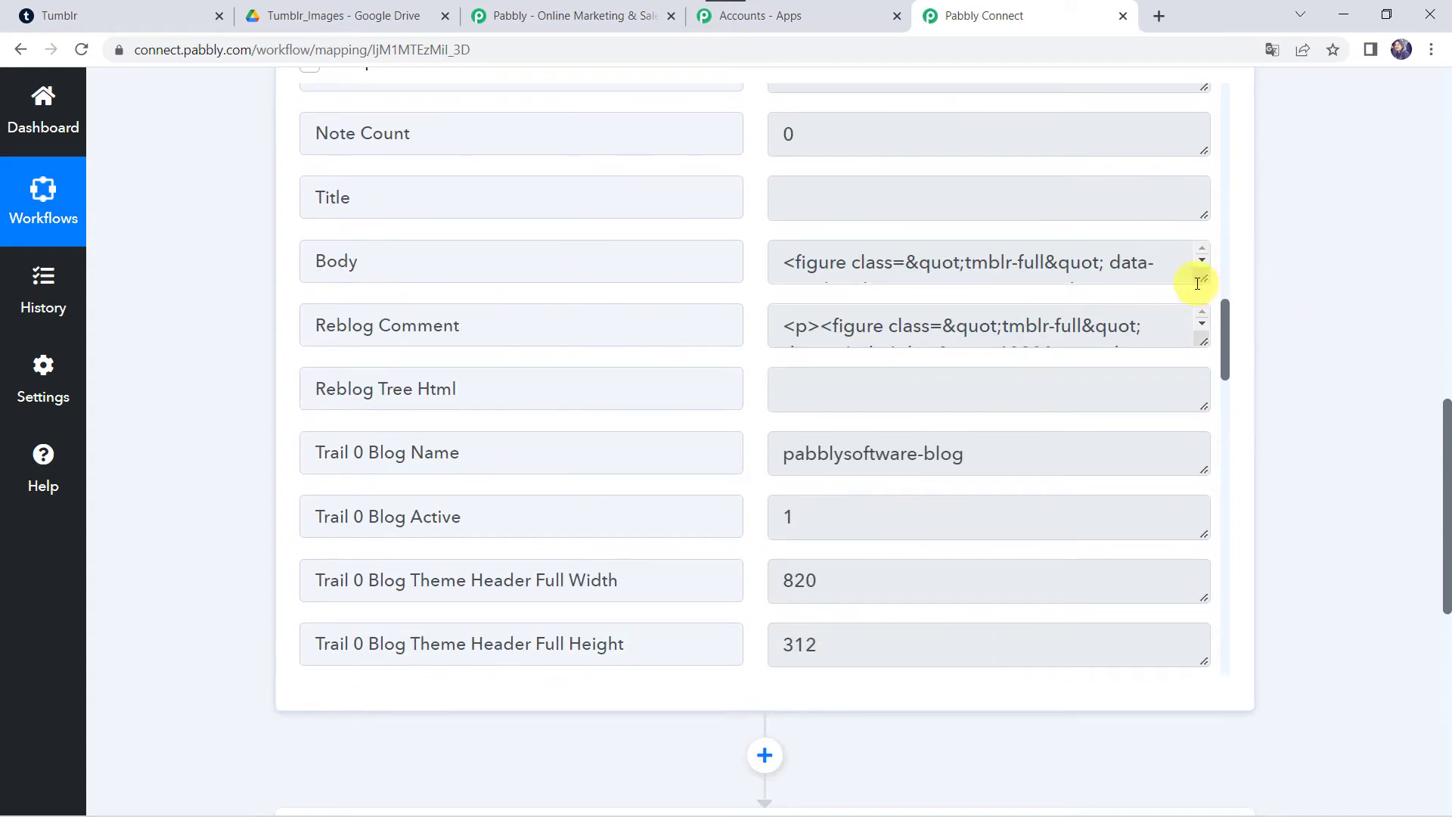
{"action": "left_click_drag", "start_coordinate": [1206, 278], "coordinate": [1204, 507]}
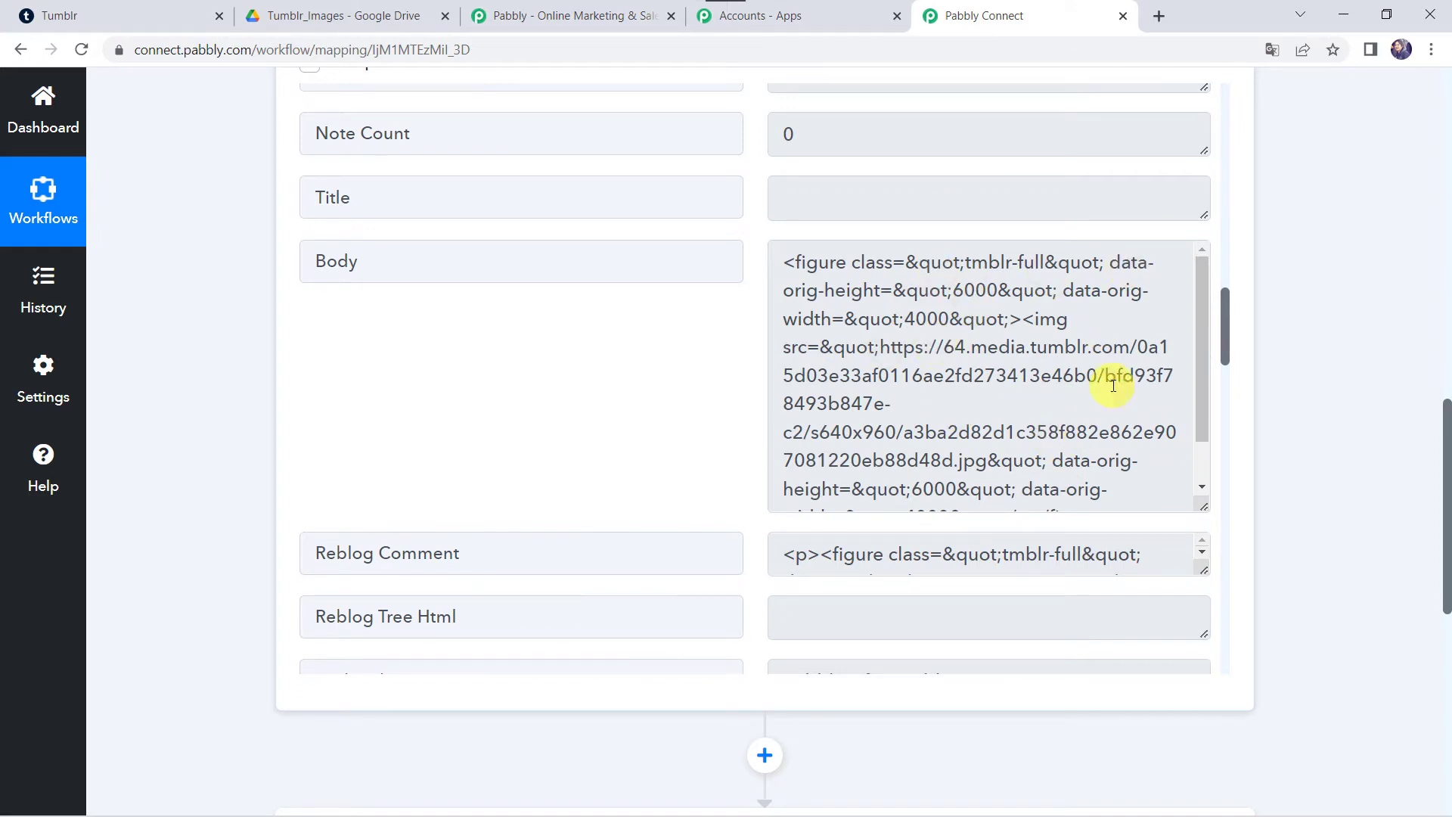
{"action": "scroll", "coordinate": [1024, 376], "scroll_direction": "down", "scroll_amount": 1}
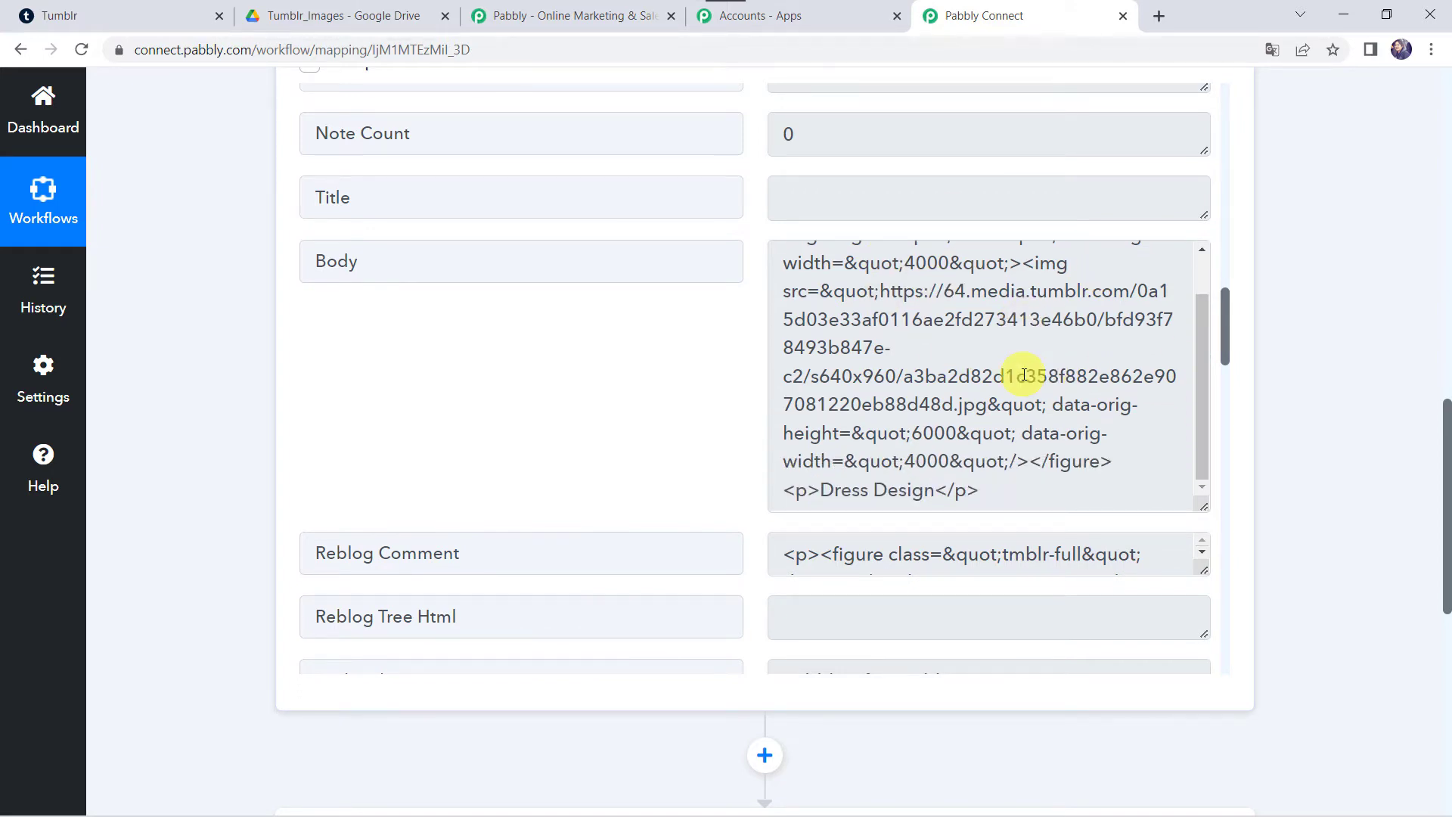
{"action": "scroll", "coordinate": [1023, 376], "scroll_direction": "up", "scroll_amount": 1}
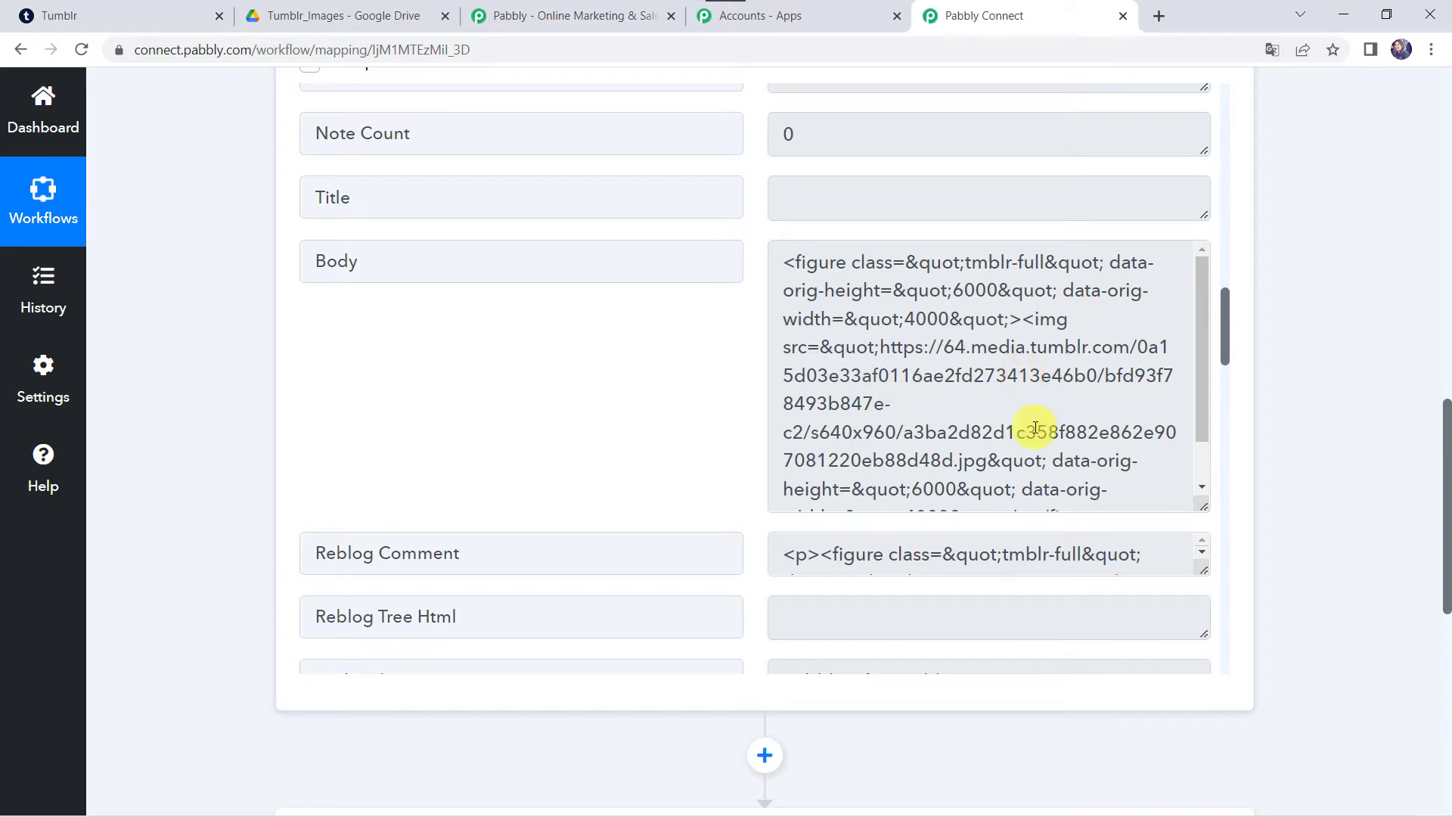
Step: Set the workflow's second step to Text Formatter by Pabbly with the Text (Basic Formatting) action event and connect it
{"action": "scroll", "coordinate": [204, 671], "scroll_direction": "down", "scroll_amount": 6}
{"action": "left_click", "coordinate": [700, 374]}
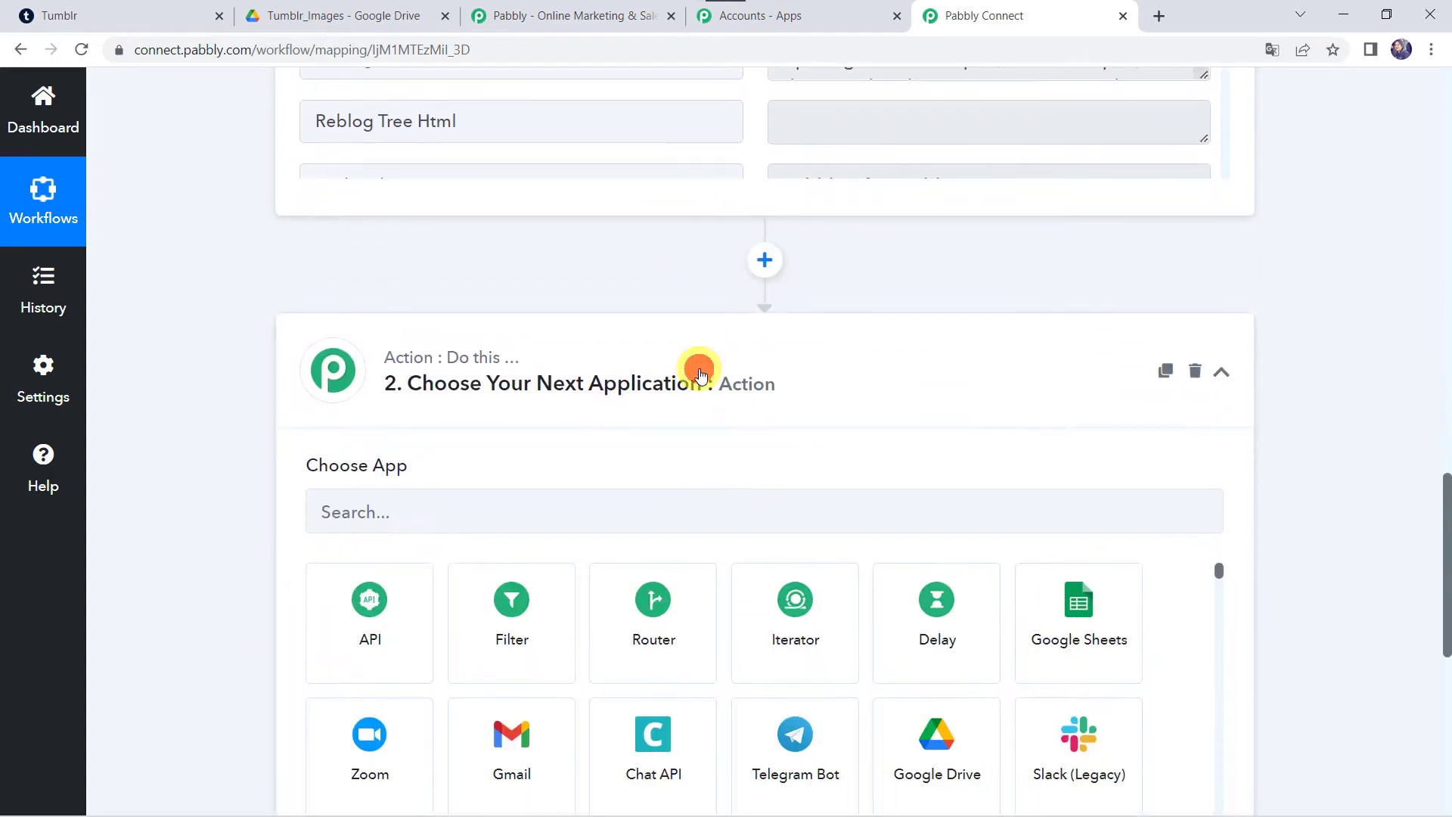
{"action": "left_click", "coordinate": [585, 364]}
{"action": "type", "text": "text"}
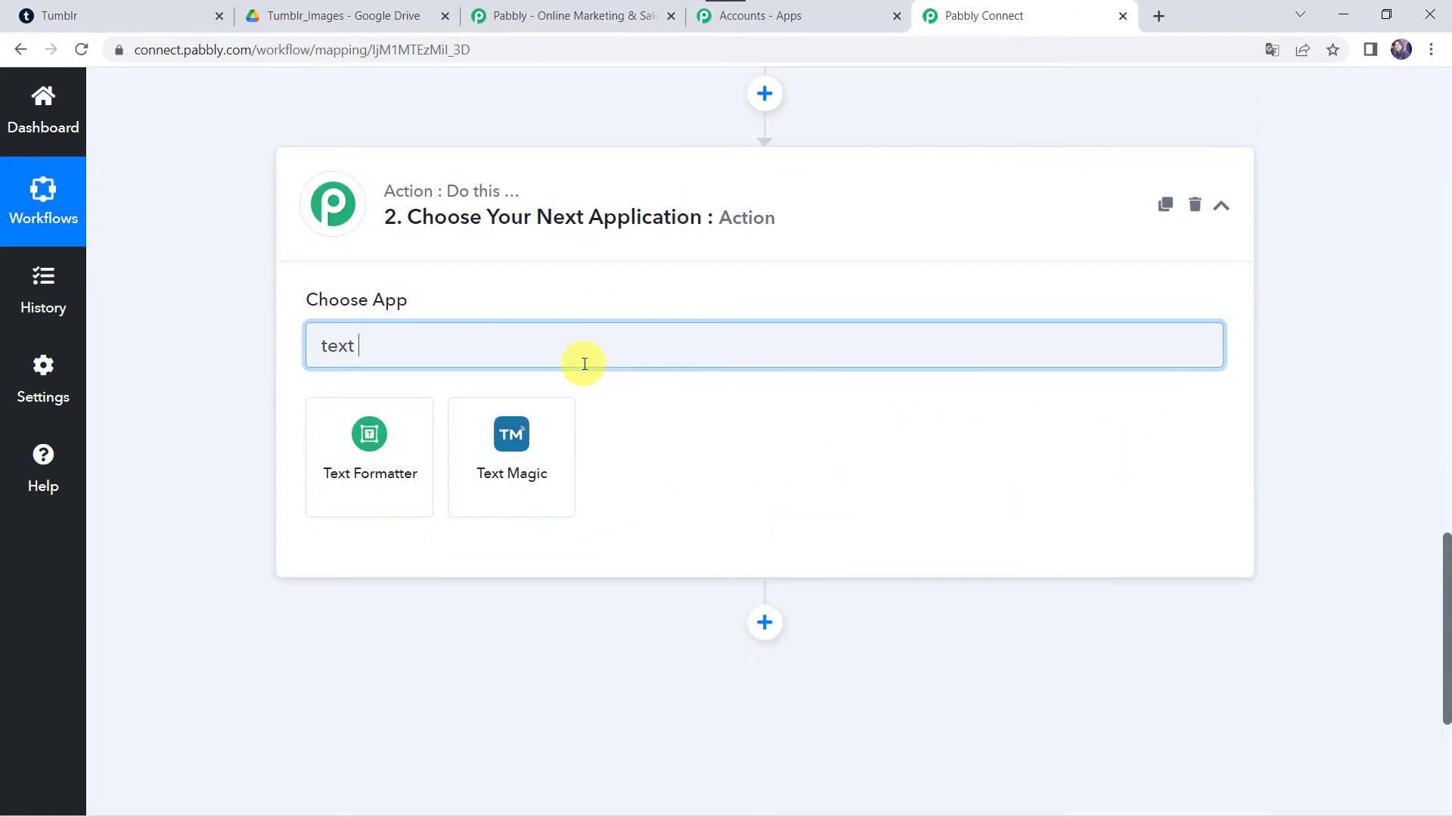
{"action": "left_click", "coordinate": [373, 482]}
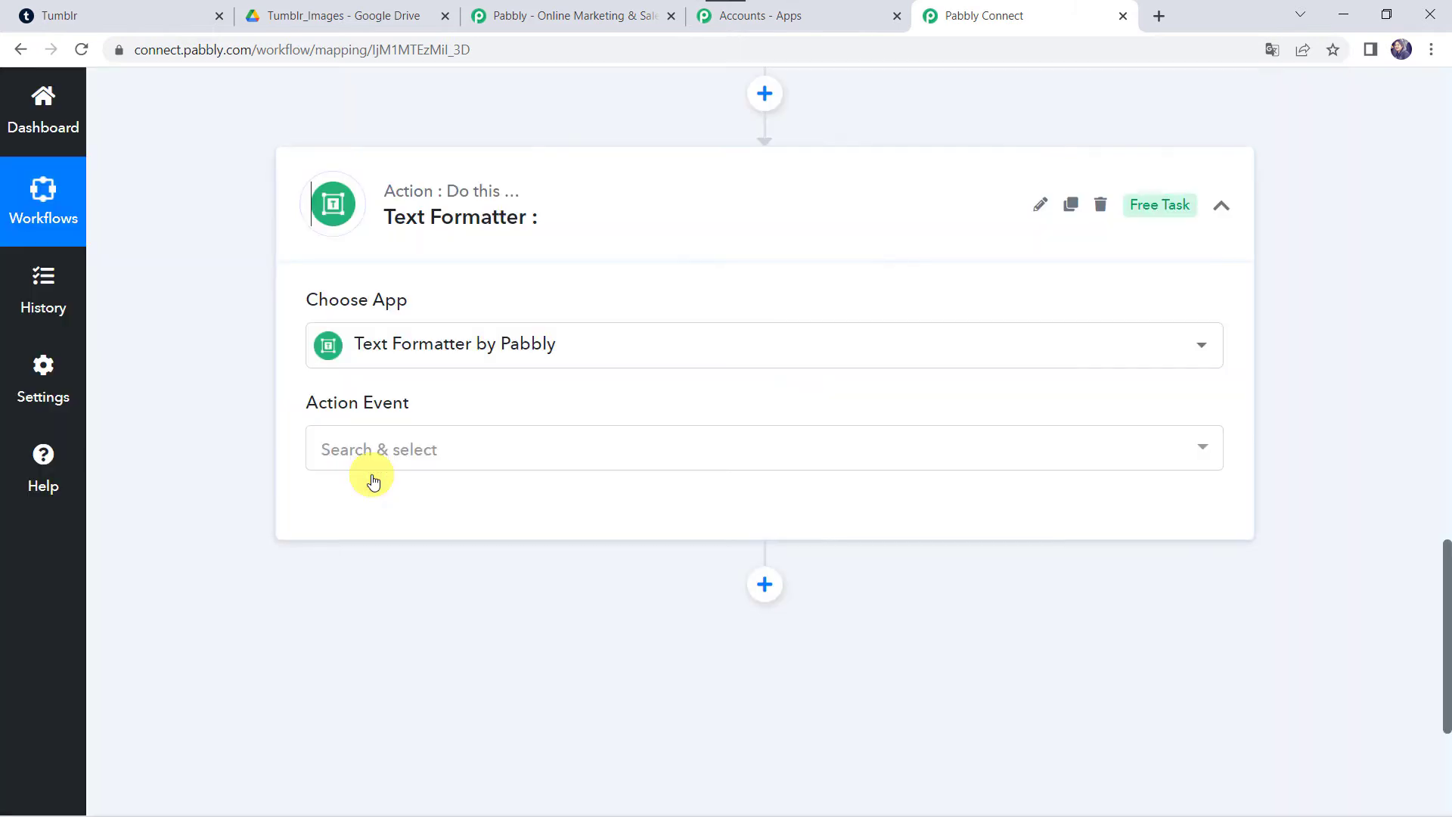
{"action": "left_click", "coordinate": [345, 457]}
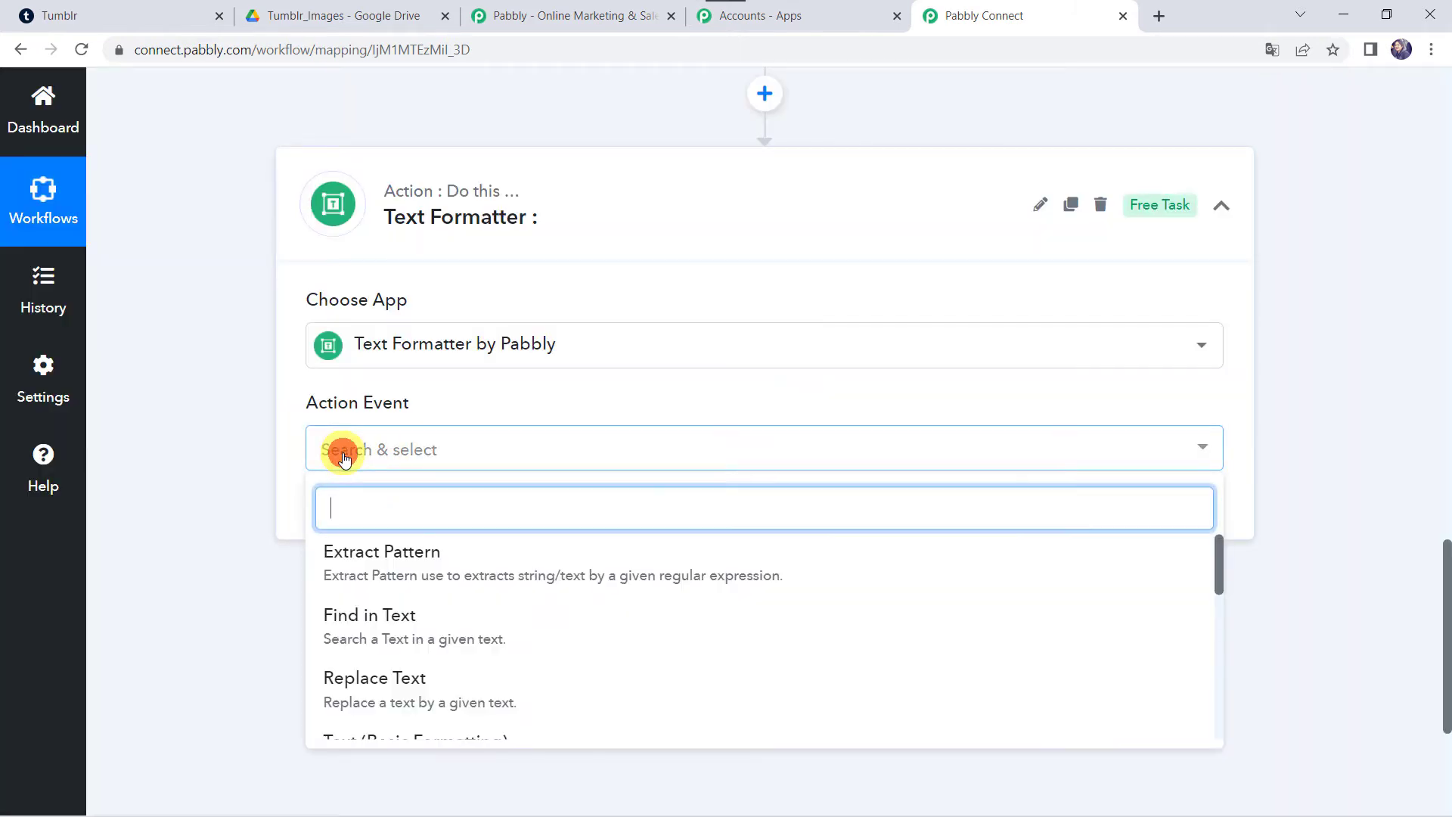
{"action": "type", "text": "text"}
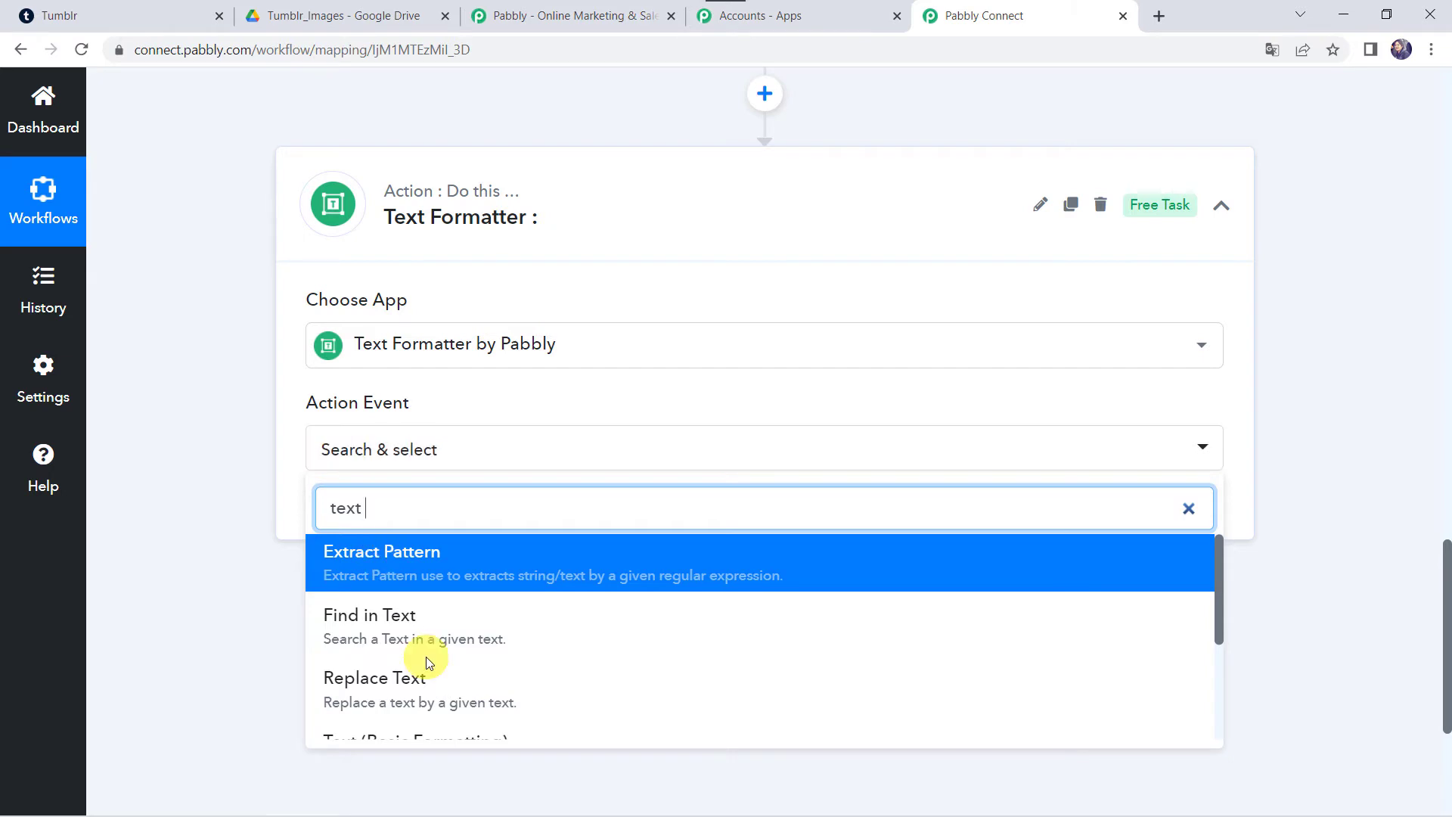
{"action": "scroll", "coordinate": [425, 656], "scroll_direction": "down", "scroll_amount": 2}
{"action": "left_click", "coordinate": [466, 577]}
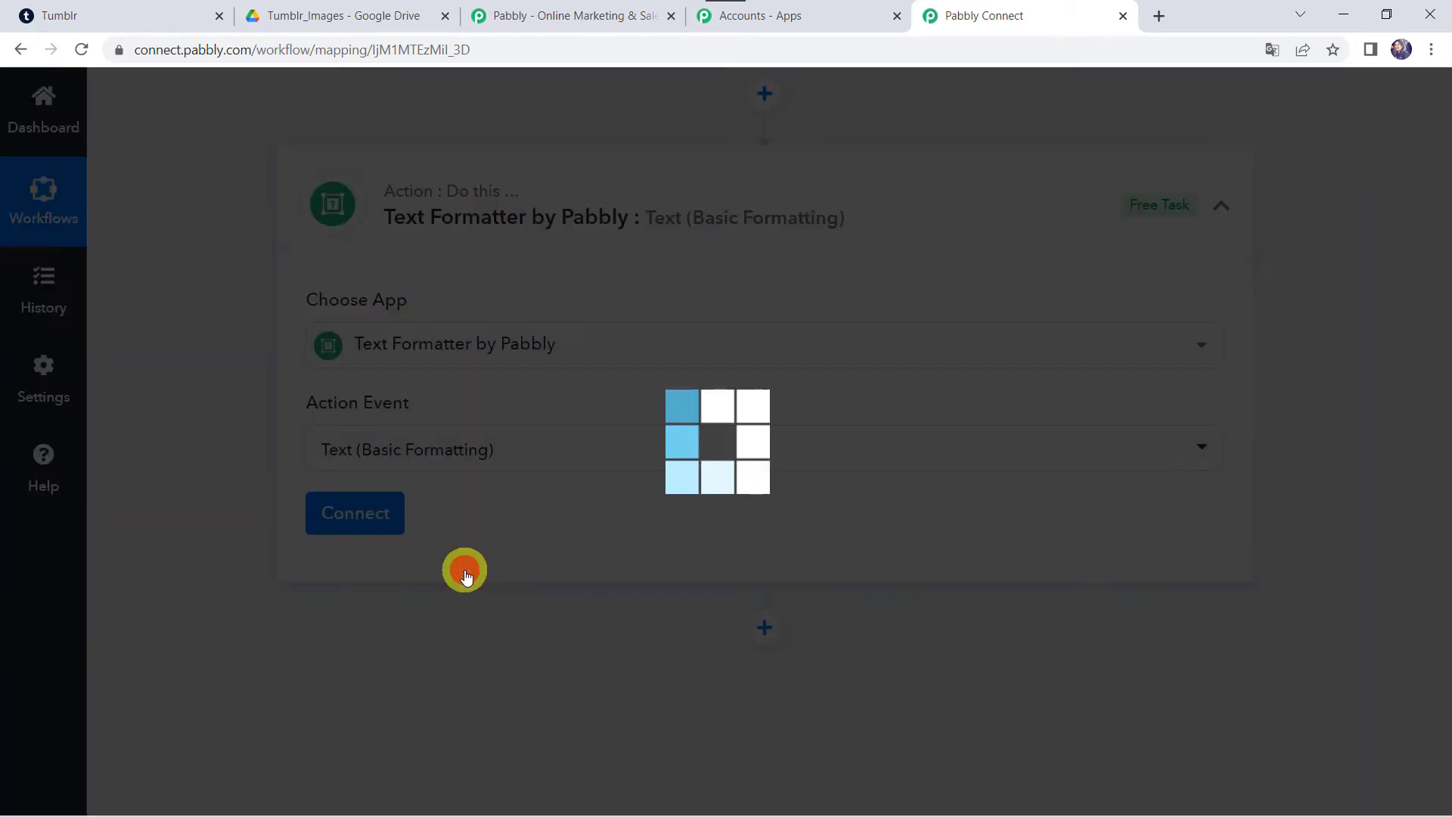
{"action": "left_click", "coordinate": [360, 513]}
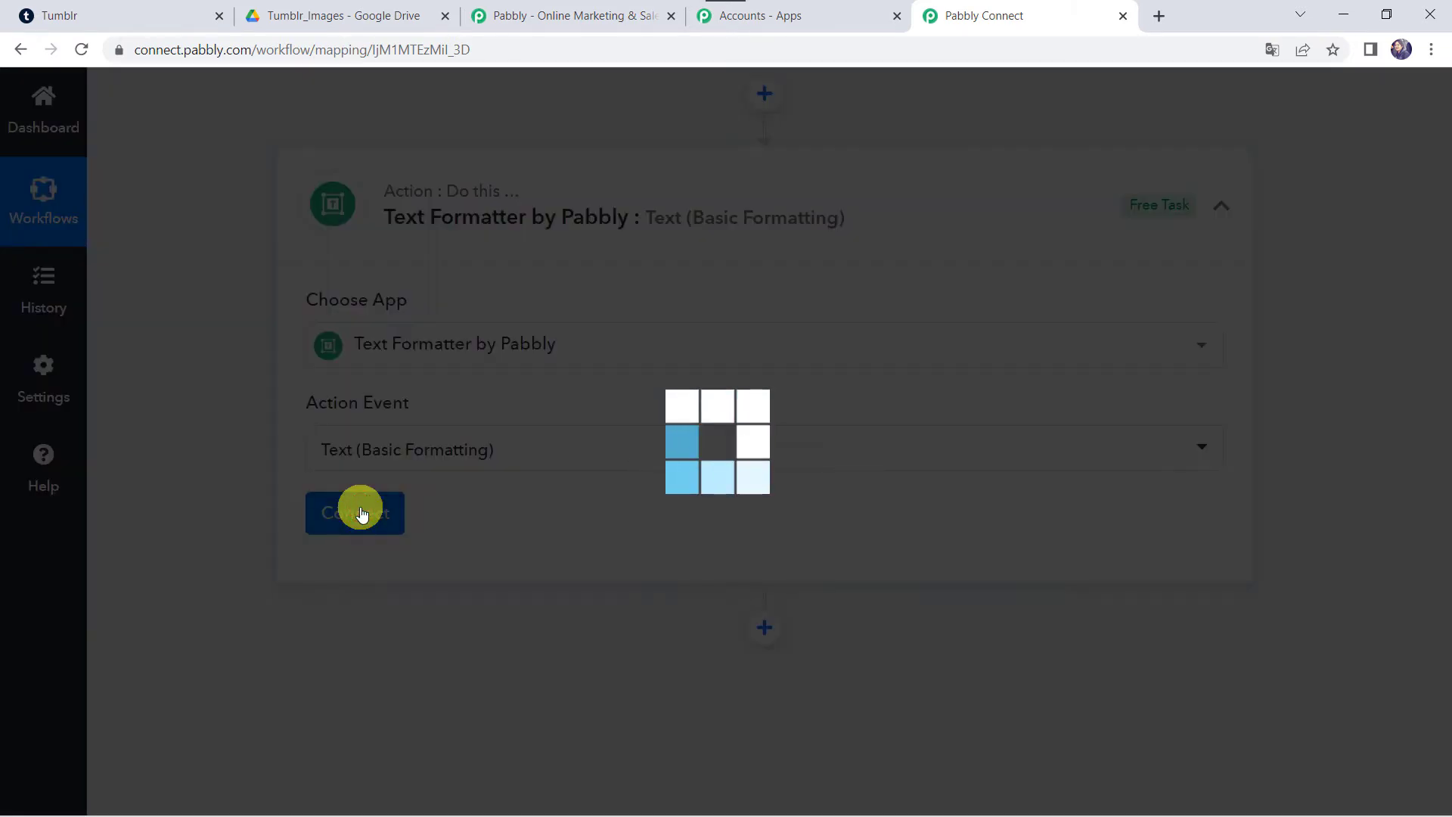
Step: Map the Body value from the Tumblr trigger into the text formatter's String field
{"action": "scroll", "coordinate": [566, 556], "scroll_direction": "down", "scroll_amount": 2}
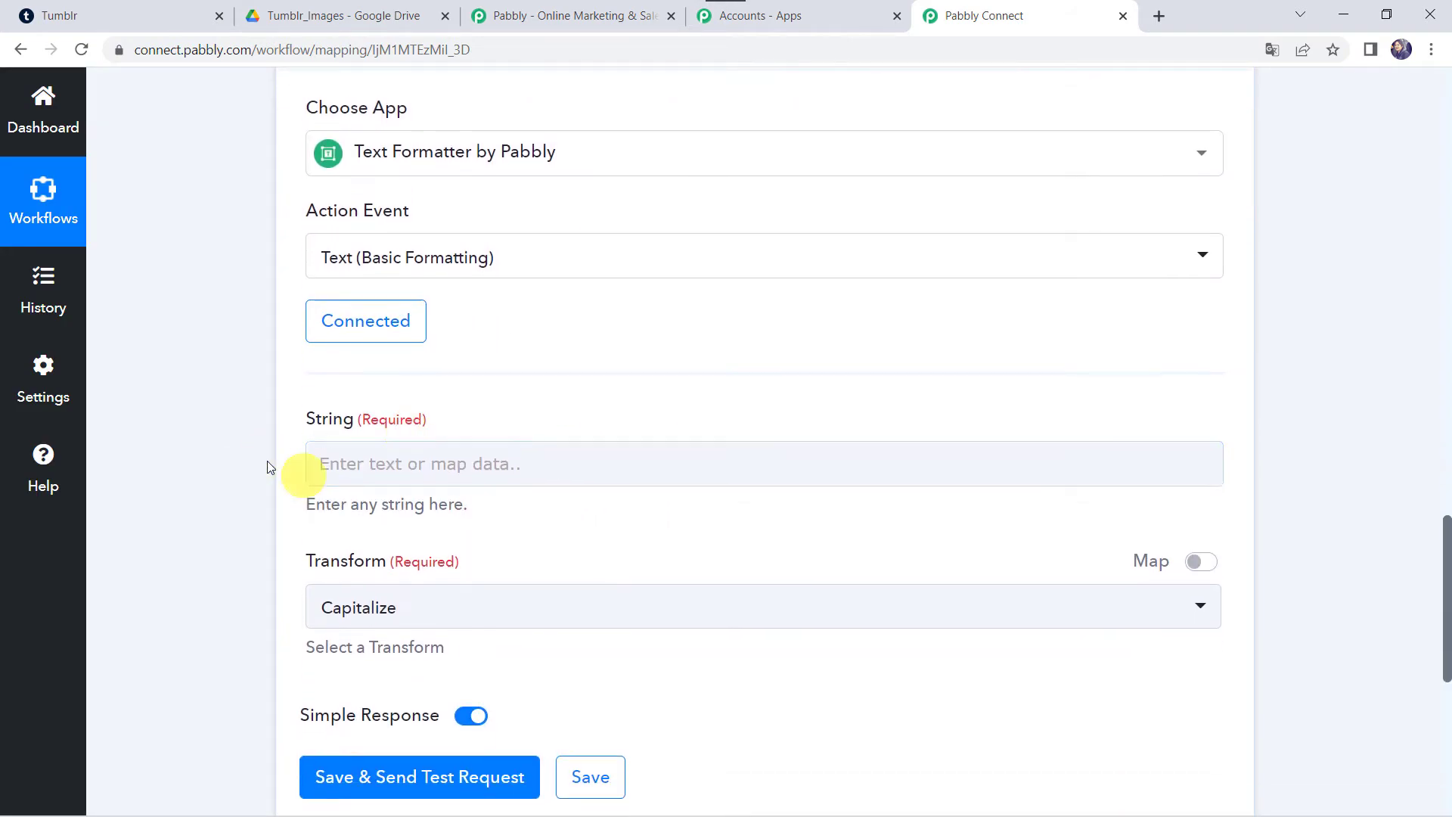
{"action": "left_click", "coordinate": [375, 472]}
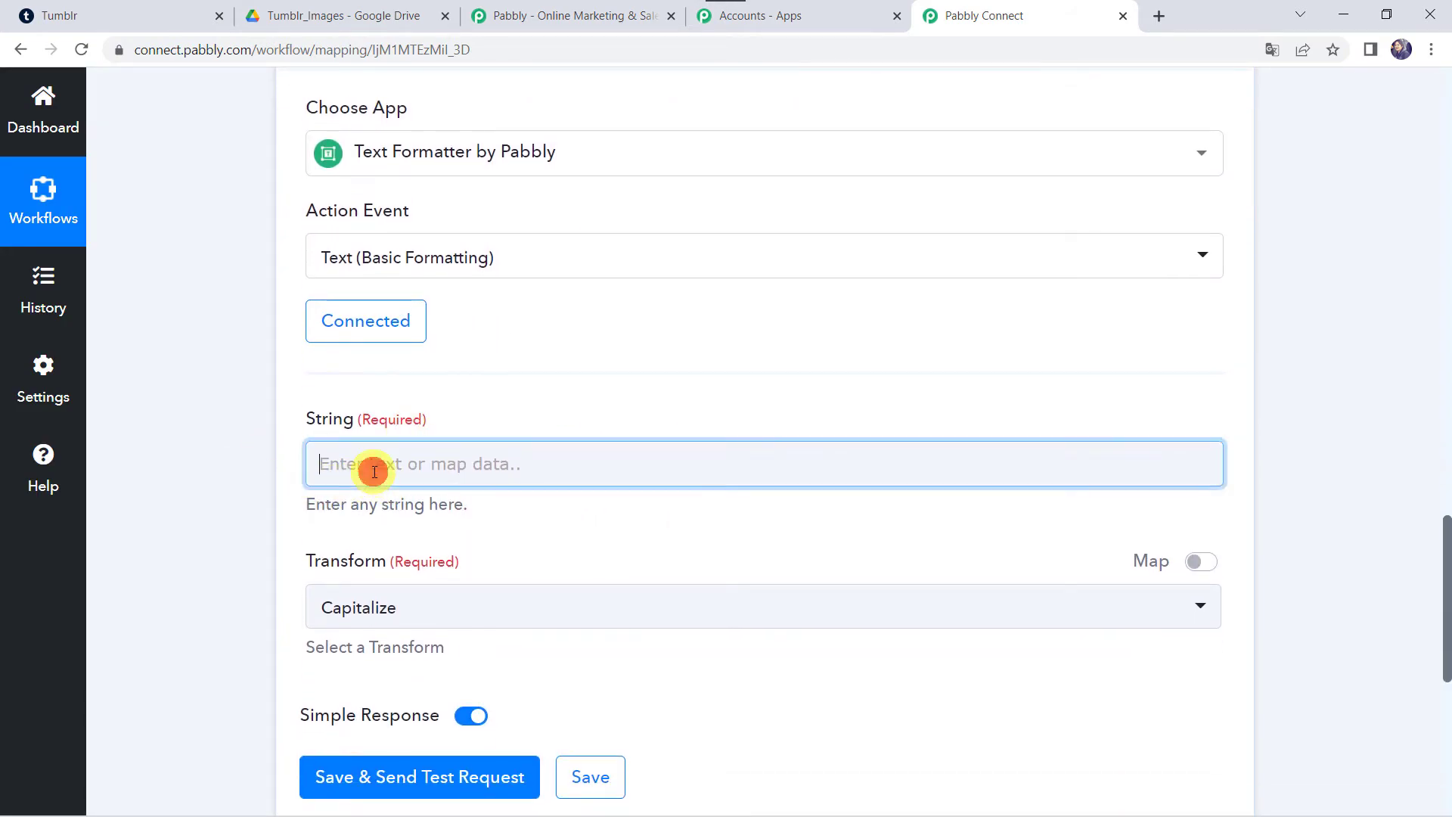
{"action": "type", "text": "bod"}
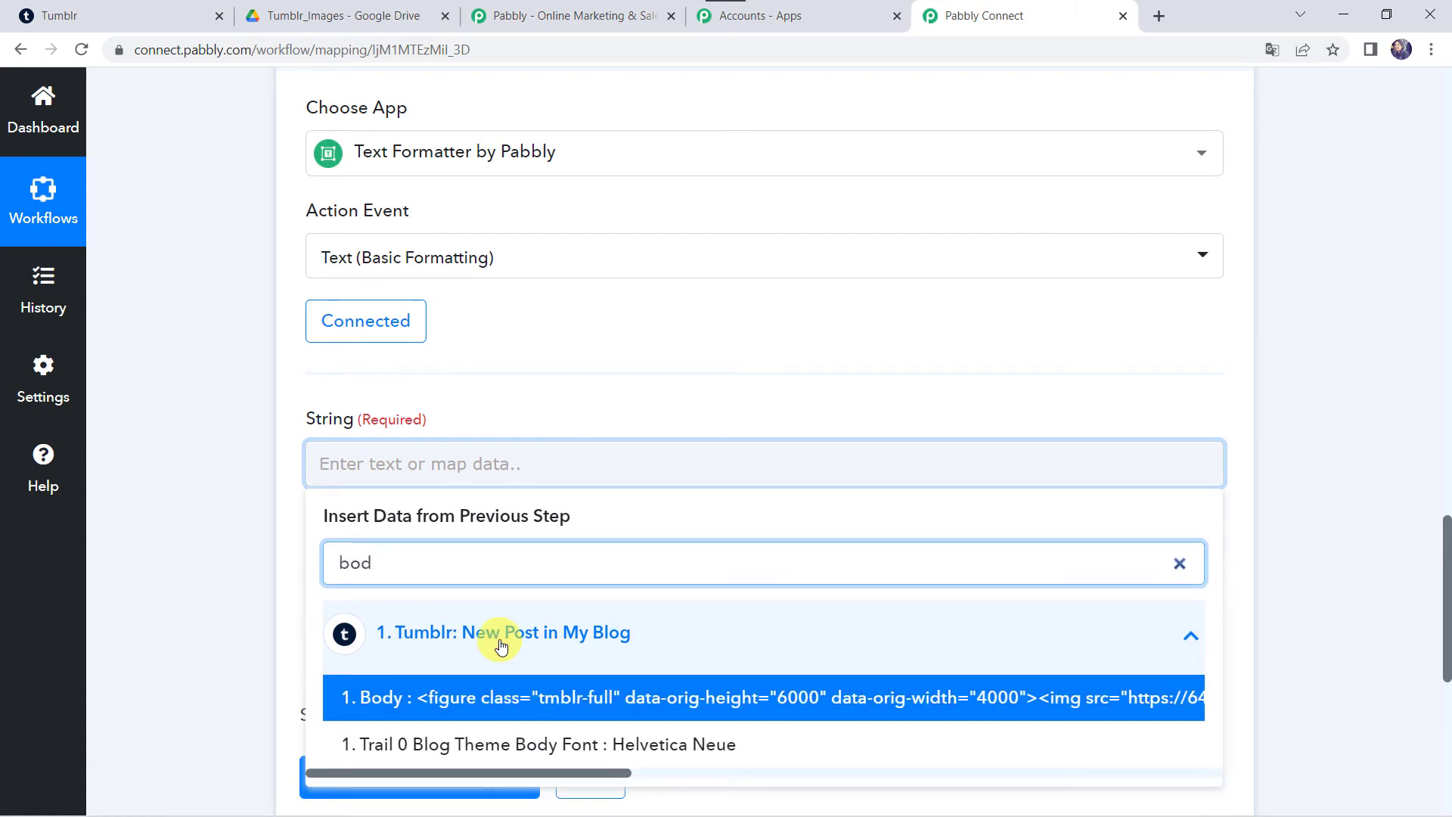
{"action": "left_click", "coordinate": [502, 697]}
{"action": "left_click", "coordinate": [229, 551]}
{"action": "scroll", "coordinate": [228, 551], "scroll_direction": "down", "scroll_amount": 3}
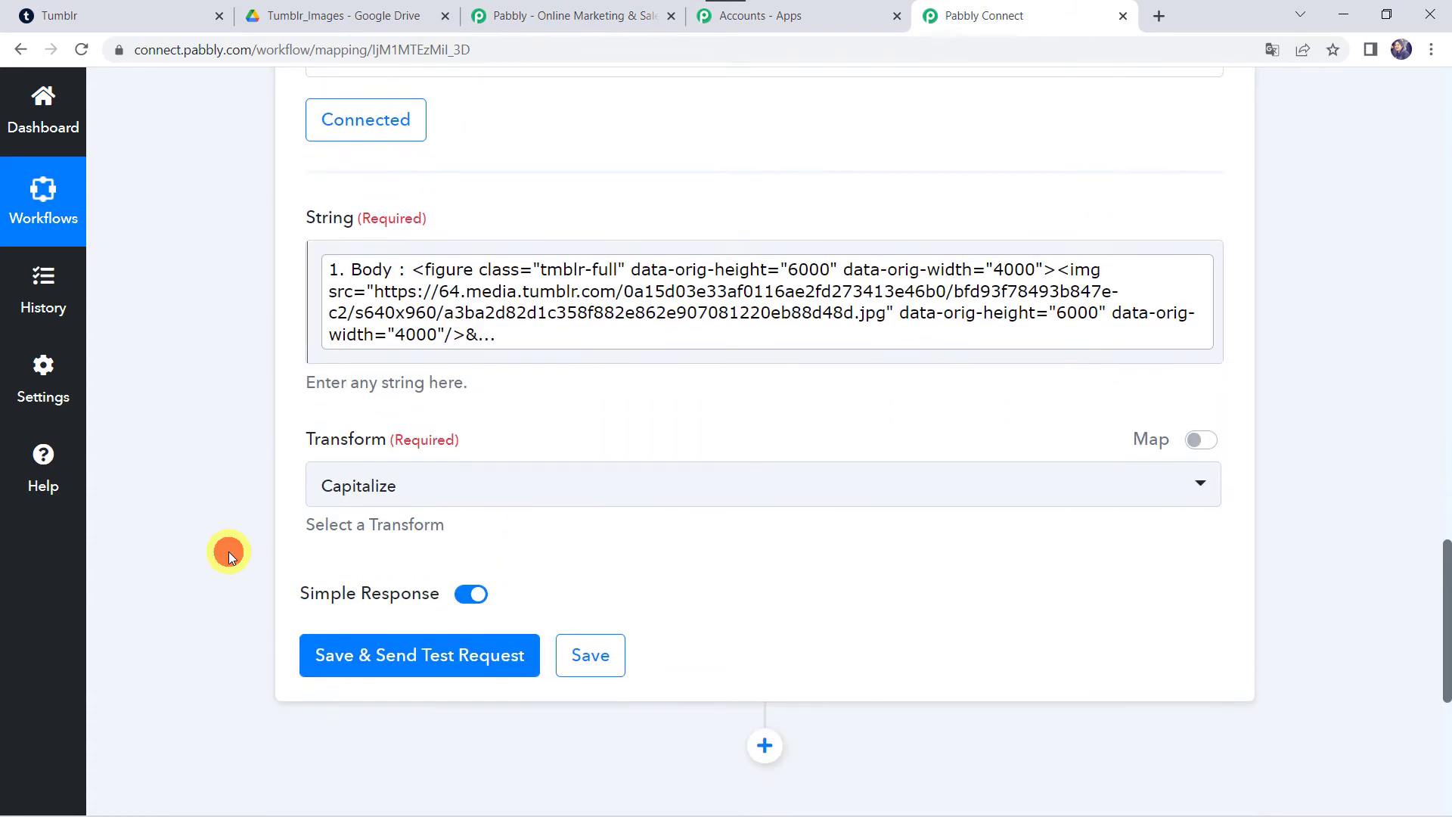
Step: Set the Transform to Extract URL and test the step, enlarging the Result 0 value to check the extracted link
{"action": "left_click", "coordinate": [348, 484]}
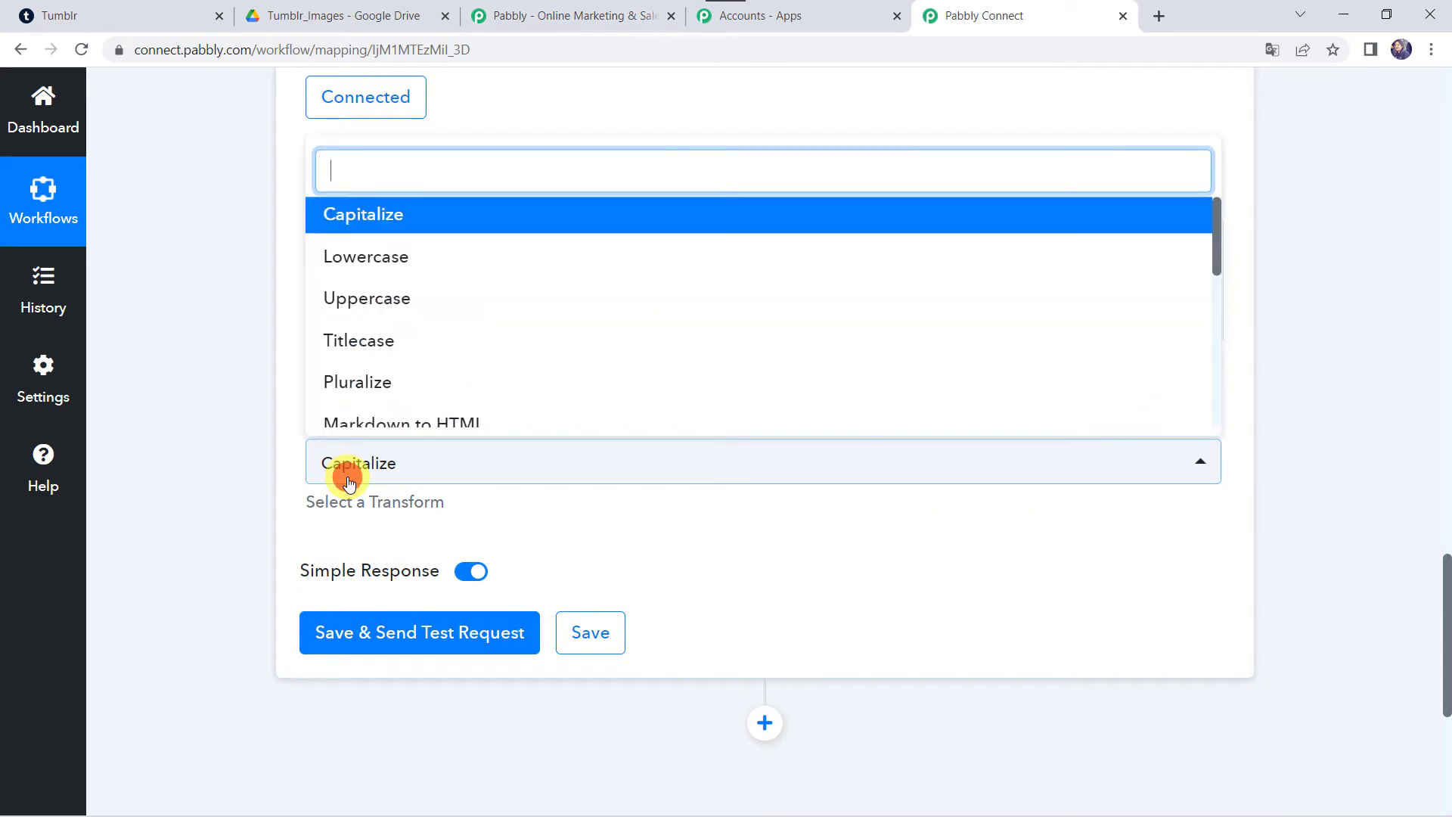
{"action": "type", "text": "extra"}
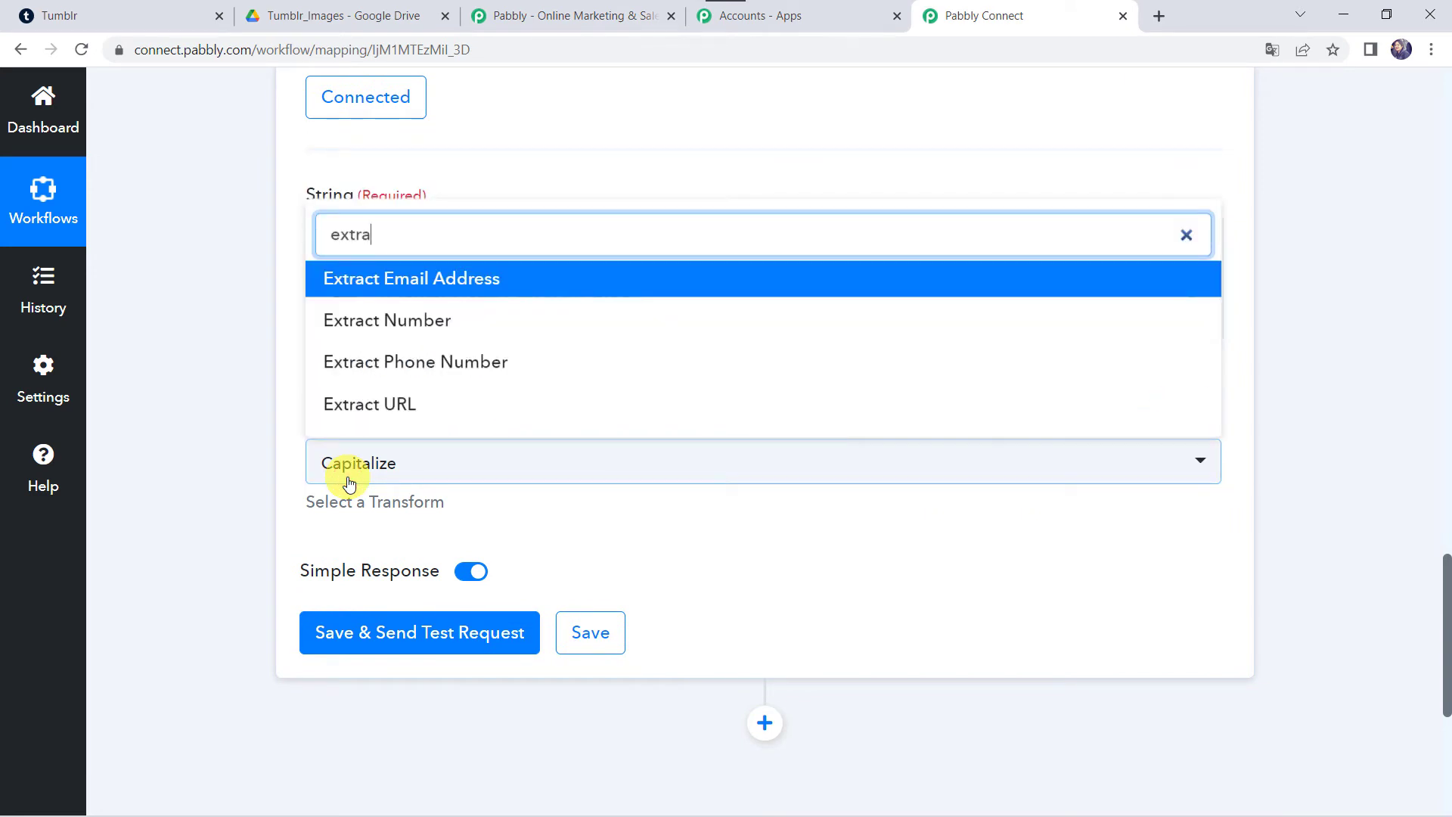
{"action": "left_click", "coordinate": [415, 406]}
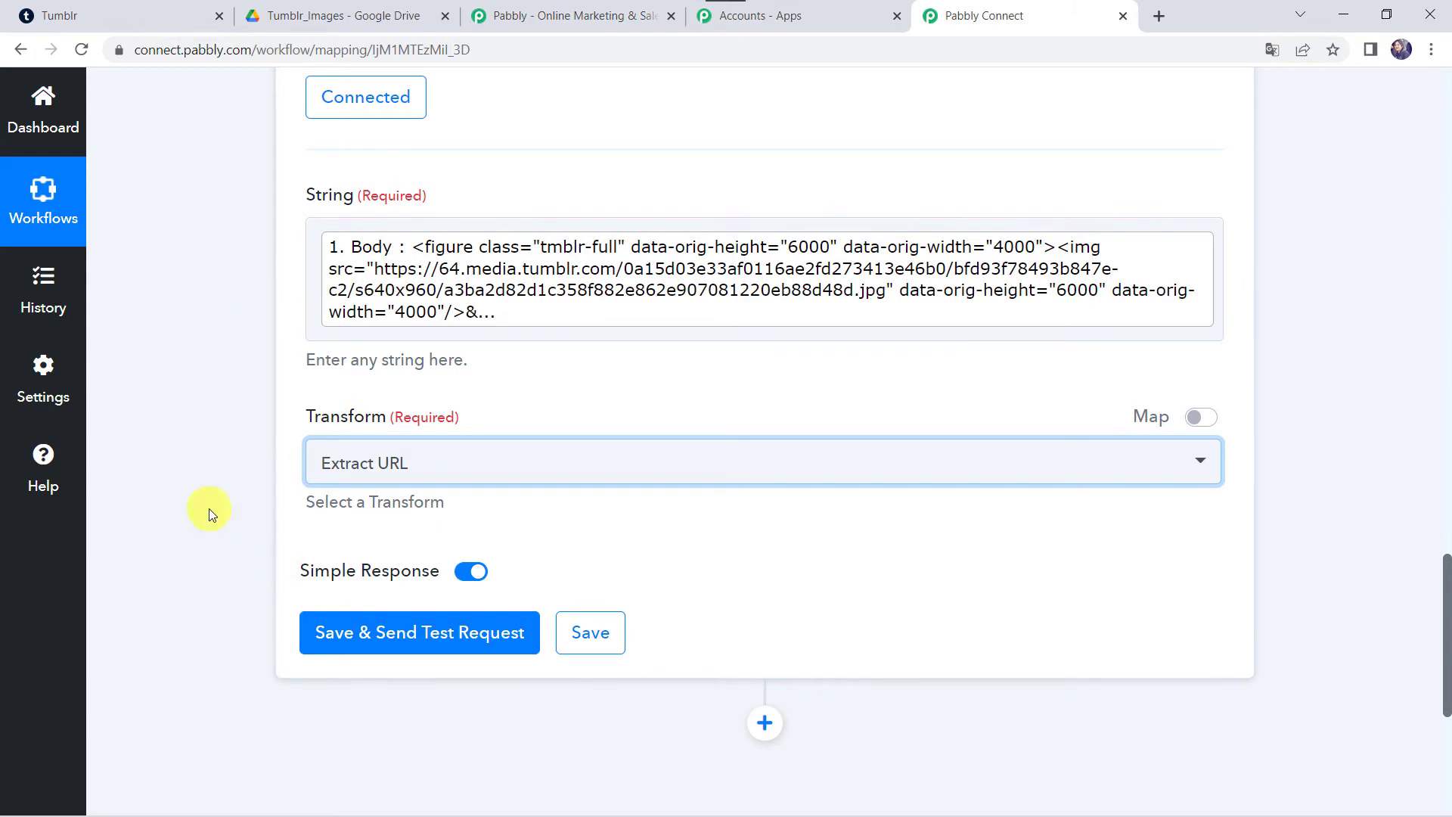
{"action": "left_click", "coordinate": [388, 641]}
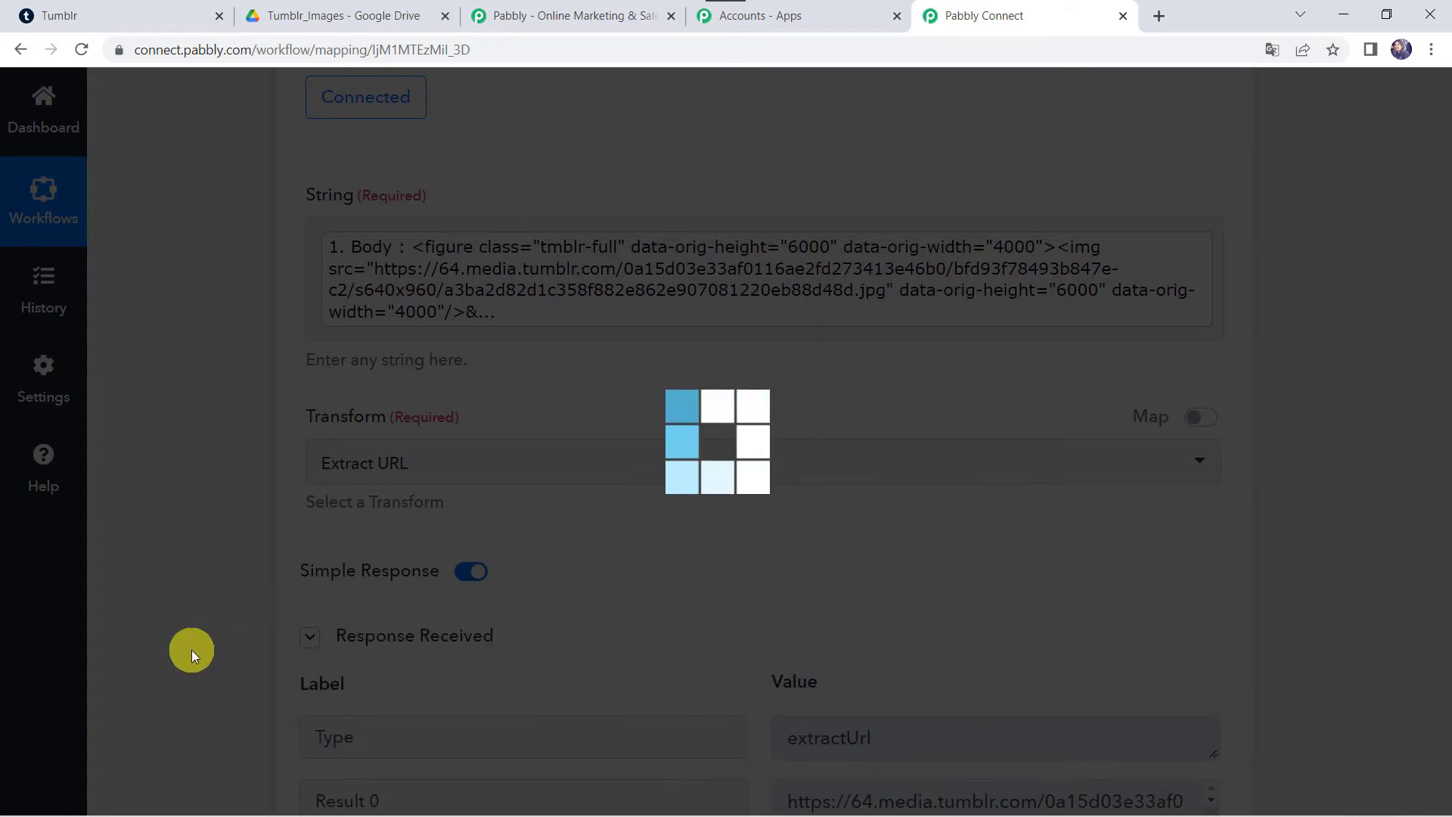
{"action": "scroll", "coordinate": [192, 650], "scroll_direction": "down", "scroll_amount": 5}
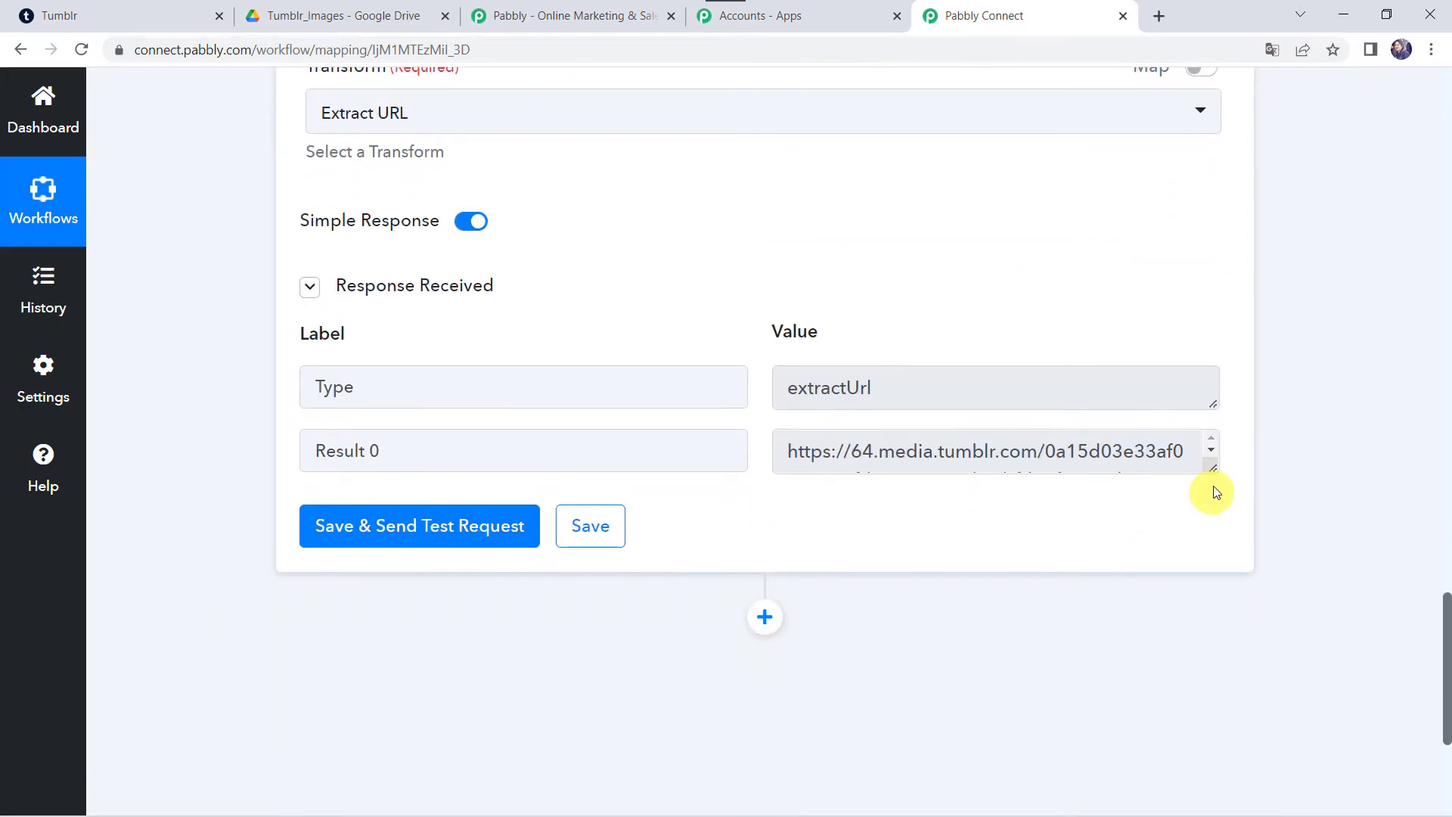
{"action": "left_click_drag", "start_coordinate": [1215, 463], "coordinate": [1217, 620]}
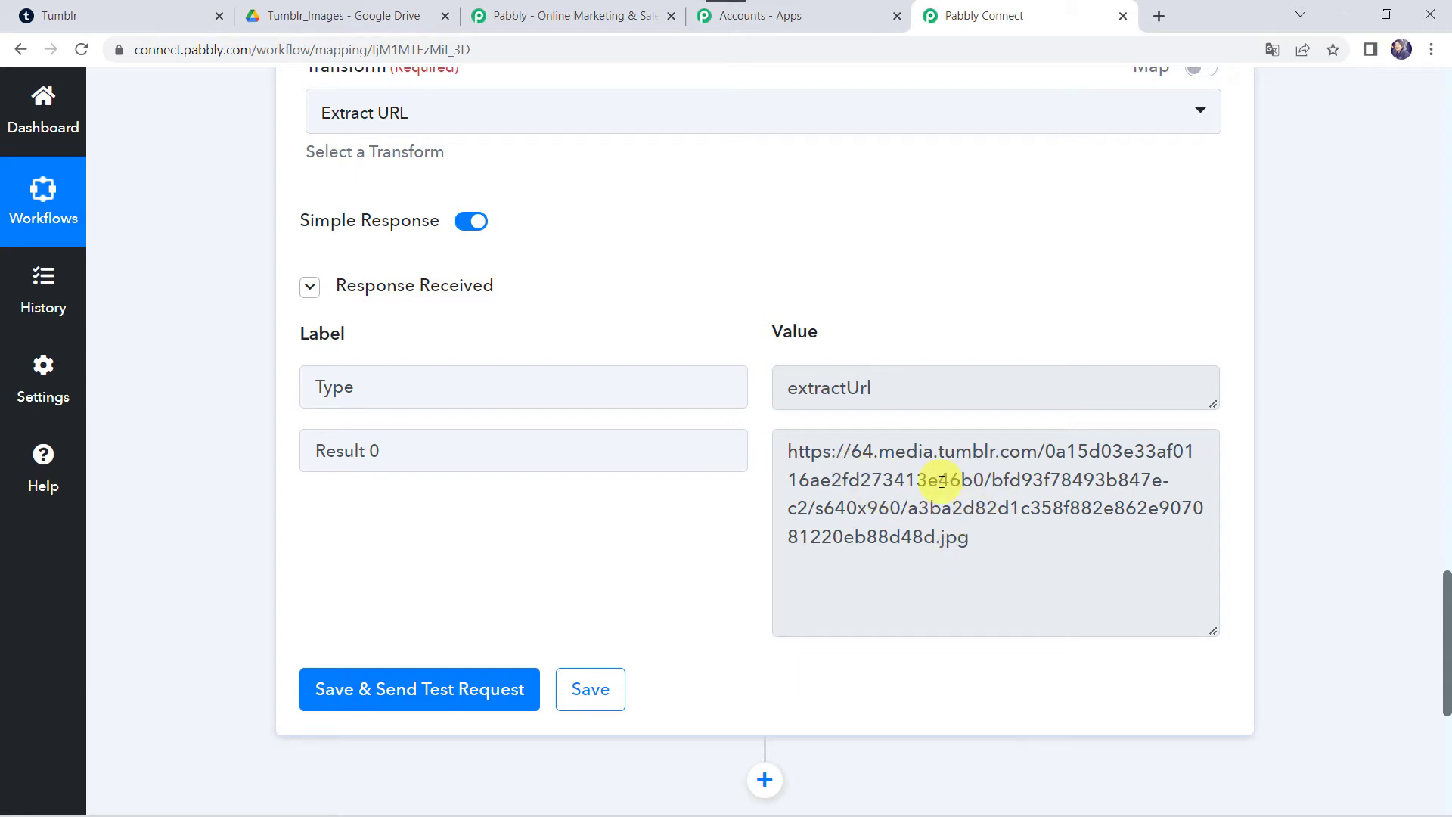
Step: Add another action step using Text Formatter by Pabbly with the Split Text action event and connect it
{"action": "scroll", "coordinate": [799, 630], "scroll_direction": "down", "scroll_amount": 5}
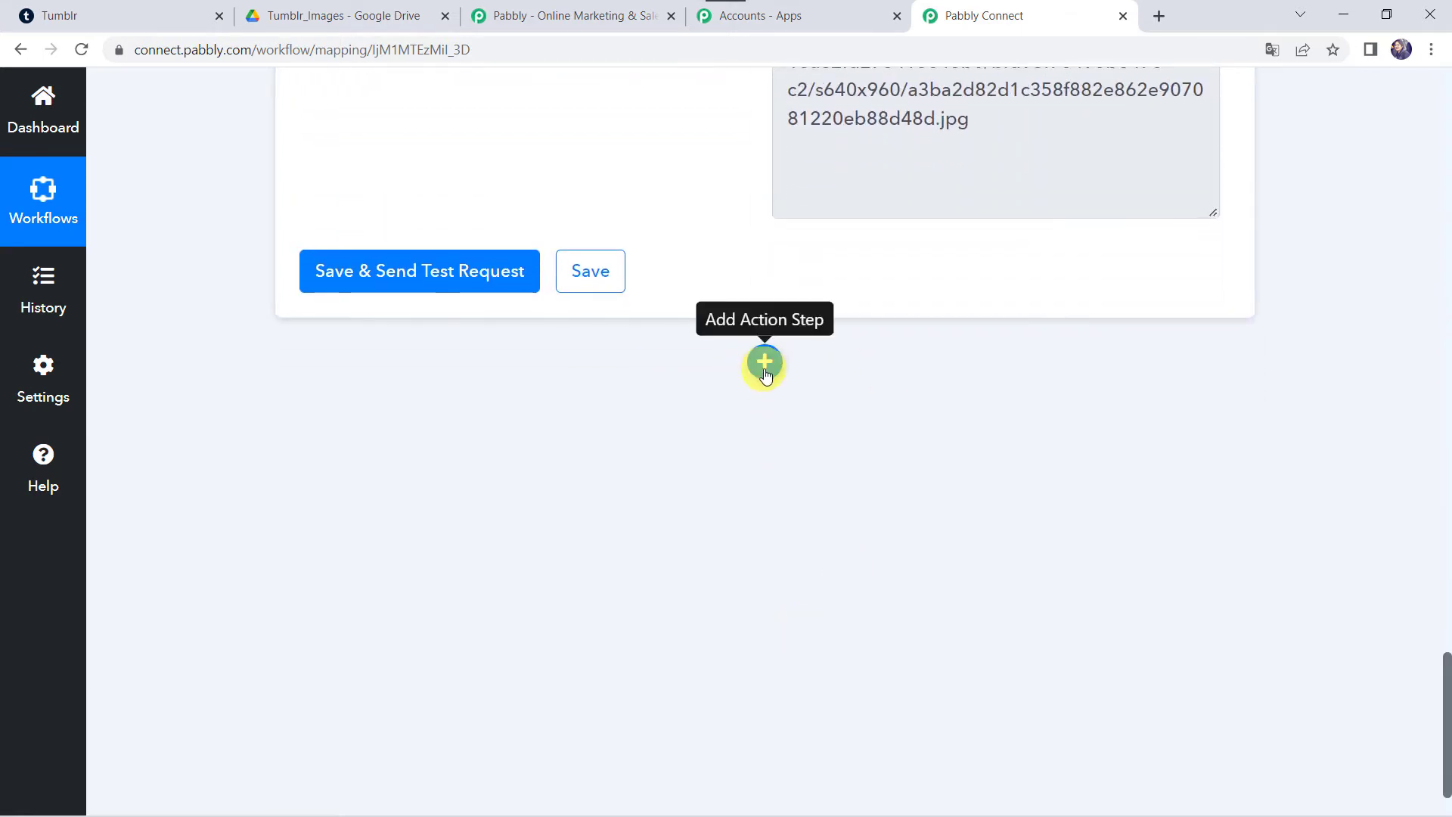
{"action": "left_click", "coordinate": [764, 366]}
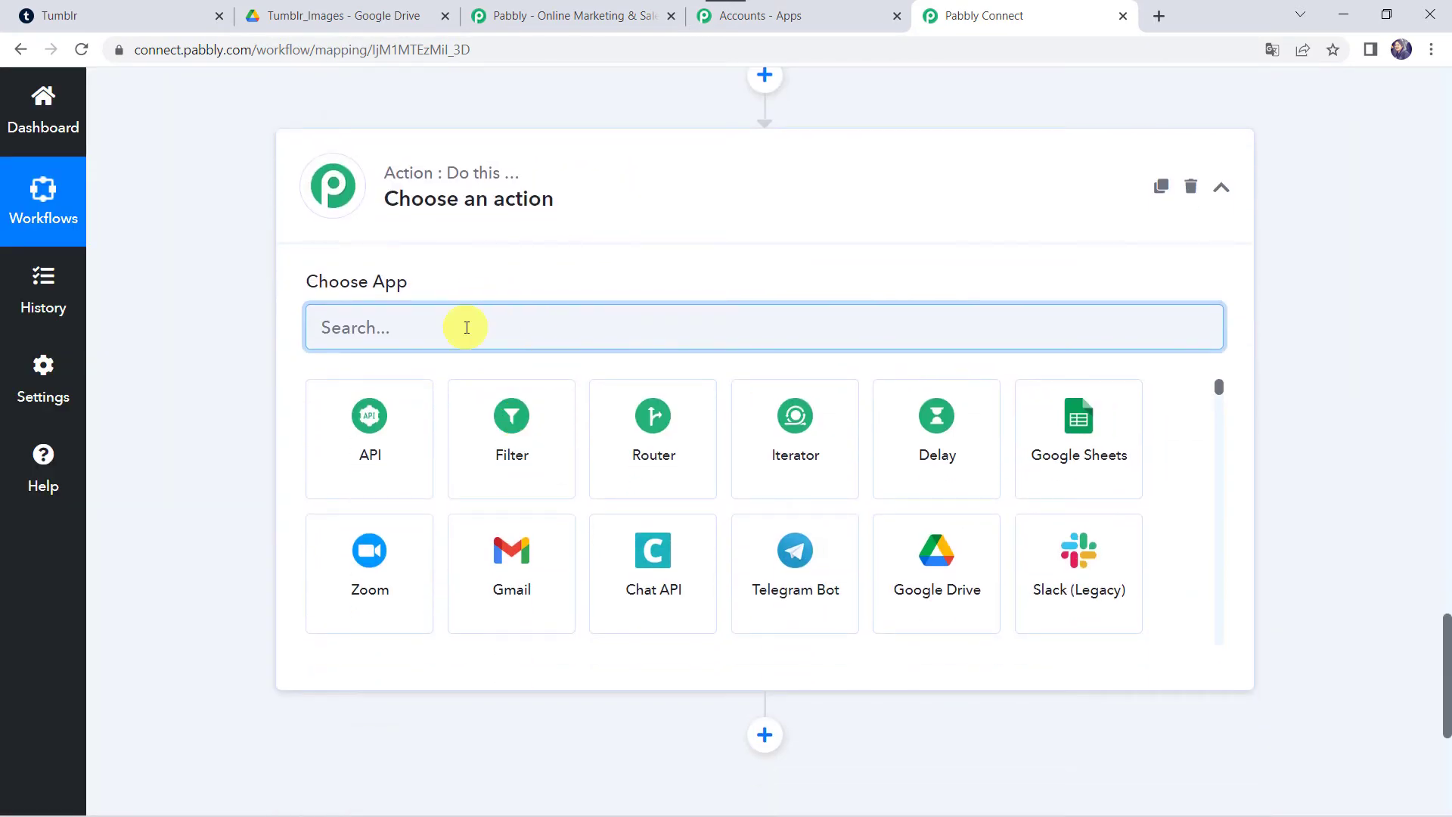
{"action": "type", "text": "text"}
{"action": "left_click", "coordinate": [540, 477]}
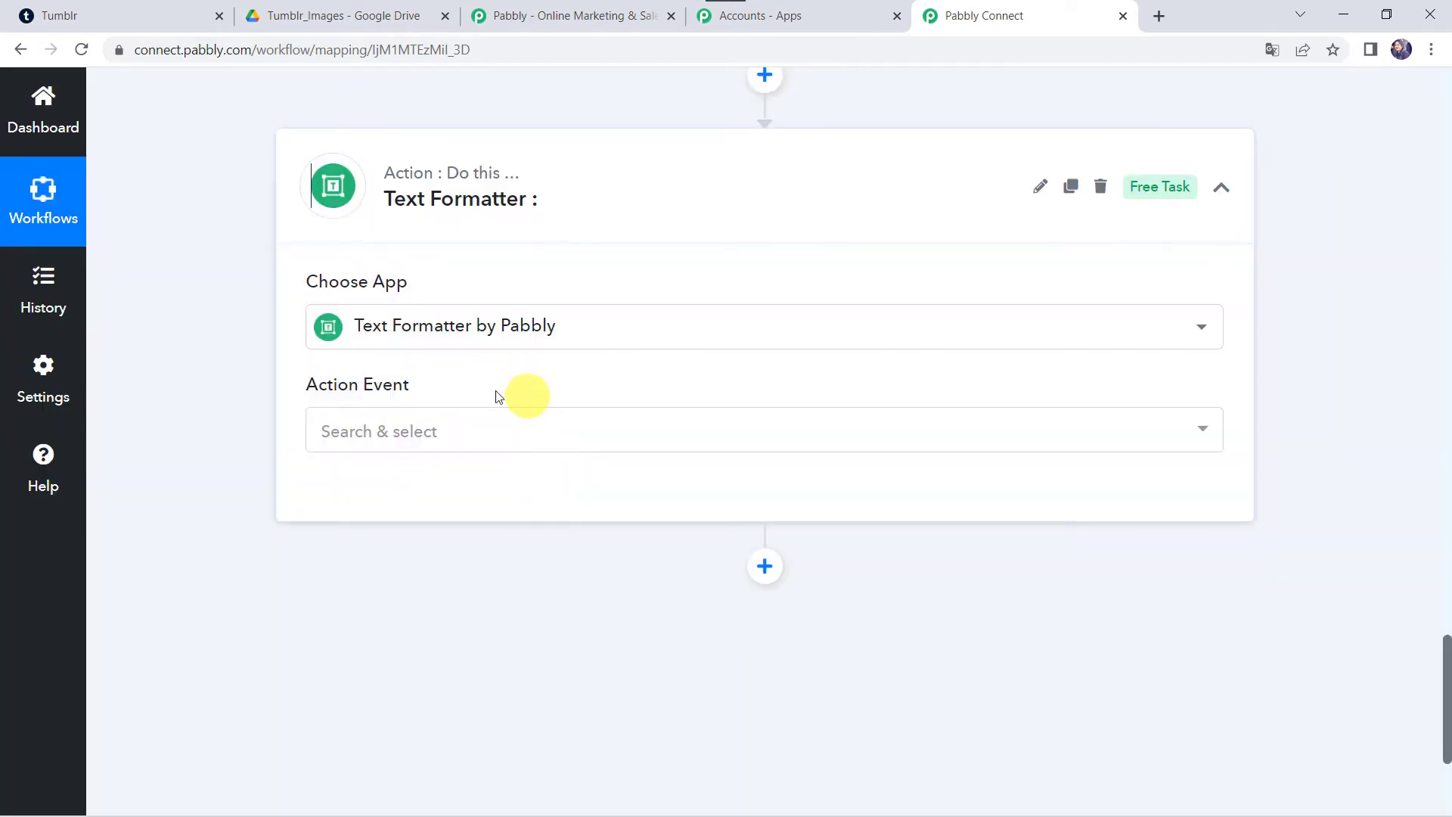
{"action": "left_click", "coordinate": [394, 444]}
{"action": "type", "text": "spli"}
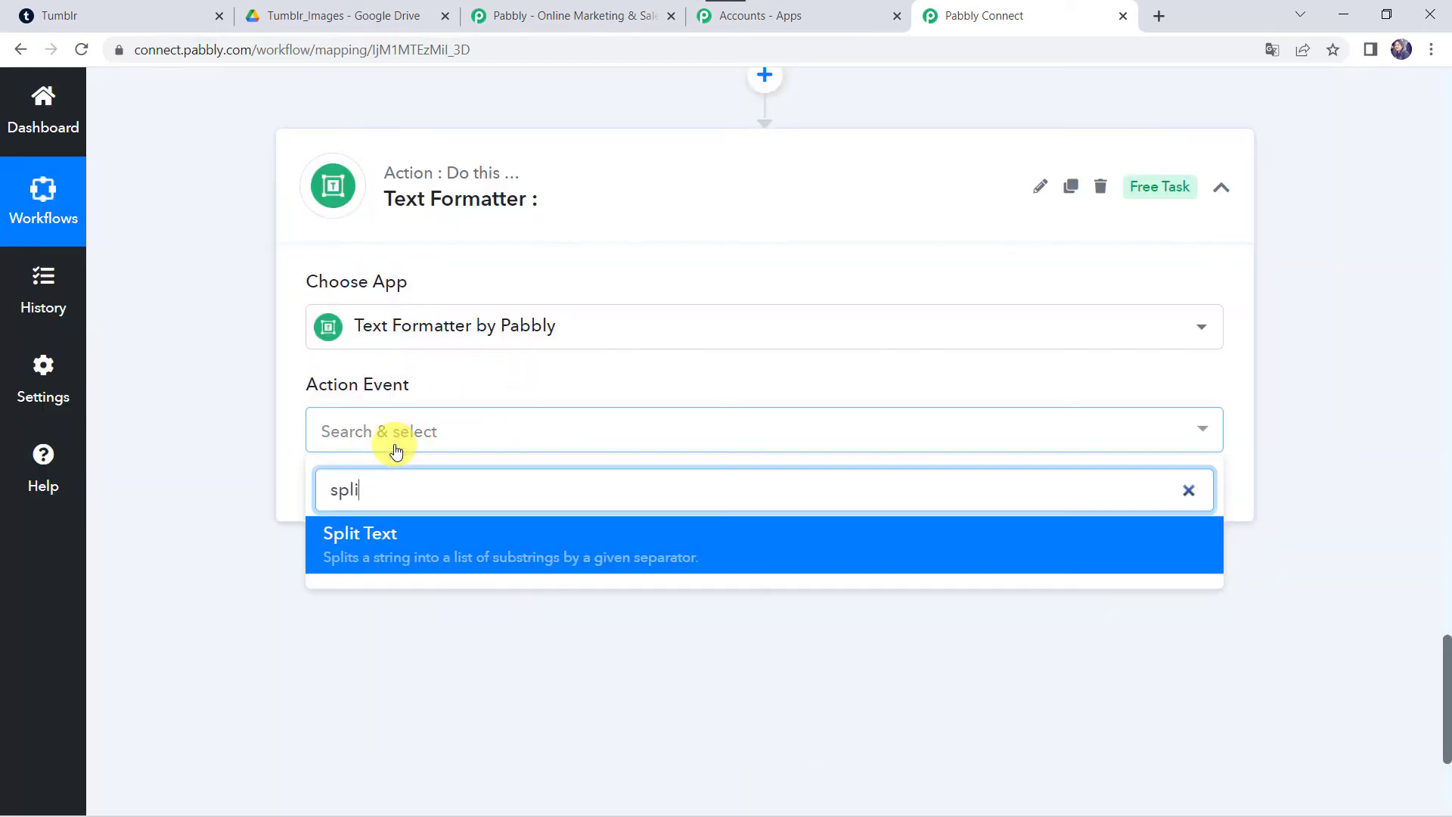
{"action": "left_click", "coordinate": [367, 563]}
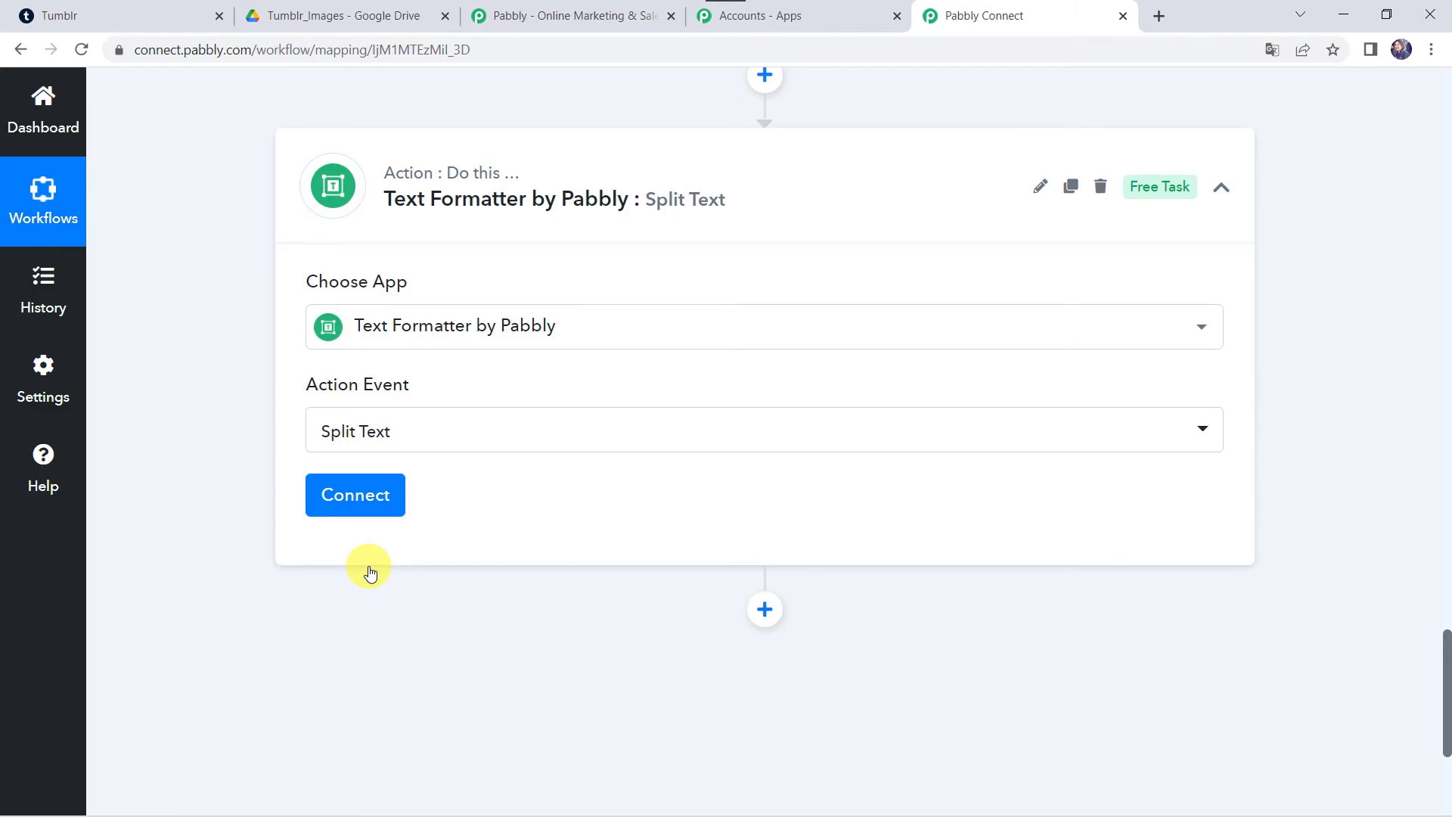
{"action": "left_click", "coordinate": [339, 484]}
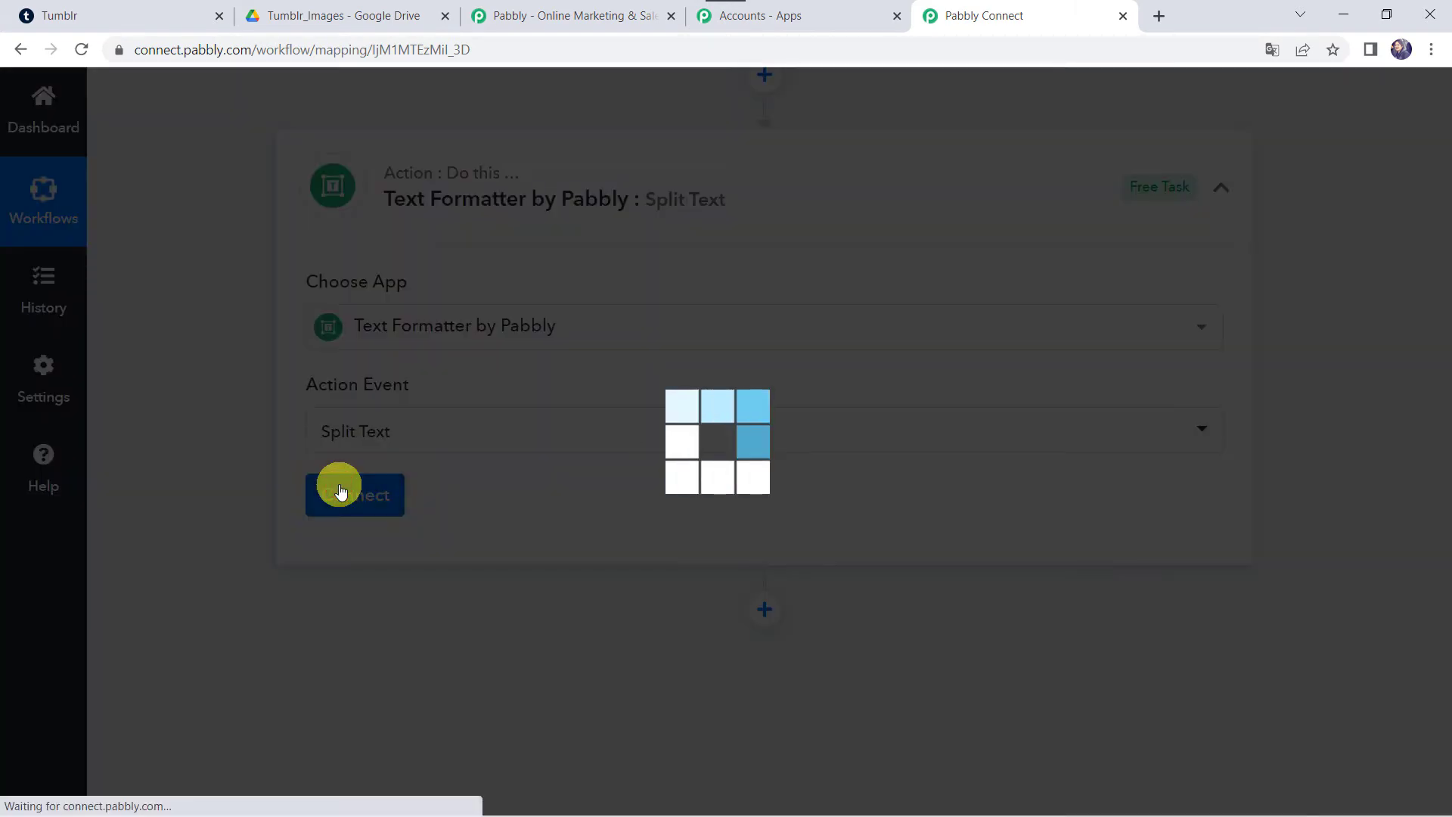
Step: Map the Result 0 value from the Text (Basic Formatting) step into the Text to Split field
{"action": "scroll", "coordinate": [265, 569], "scroll_direction": "down", "scroll_amount": 3}
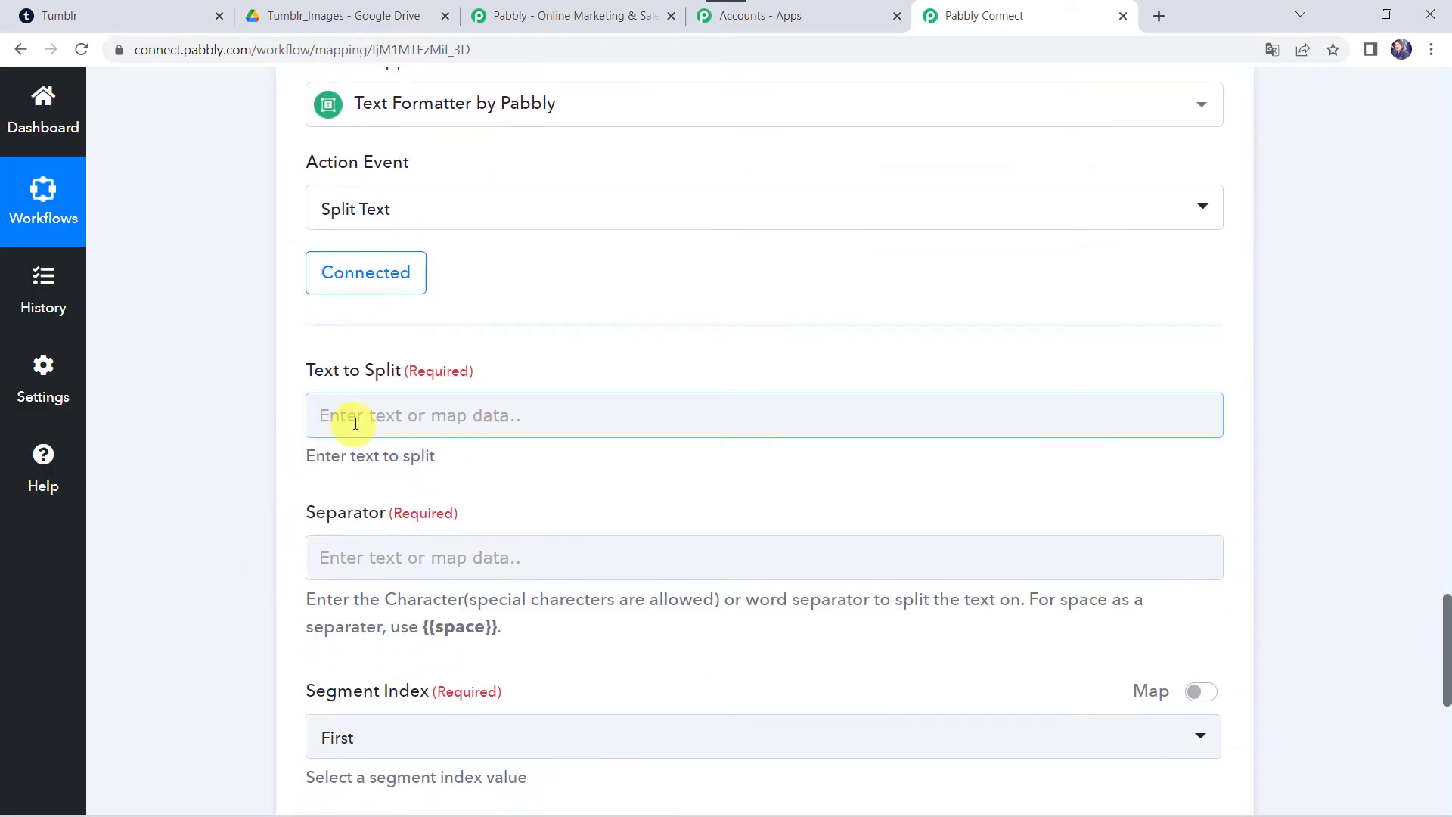
{"action": "left_click", "coordinate": [326, 420]}
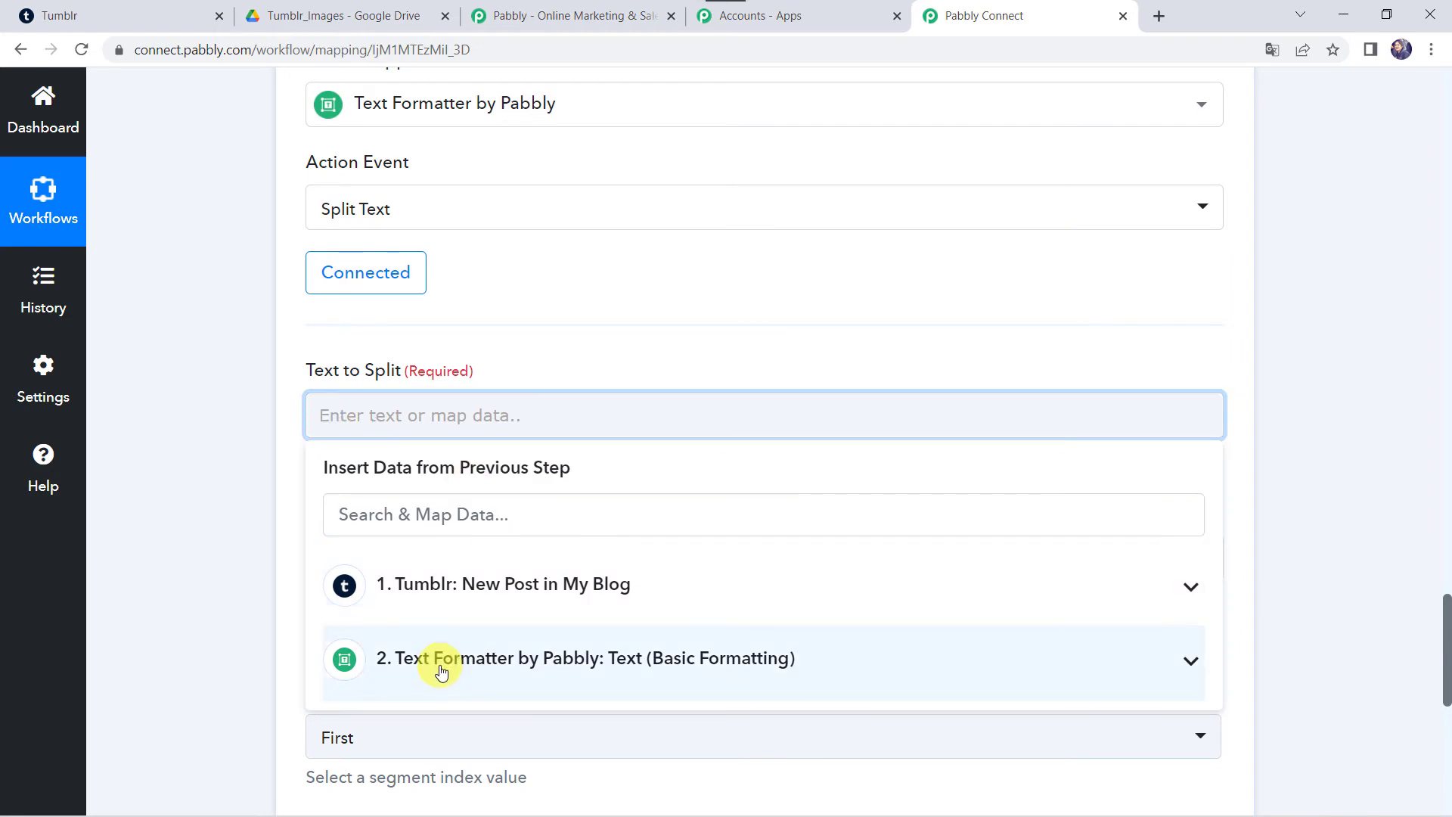
{"action": "left_click", "coordinate": [442, 671]}
{"action": "scroll", "coordinate": [248, 601], "scroll_direction": "down", "scroll_amount": 3}
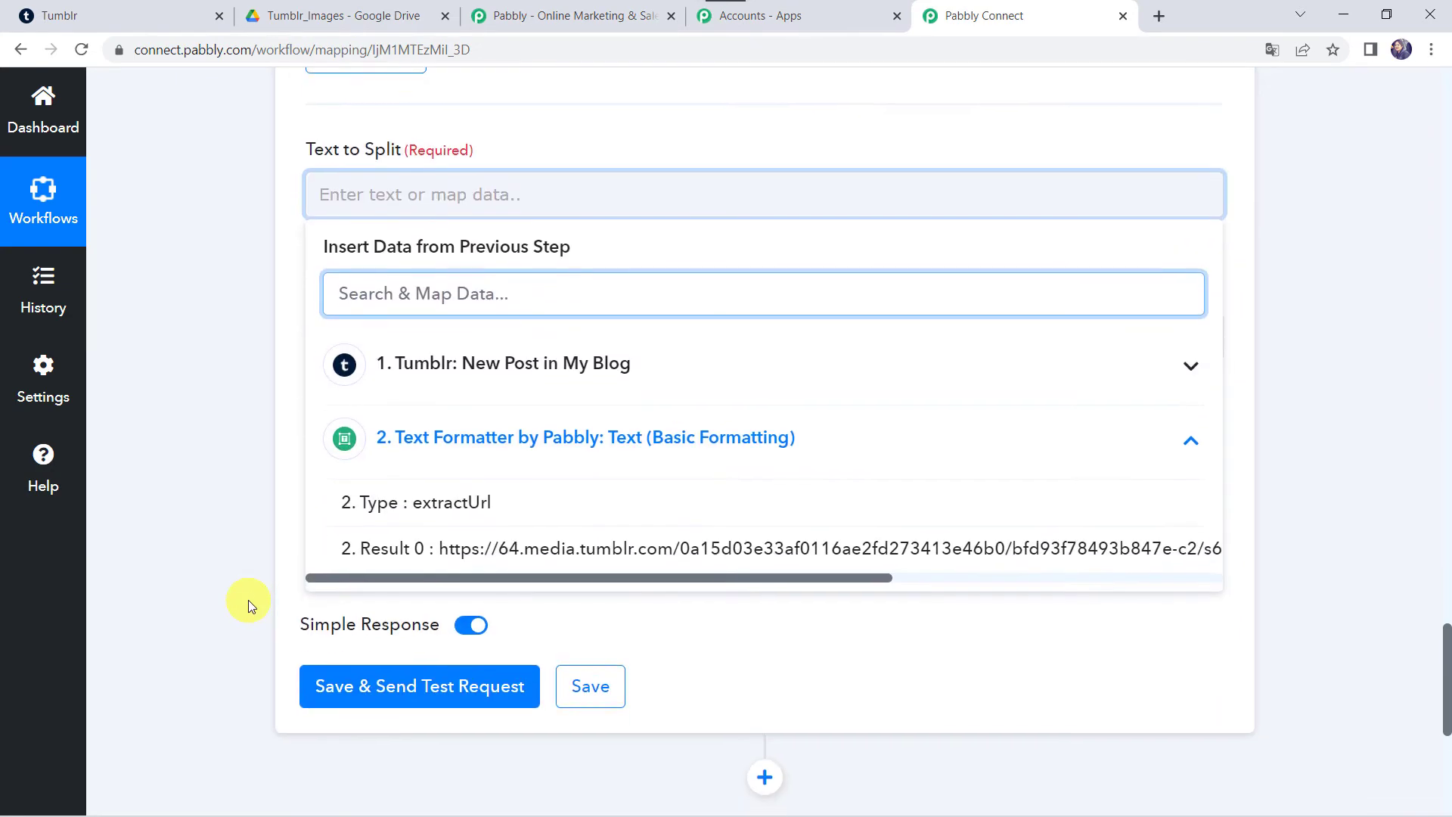
{"action": "left_click", "coordinate": [507, 560]}
{"action": "left_click", "coordinate": [242, 353]}
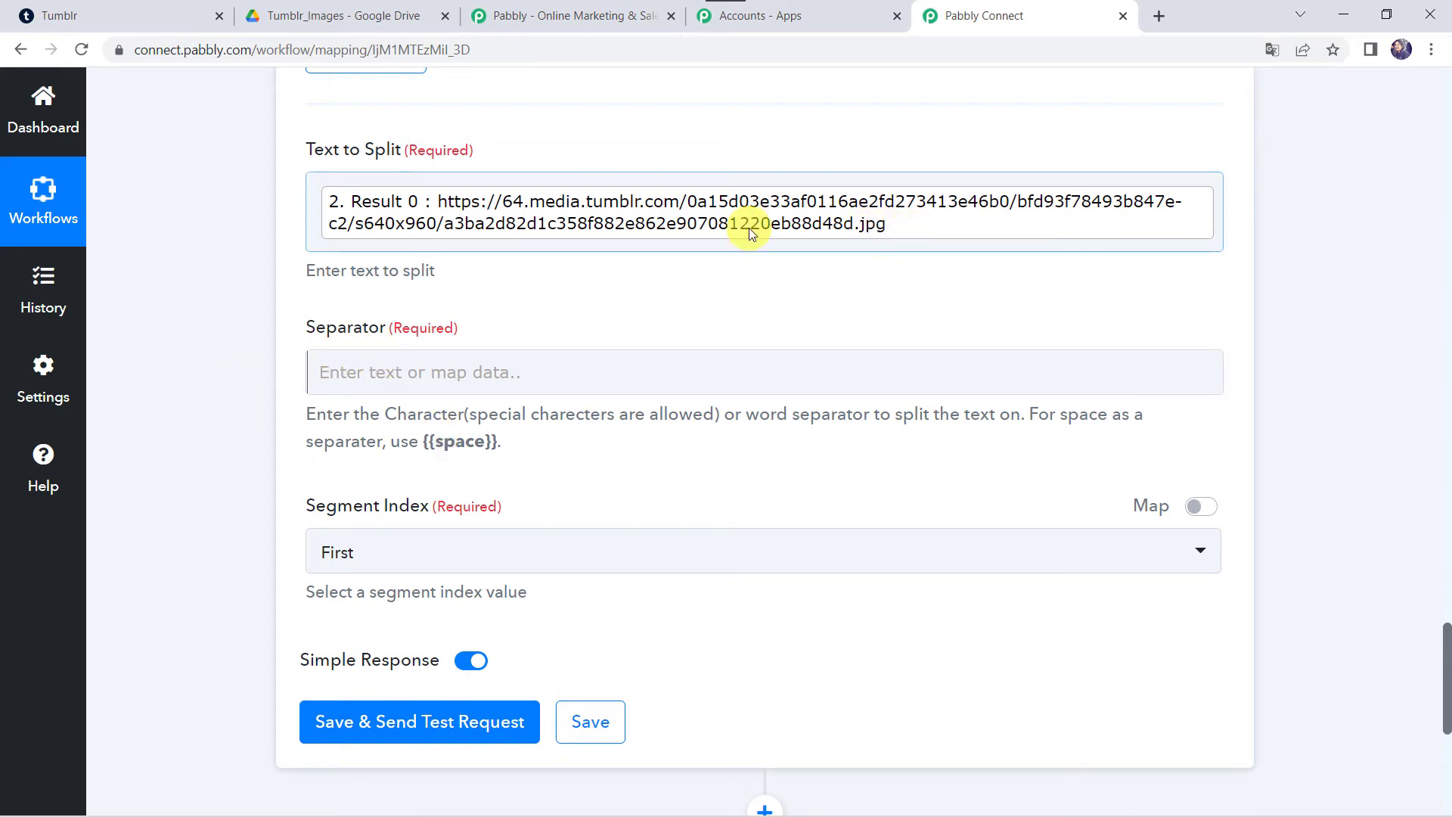
Step: Set the Separator to "." and the Segment Index to Last, and send a test request for the Split Text step
{"action": "left_click", "coordinate": [393, 373]}
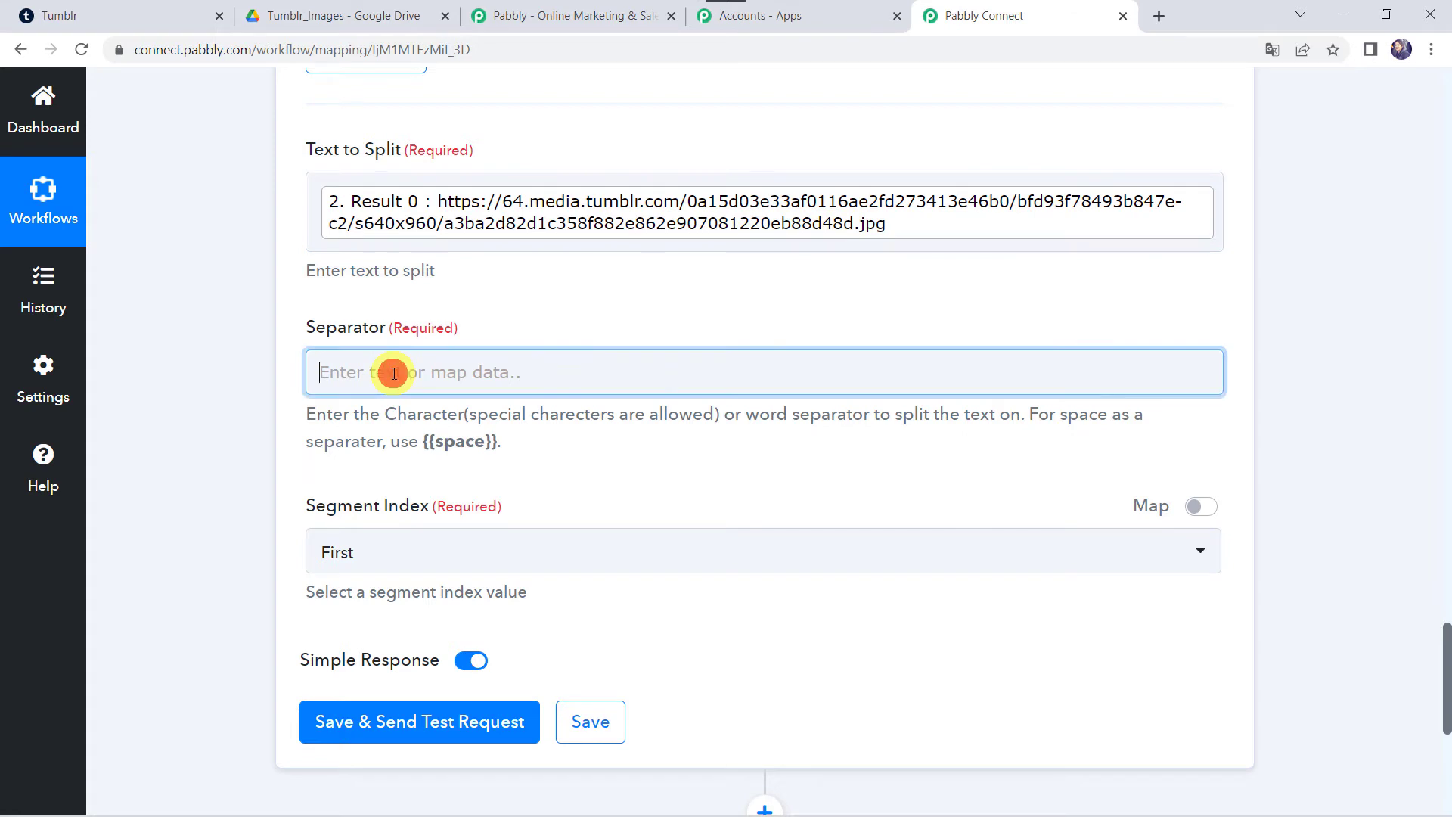
{"action": "type", "text": "."}
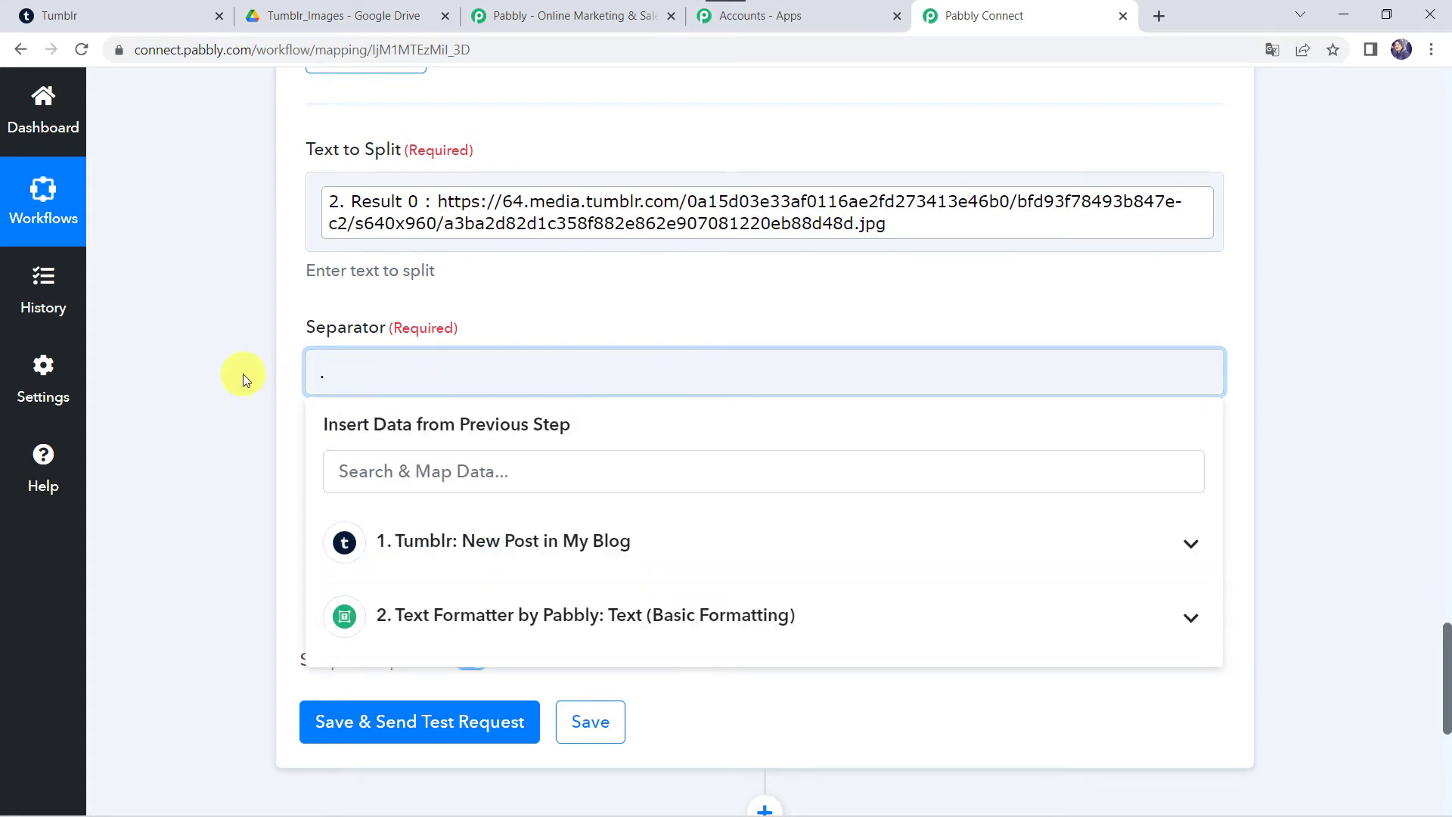
{"action": "left_click", "coordinate": [193, 524]}
{"action": "left_click", "coordinate": [357, 554]}
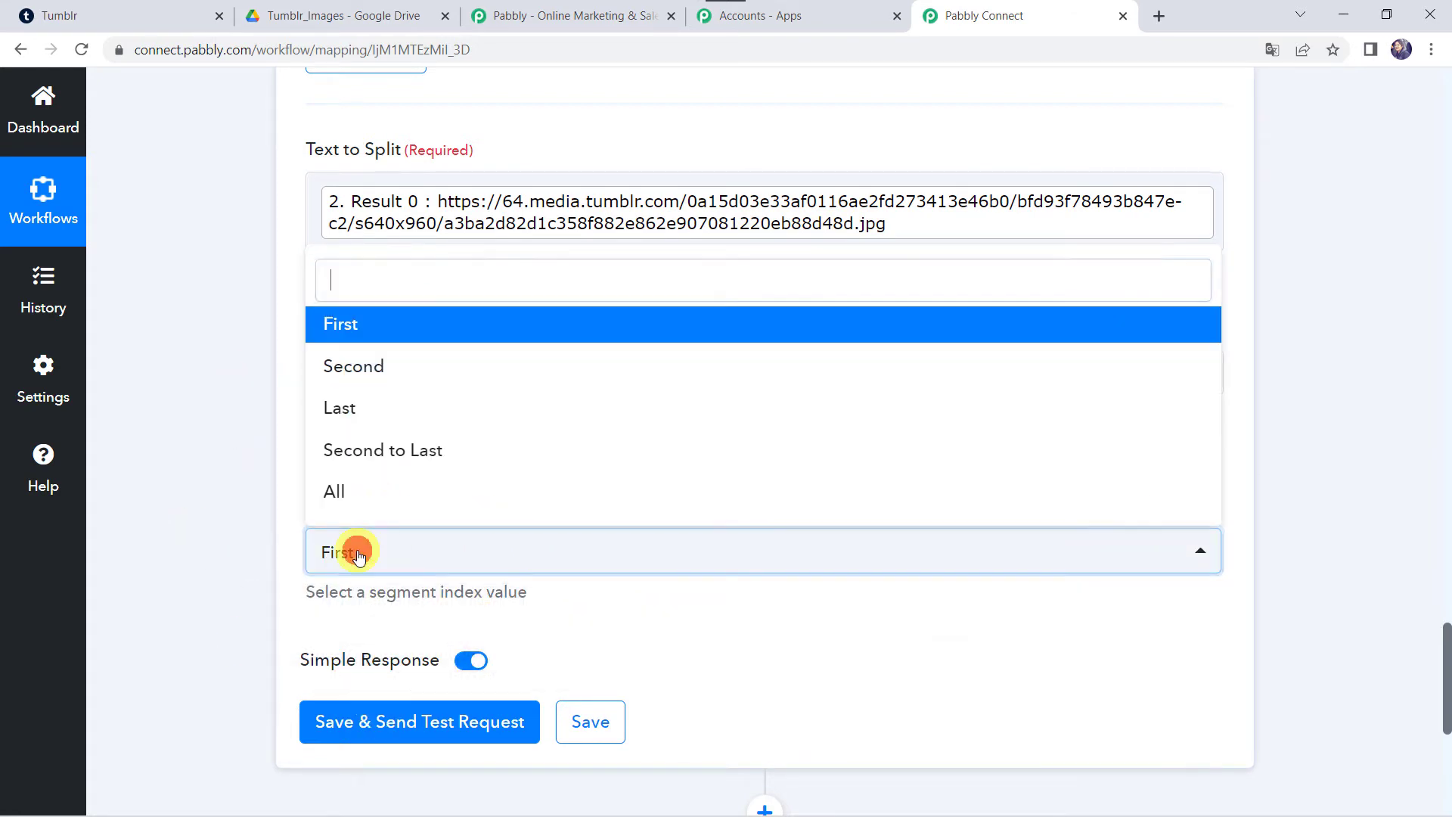
{"action": "left_click", "coordinate": [351, 412]}
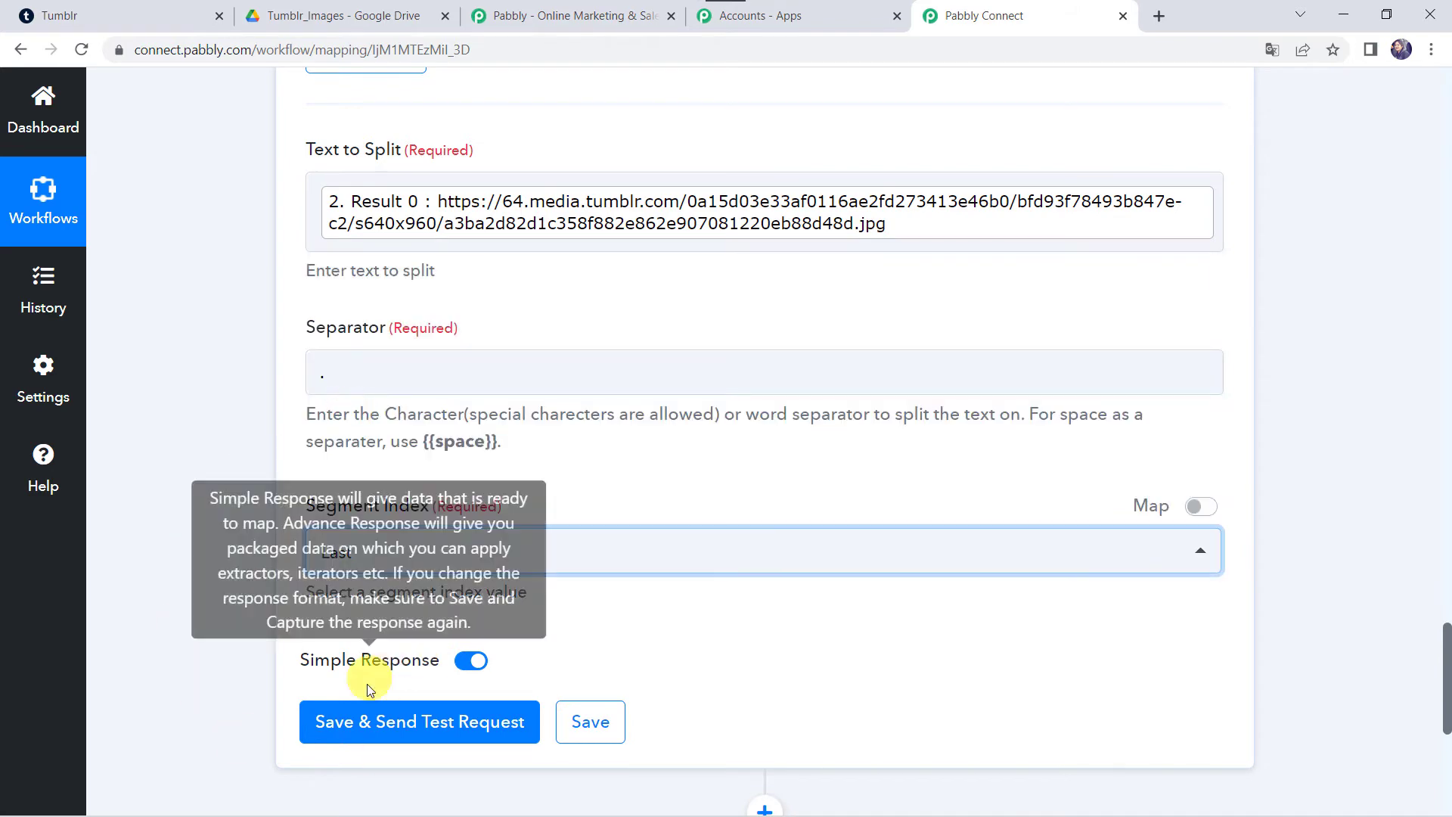
{"action": "left_click", "coordinate": [369, 729]}
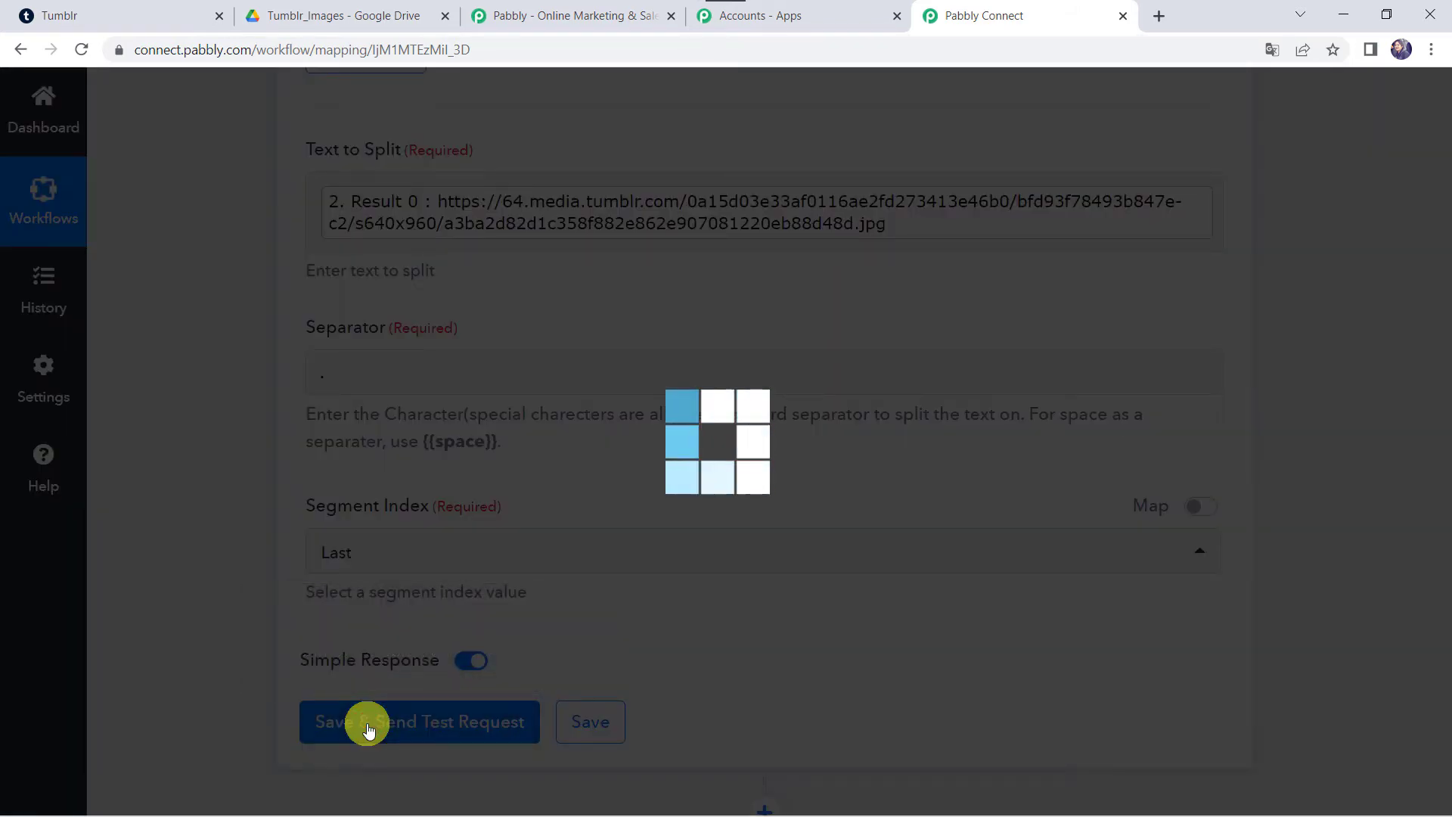
{"action": "scroll", "coordinate": [248, 675], "scroll_direction": "down", "scroll_amount": 4}
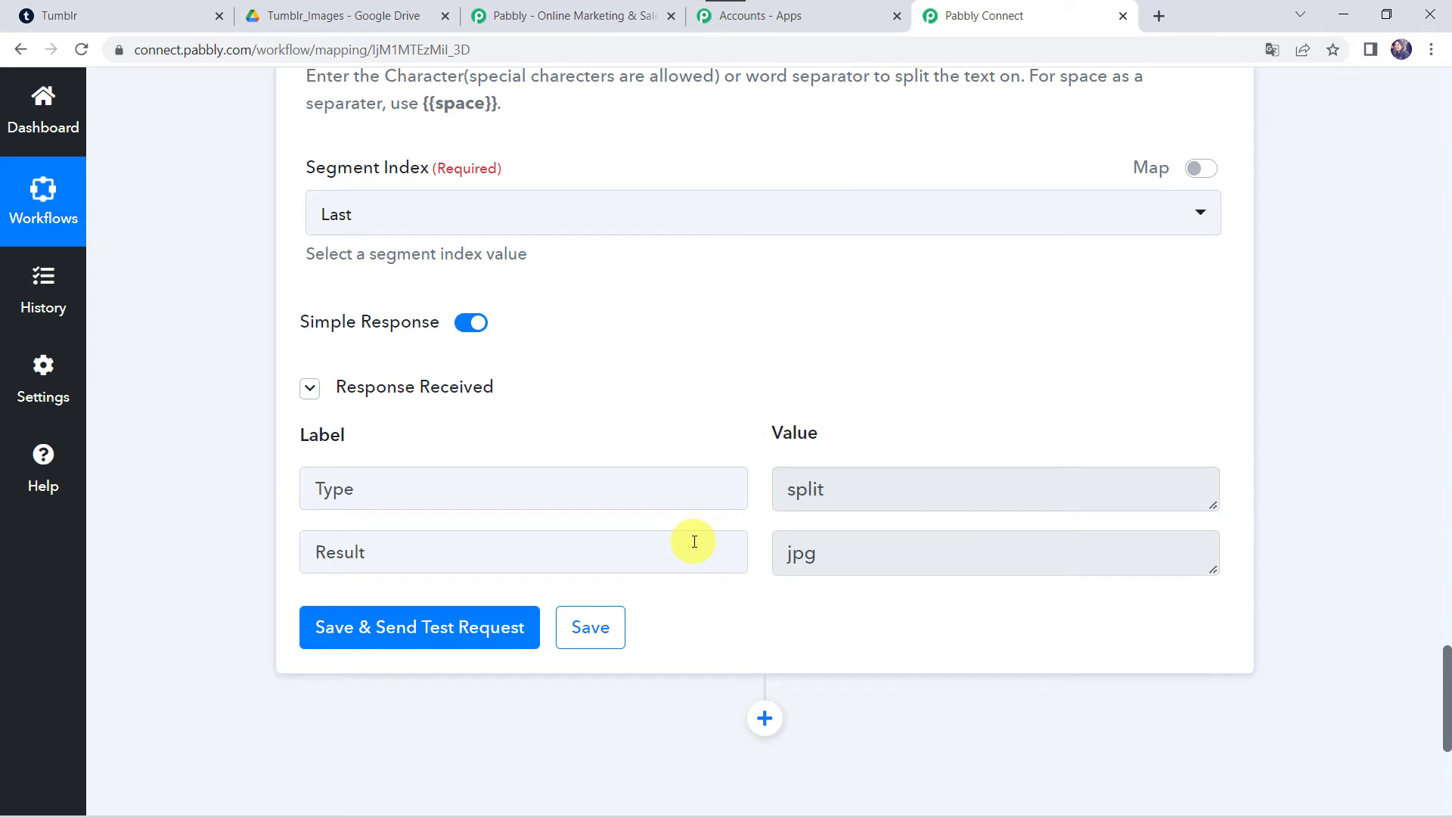
Step: Add another action step using Google Drive with the Upload a File action event
{"action": "scroll", "coordinate": [692, 540], "scroll_direction": "down", "scroll_amount": 5}
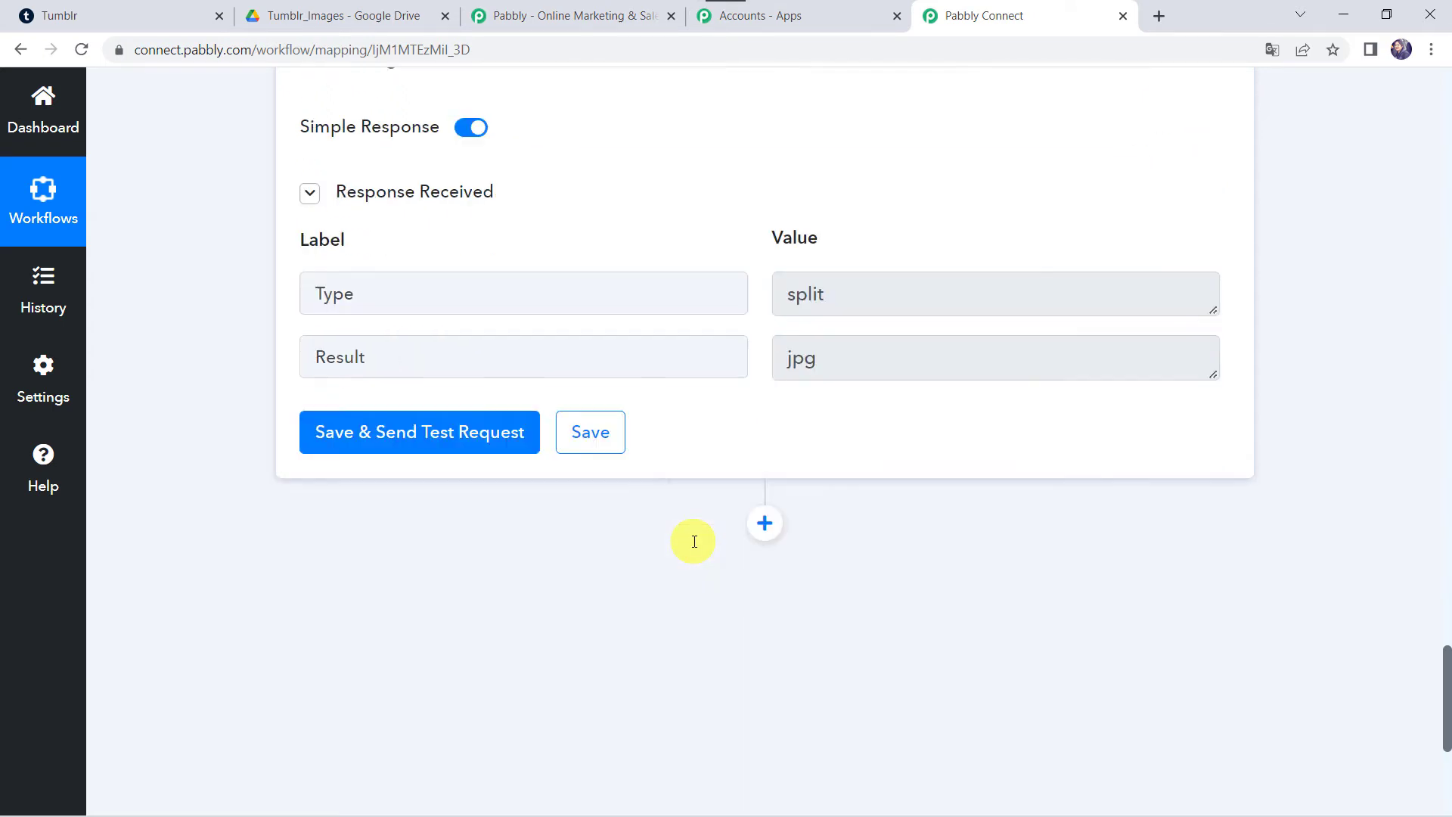
{"action": "left_click", "coordinate": [768, 299]}
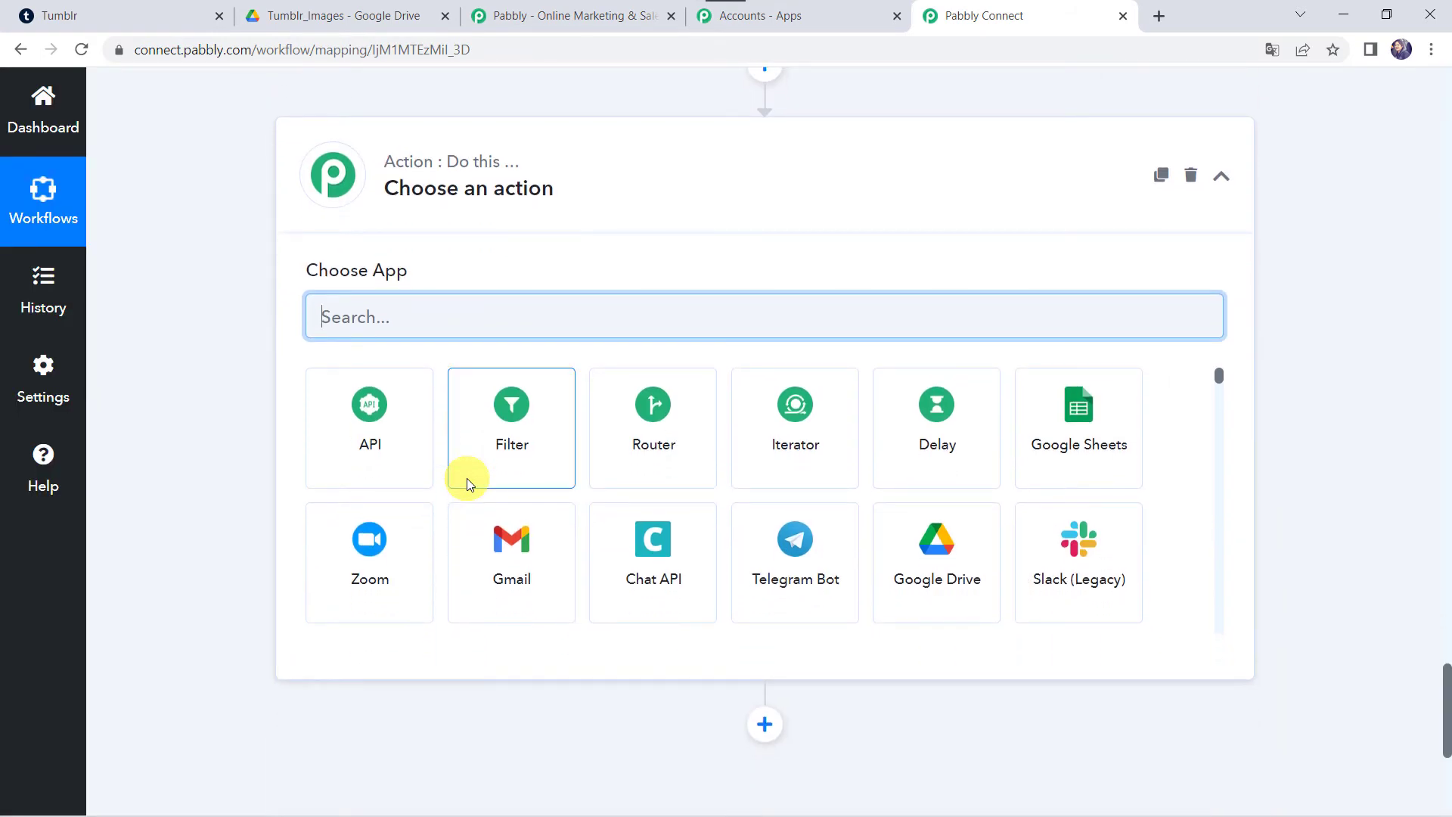
{"action": "type", "text": "G"}
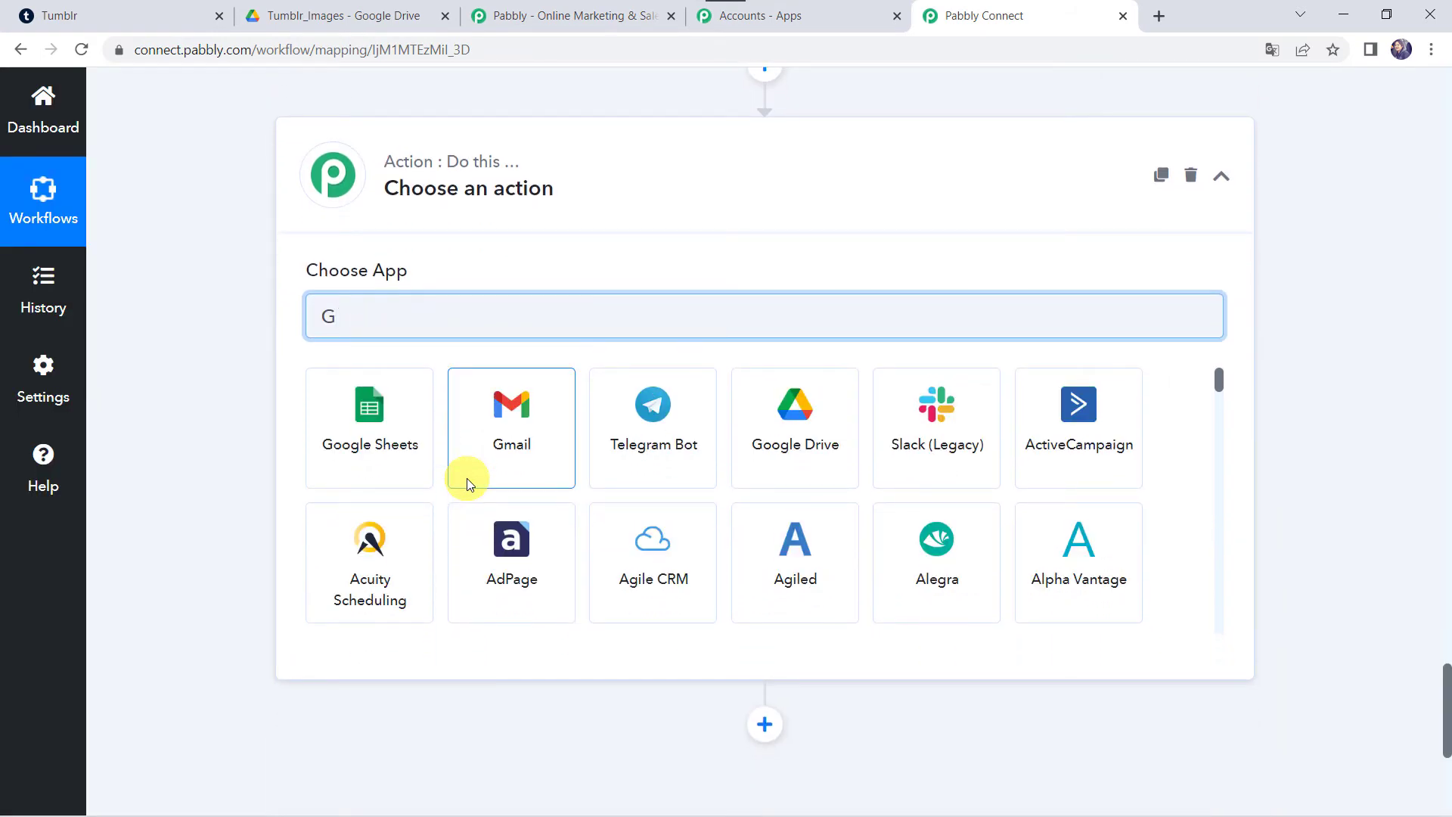
{"action": "left_click", "coordinate": [773, 452]}
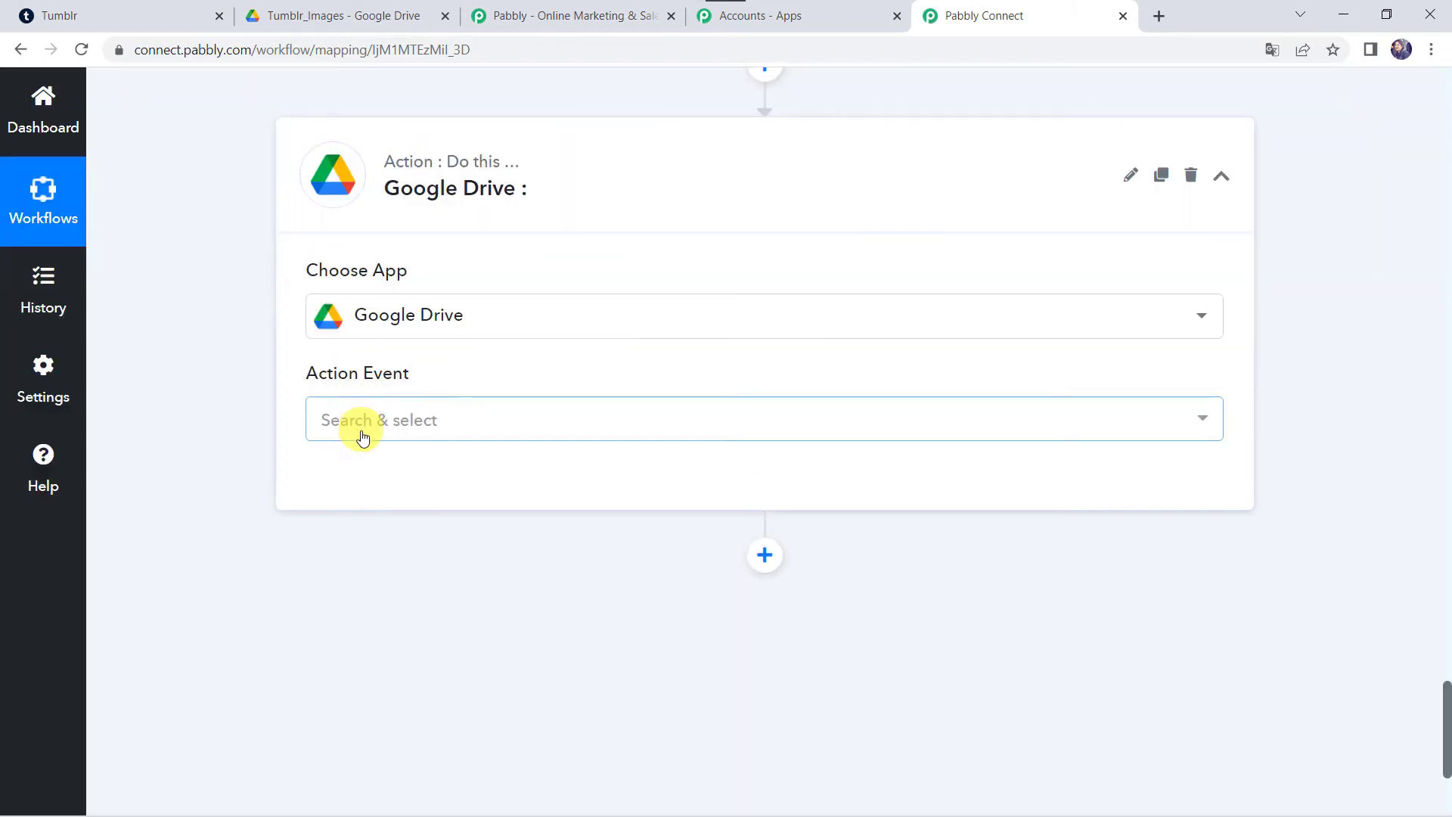
{"action": "left_click", "coordinate": [362, 435]}
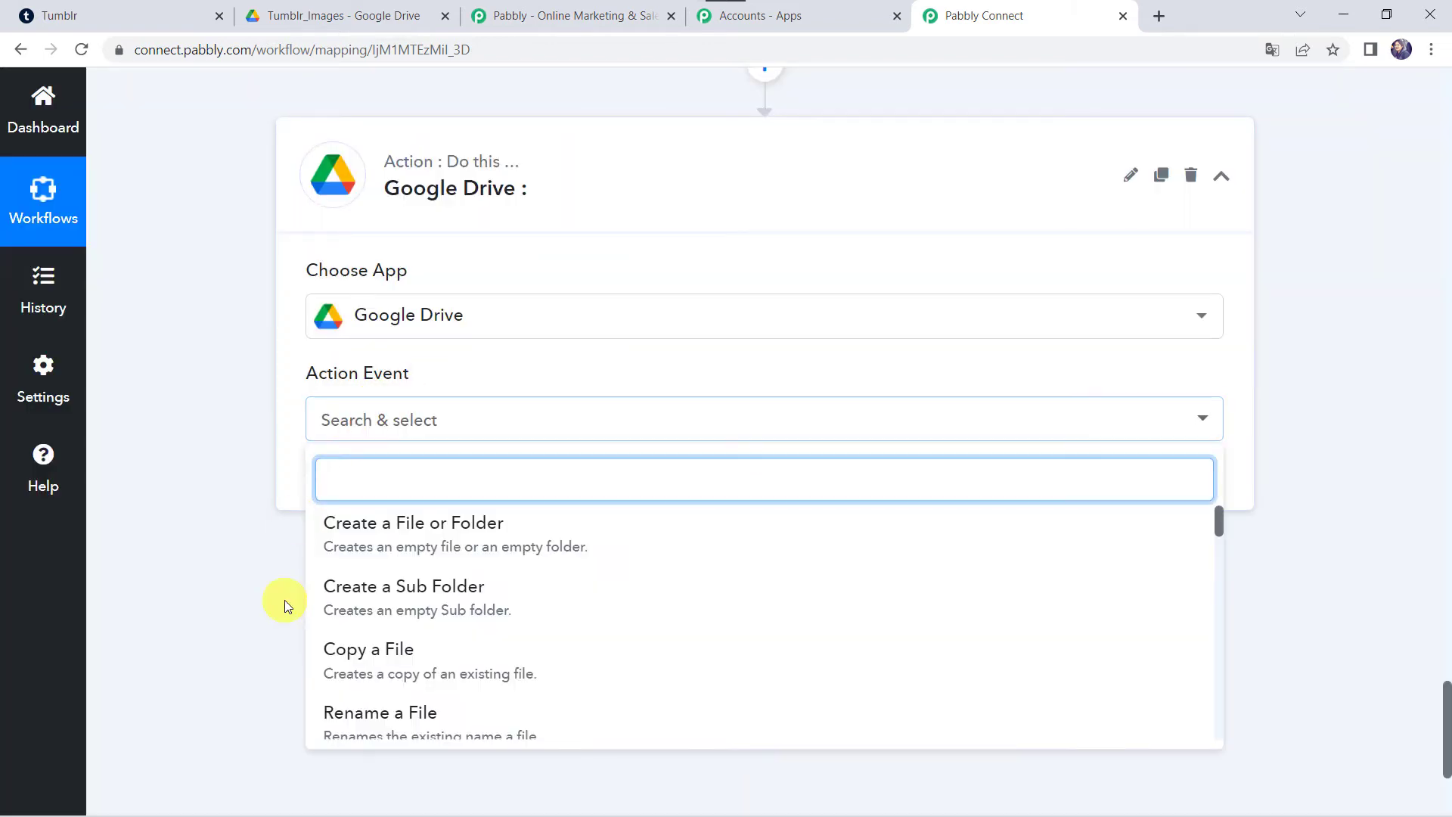
{"action": "type", "text": "up"}
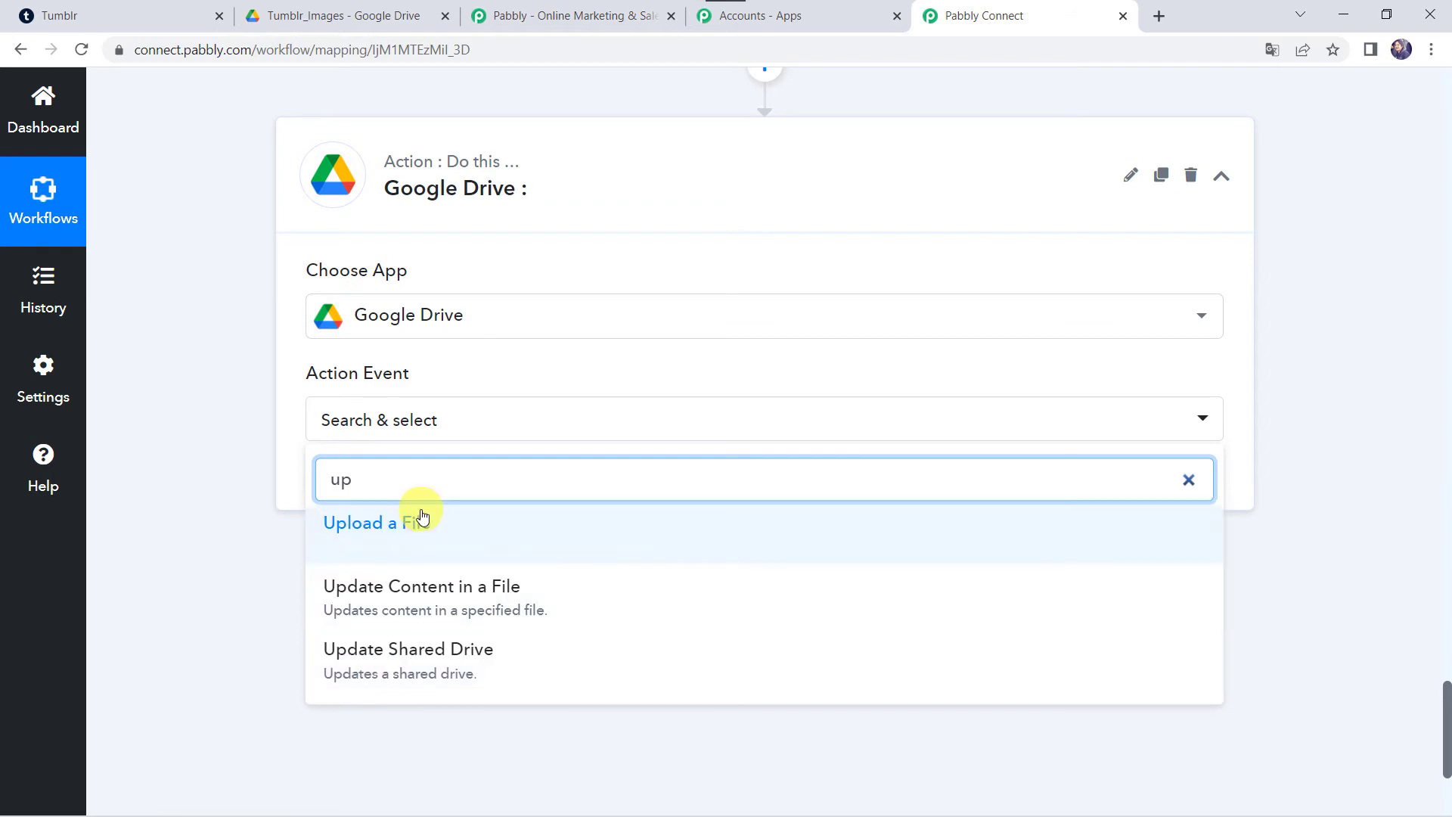
{"action": "left_click", "coordinate": [408, 530]}
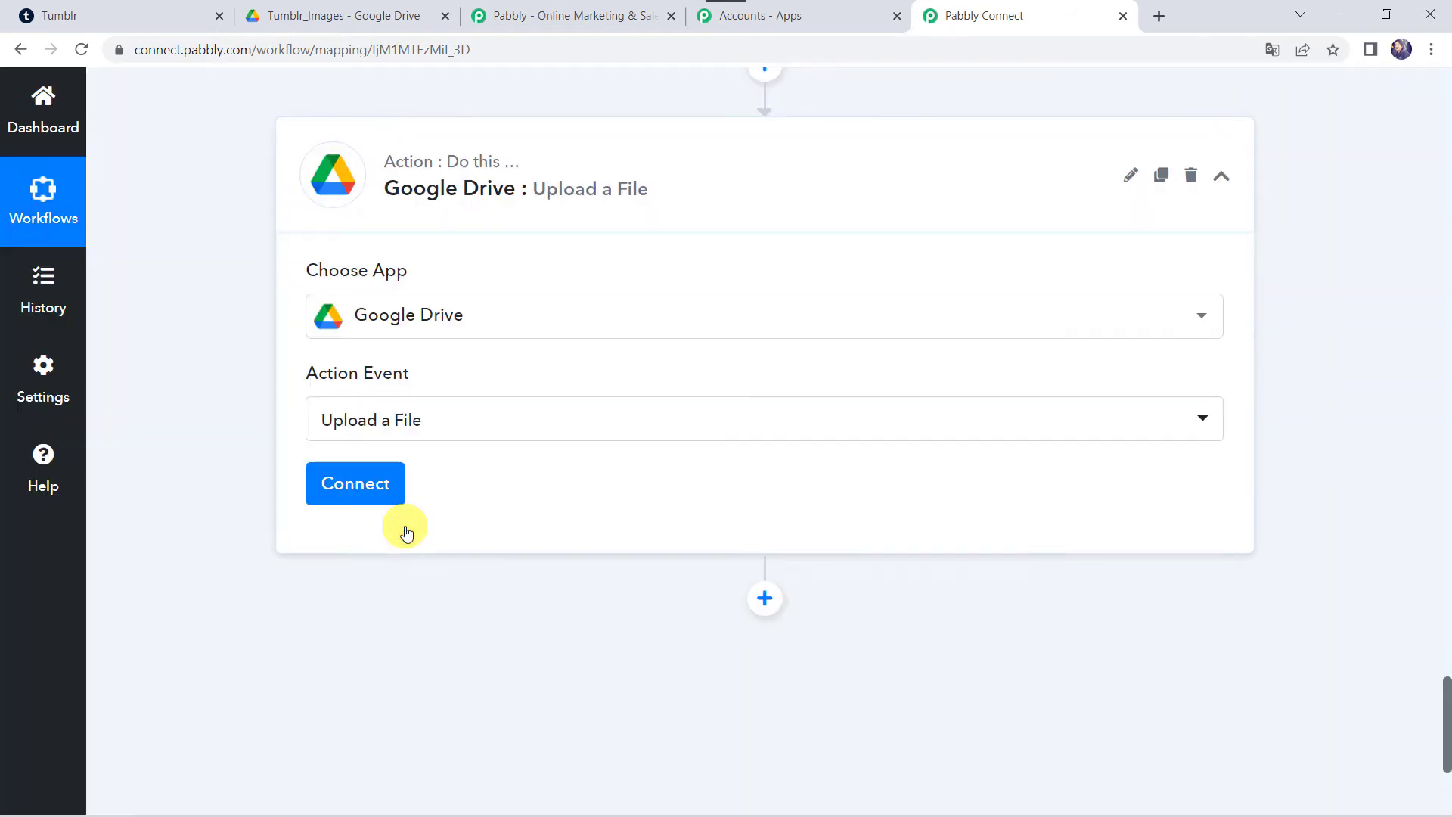
Step: Connect the upload step through a new Google Drive connection, choosing the Google account and granting Pabbly Connect Drive access
{"action": "left_click", "coordinate": [369, 492]}
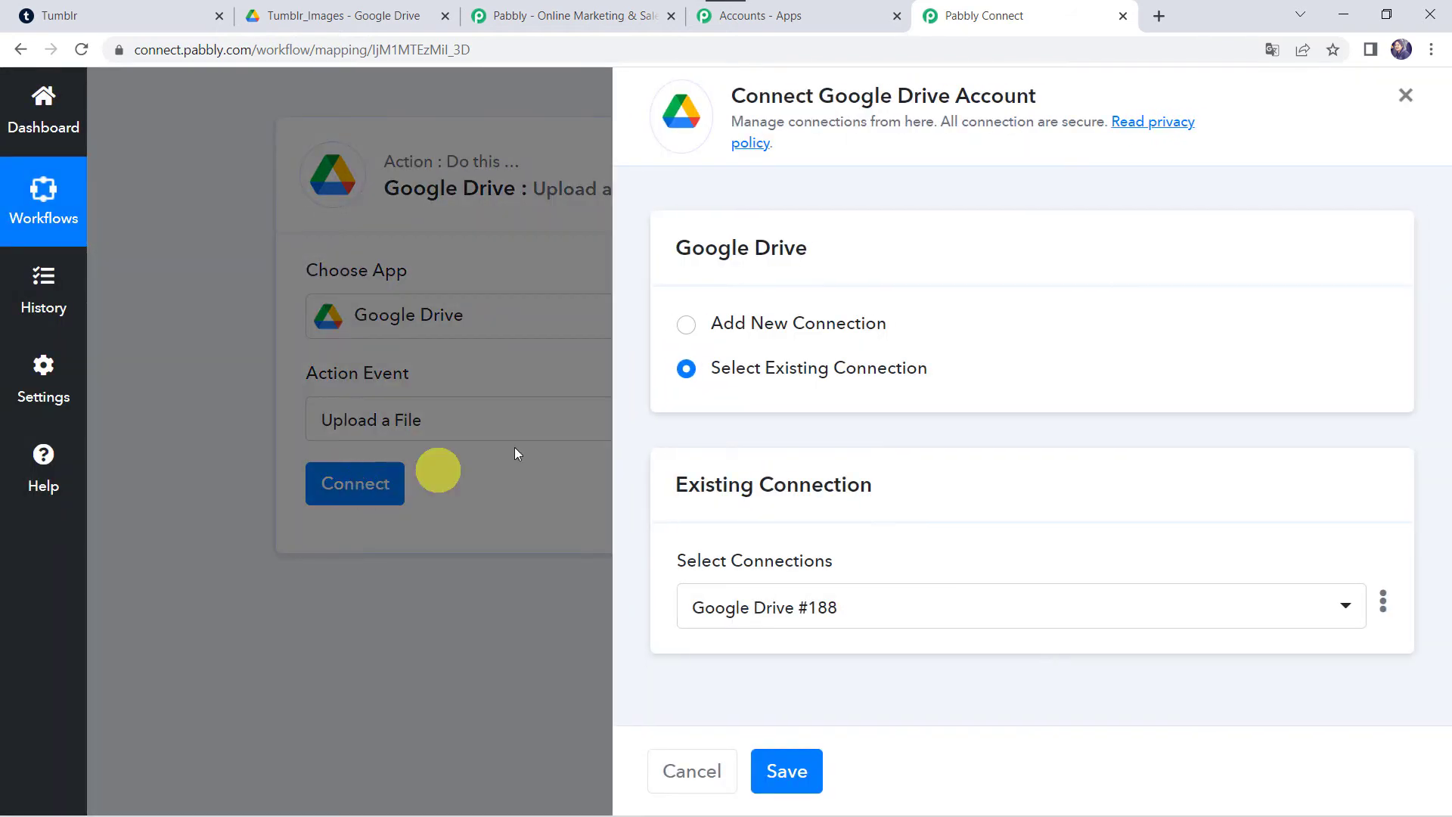
{"action": "left_click", "coordinate": [778, 314]}
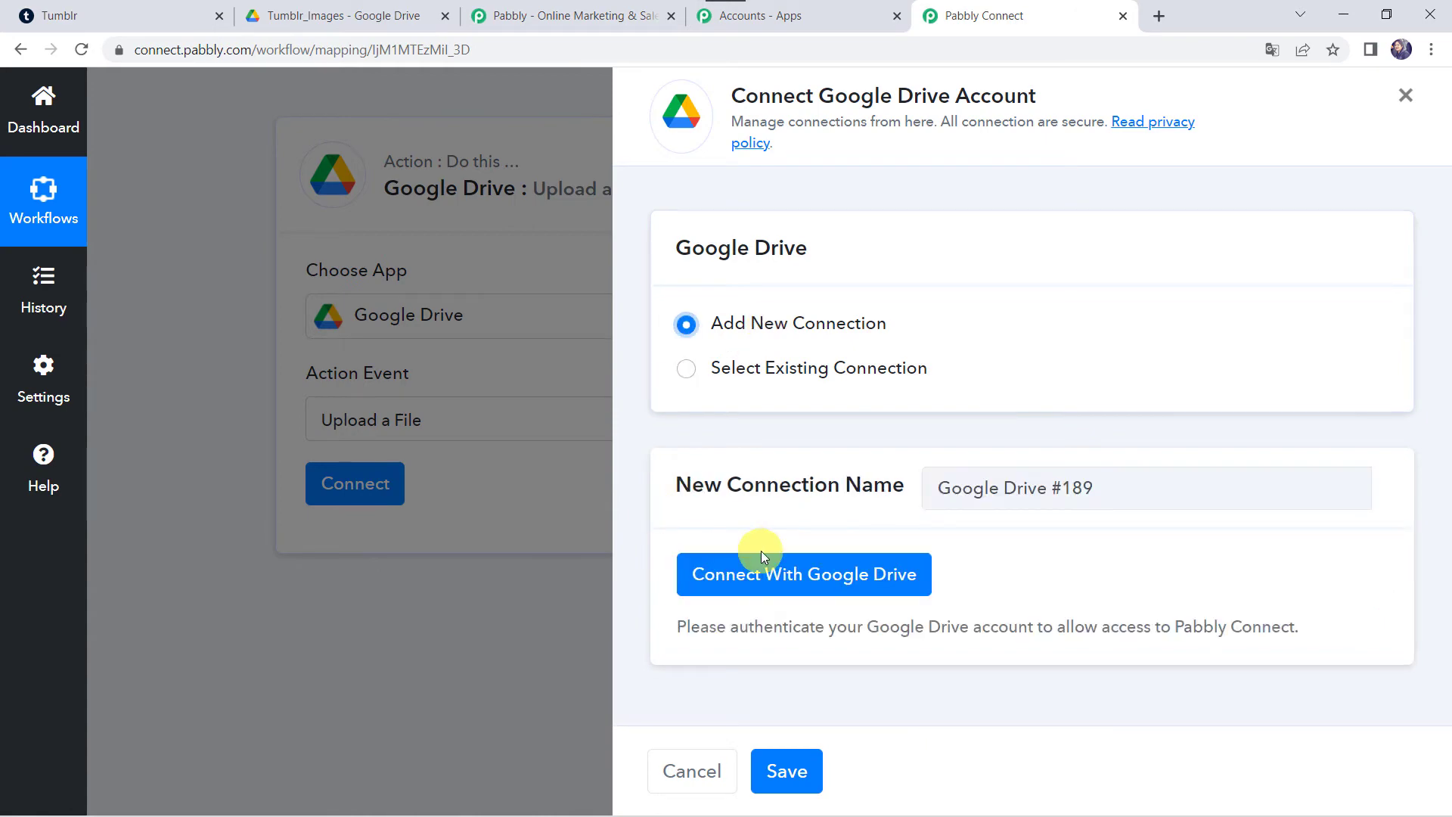
{"action": "left_click", "coordinate": [807, 580]}
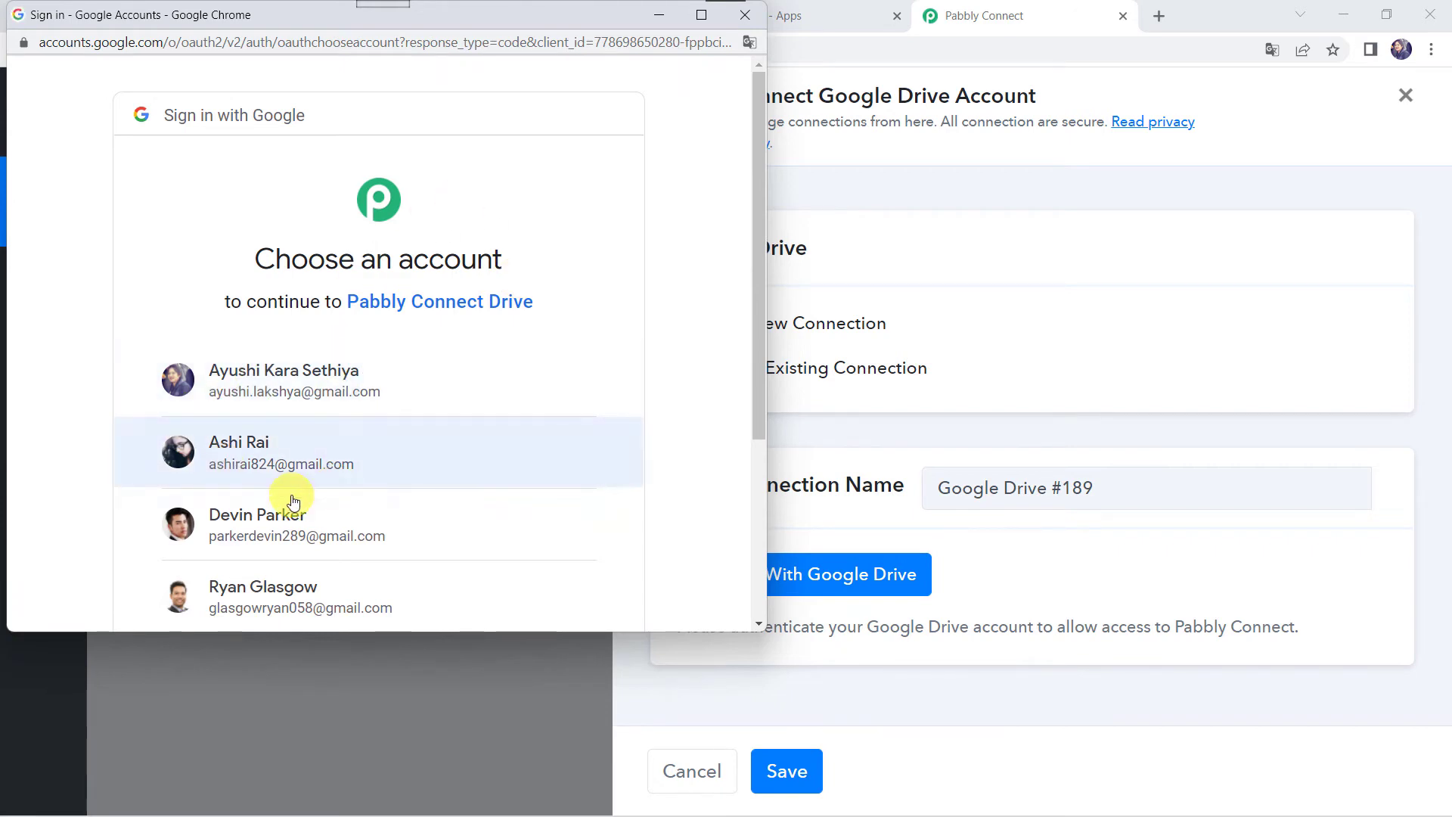
{"action": "left_click", "coordinate": [248, 534]}
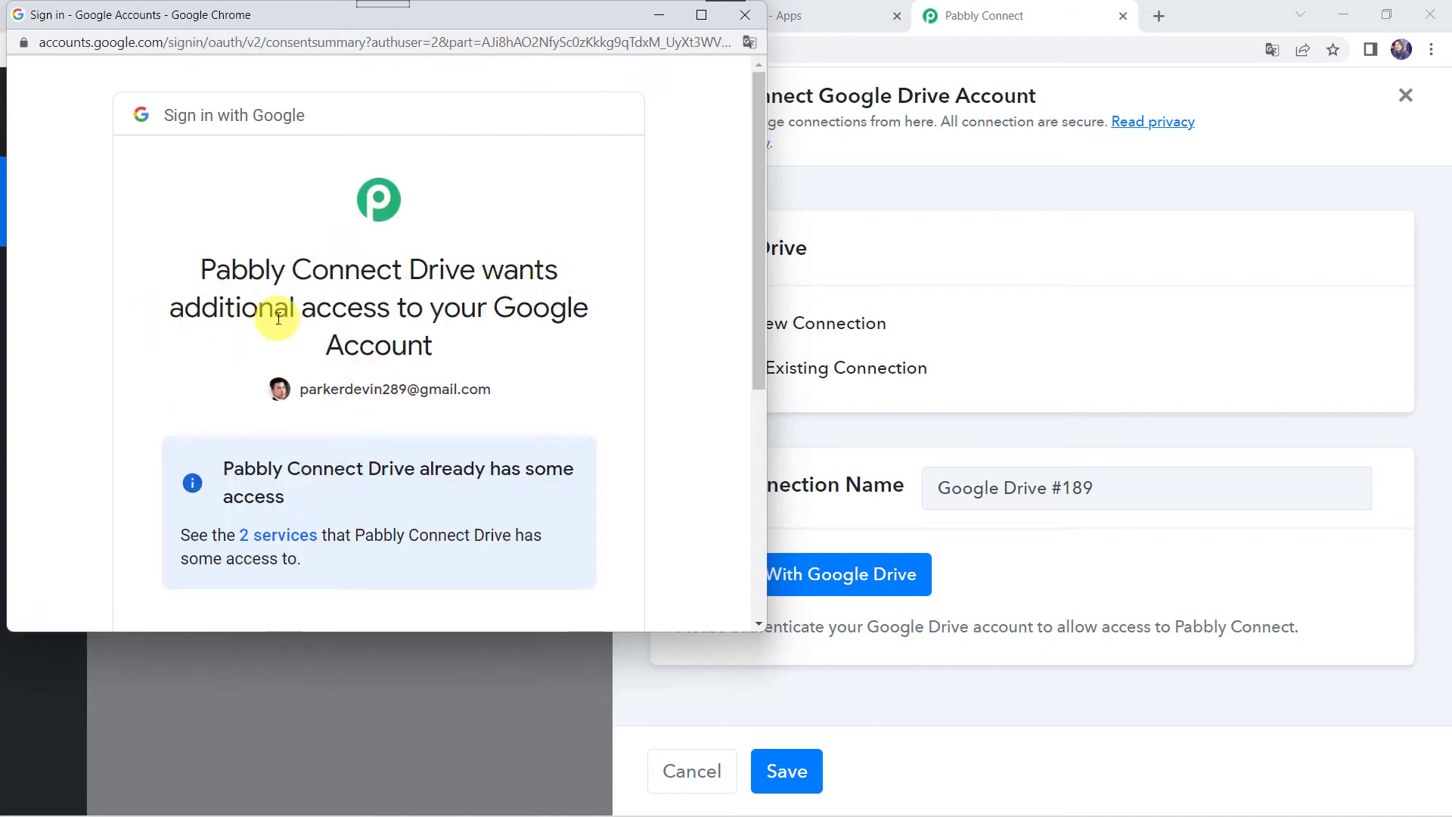
{"action": "scroll", "coordinate": [412, 360], "scroll_direction": "down", "scroll_amount": 5}
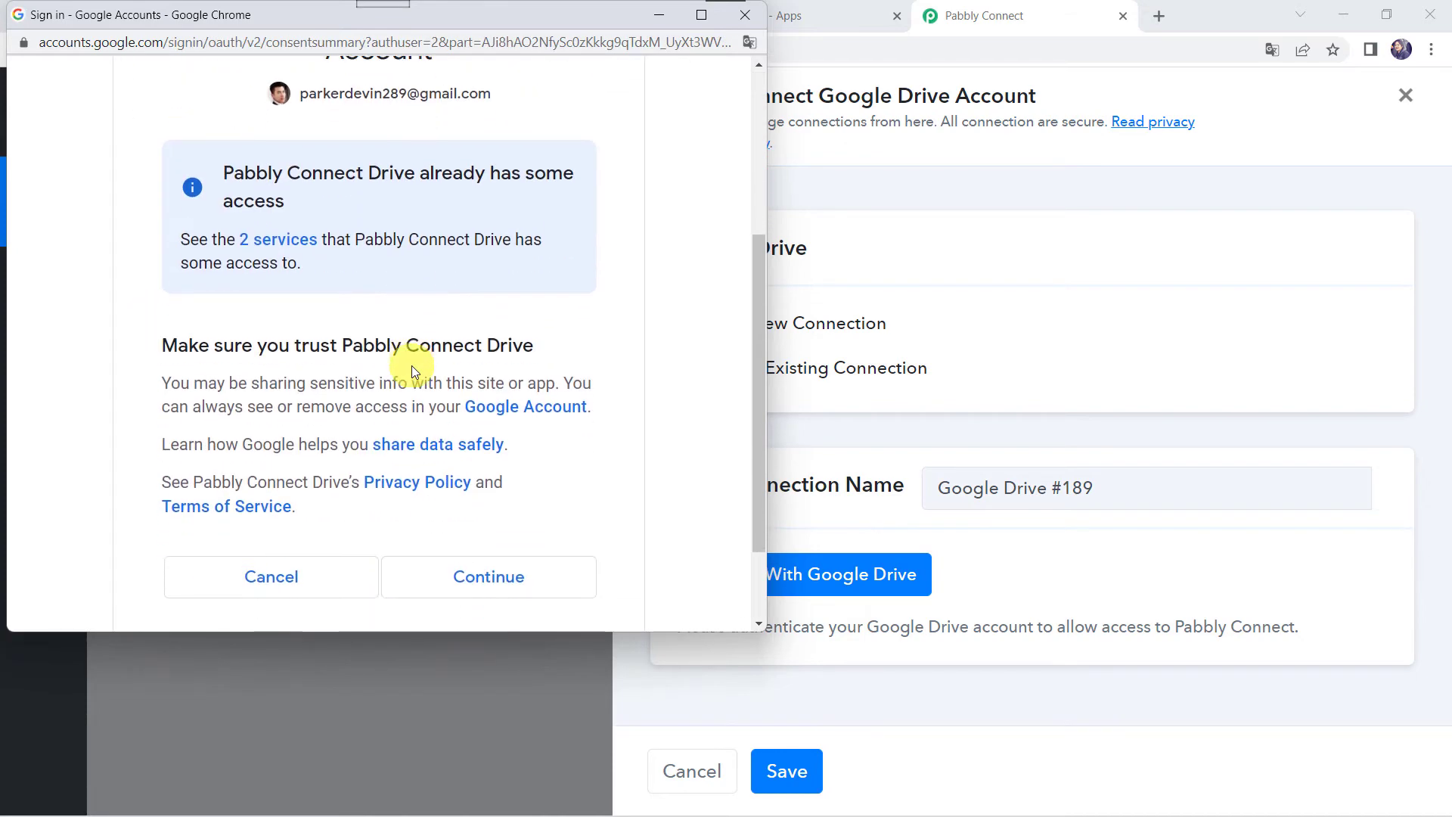
{"action": "left_click", "coordinate": [512, 521]}
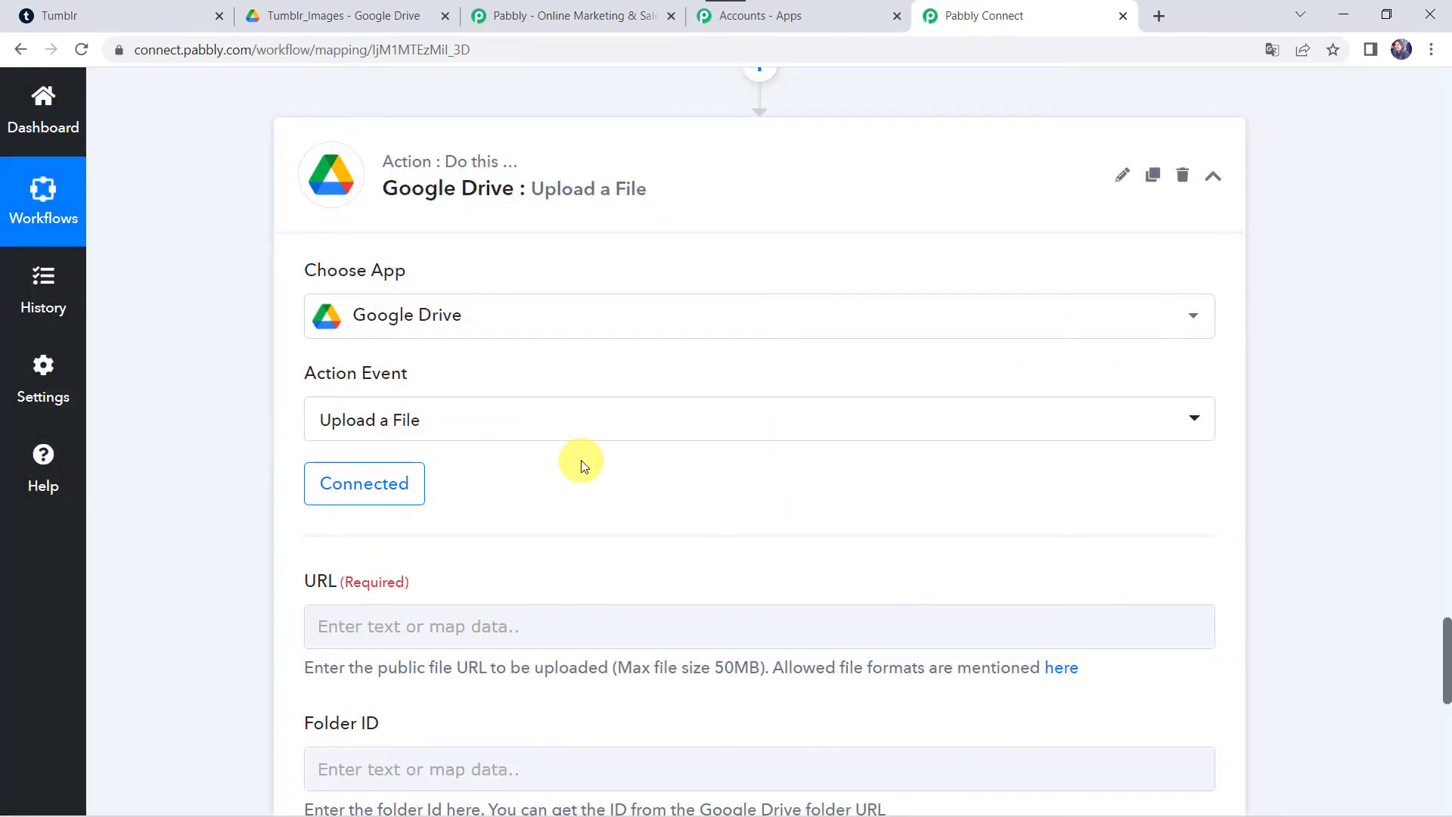
Step: Map the Result 0 value from the Text (Basic Formatting) step into the upload step's URL field
{"action": "scroll", "coordinate": [583, 464], "scroll_direction": "down", "scroll_amount": 3}
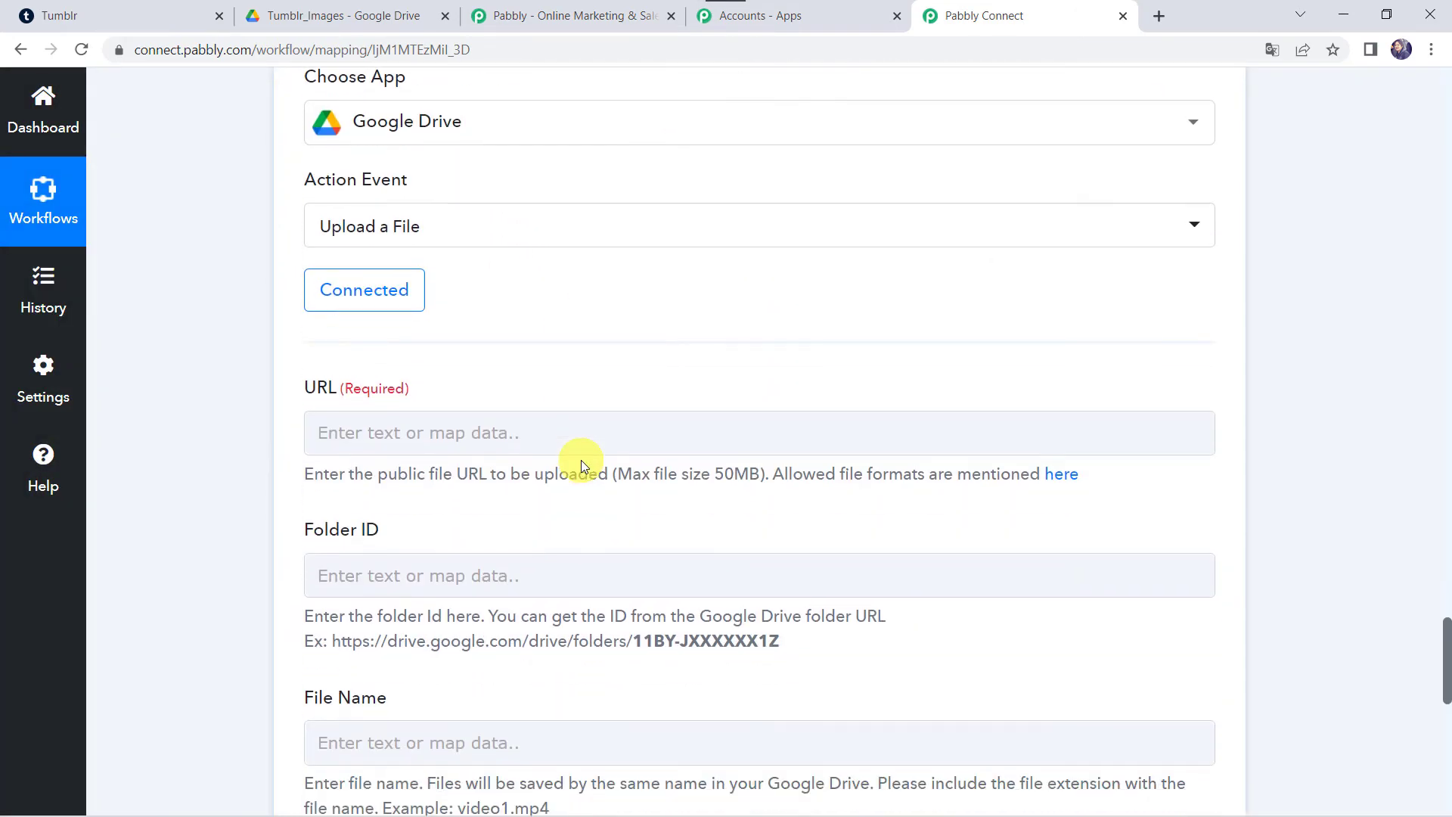
{"action": "left_click", "coordinate": [350, 431]}
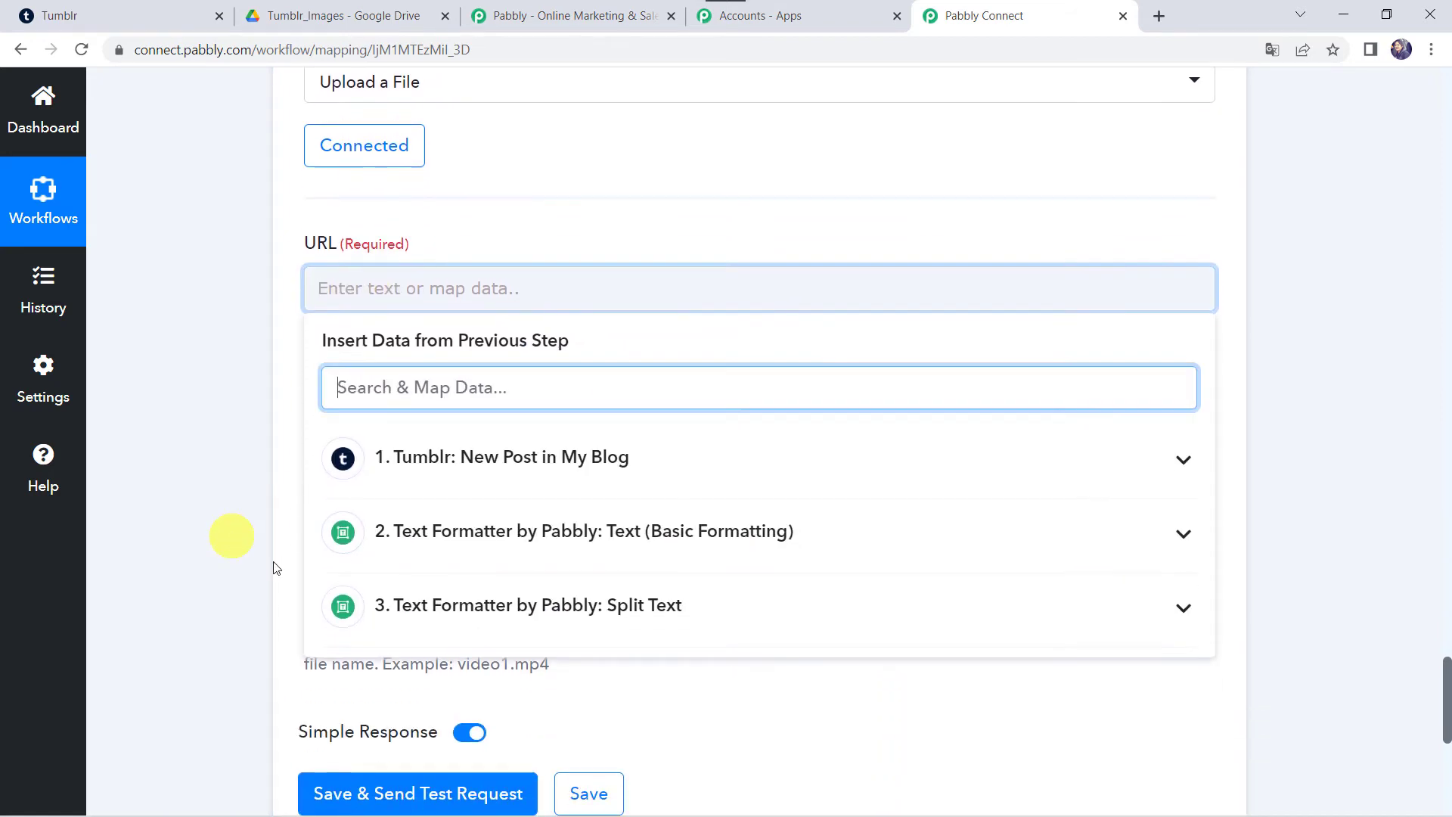
{"action": "left_click", "coordinate": [424, 543]}
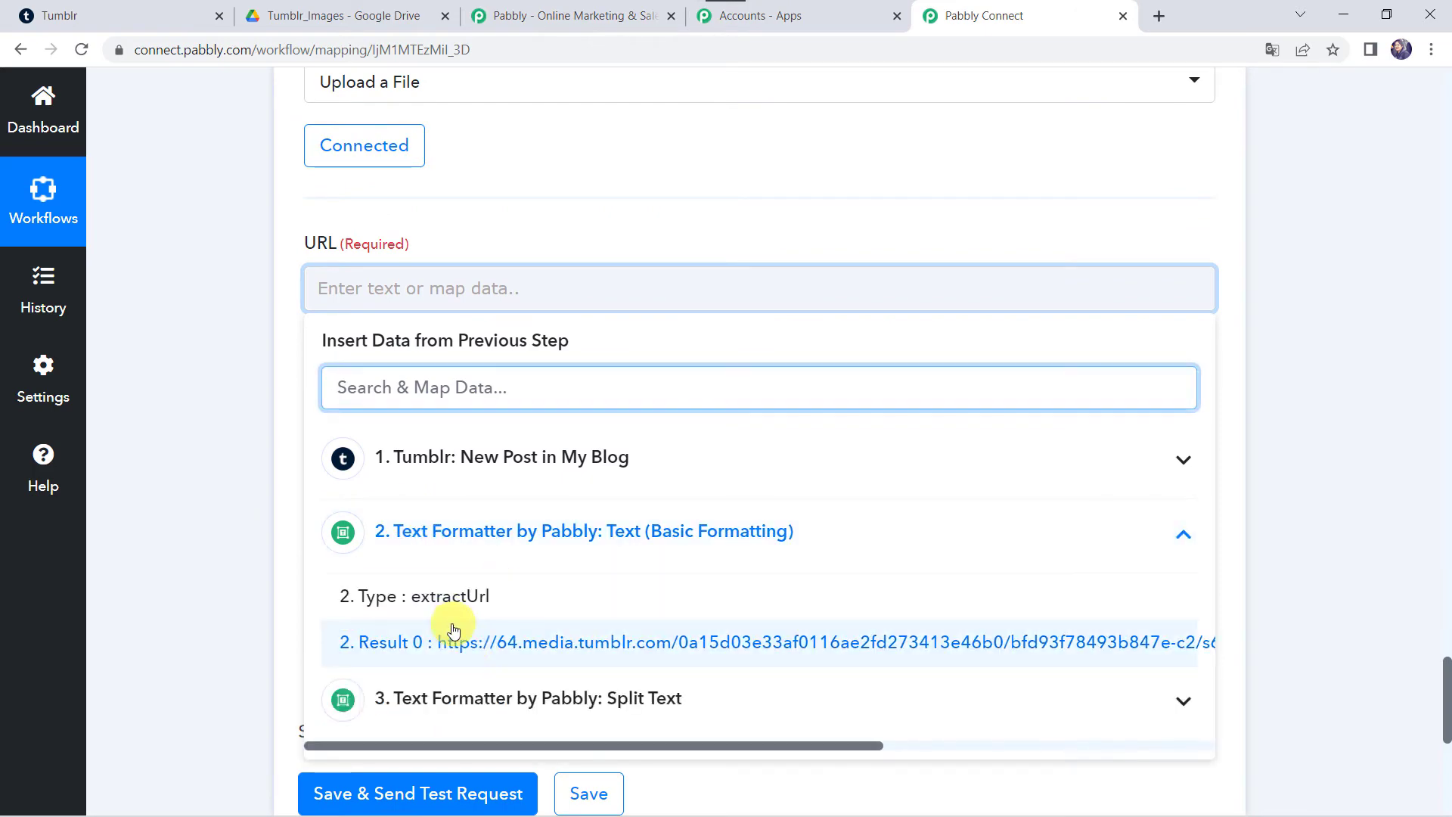
{"action": "left_click", "coordinate": [472, 645]}
{"action": "left_click", "coordinate": [179, 438]}
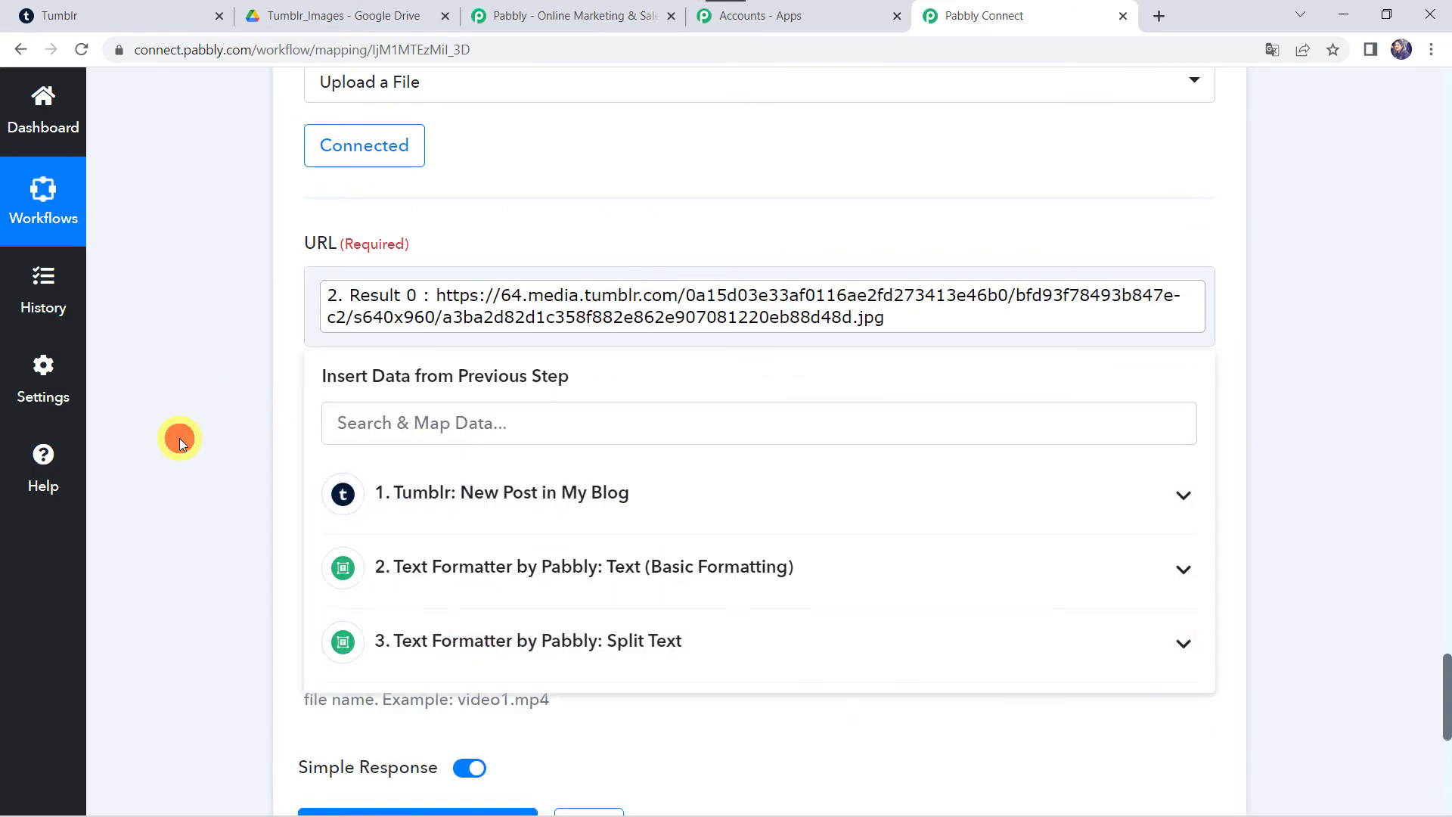
Step: Copy the Tumblr_Images folder's ID from its Google Drive web address and paste it into the upload step's Folder ID field
{"action": "scroll", "coordinate": [180, 438], "scroll_direction": "down", "scroll_amount": 2}
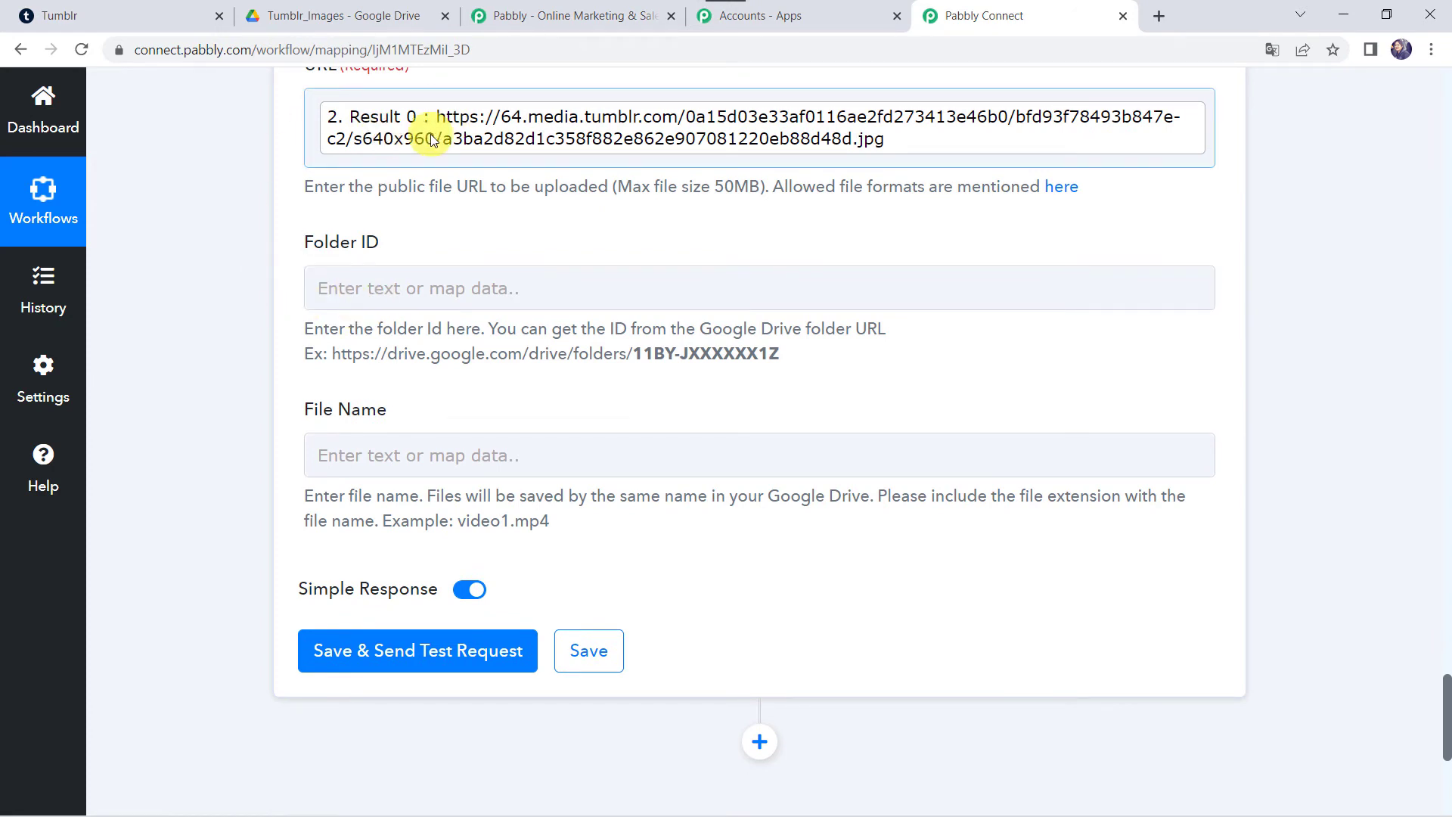
{"action": "left_click", "coordinate": [338, 16]}
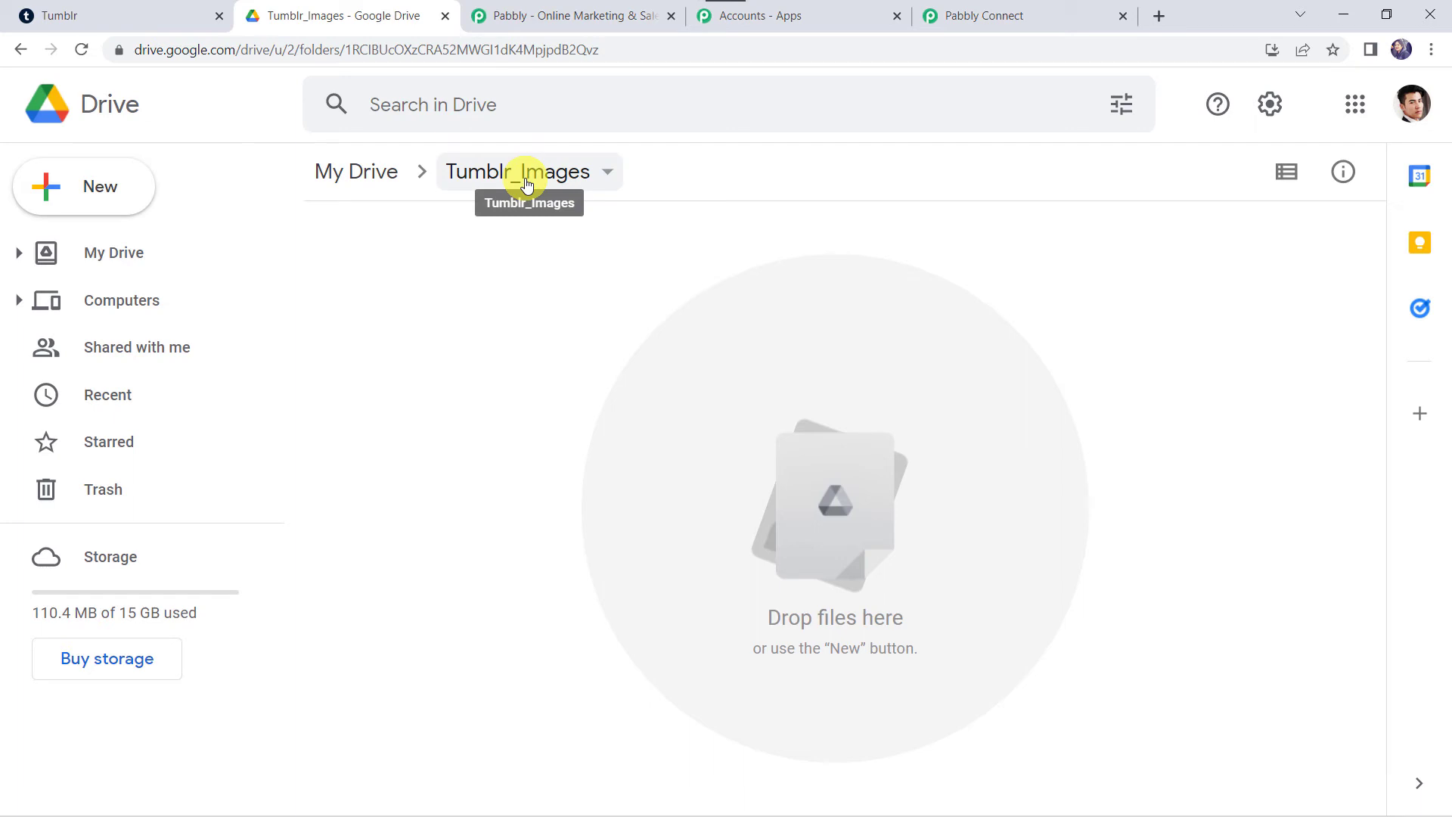
{"action": "left_click", "coordinate": [1014, 23]}
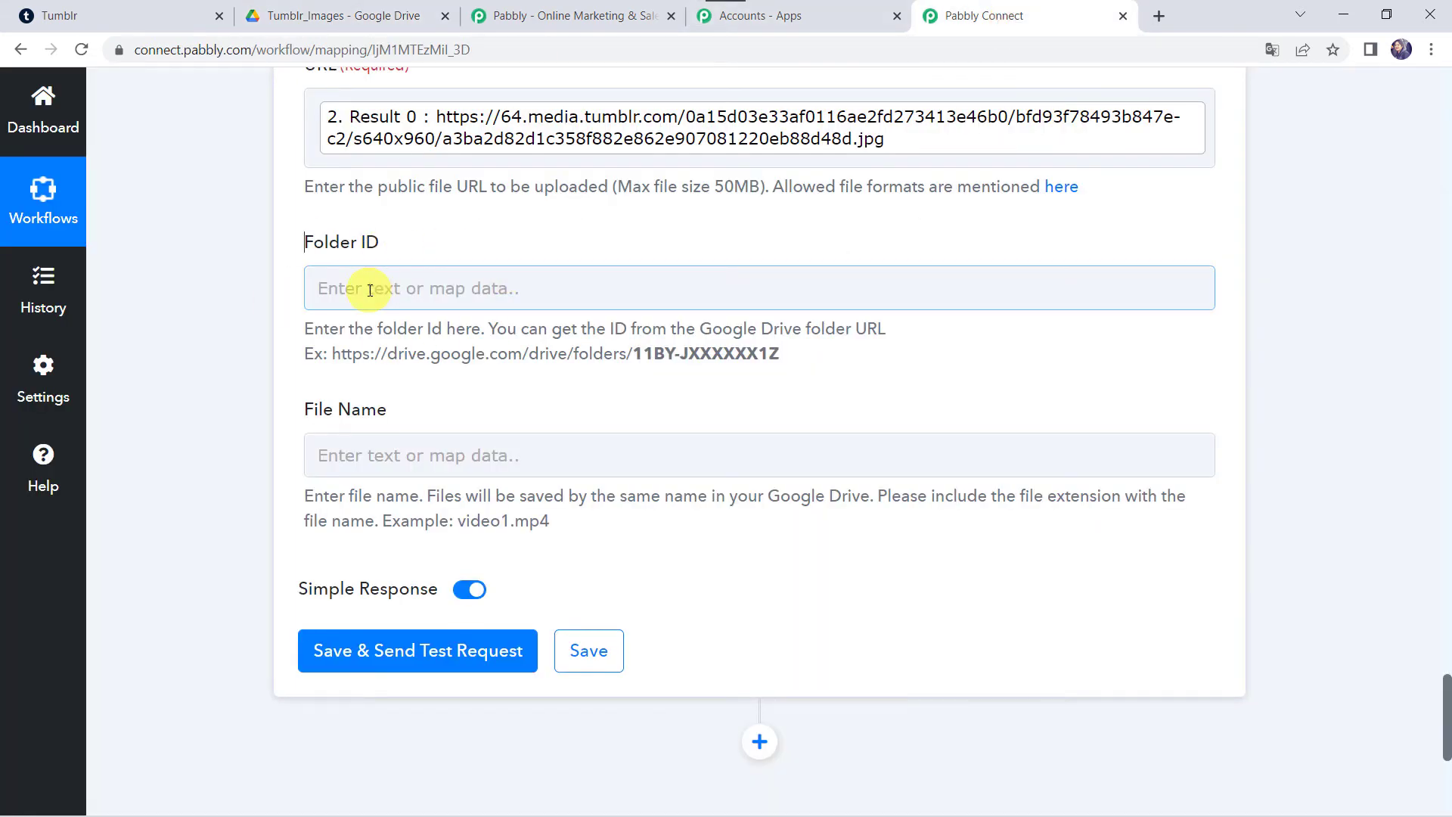
{"action": "left_click", "coordinate": [370, 12]}
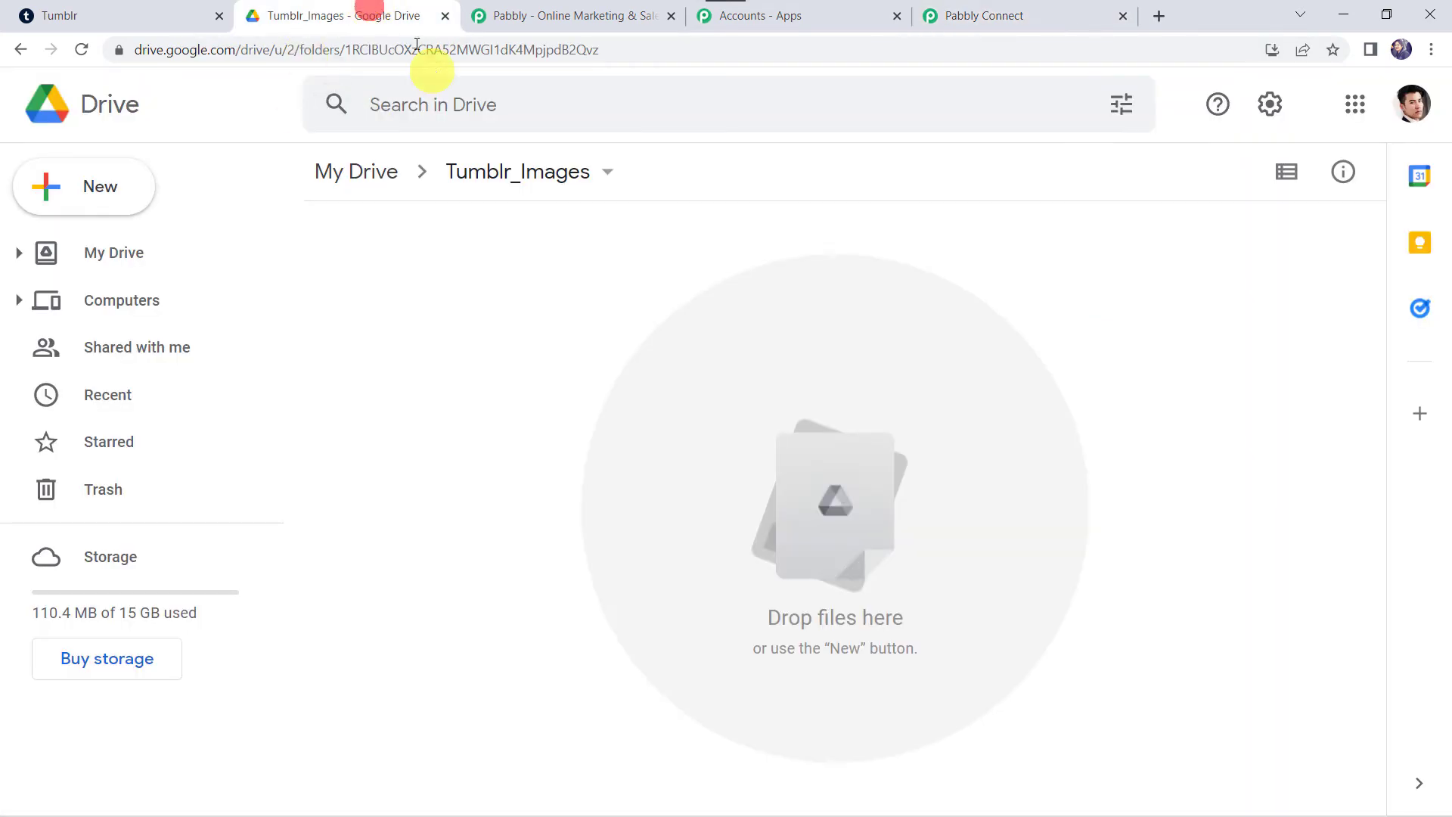
{"action": "left_click", "coordinate": [358, 50]}
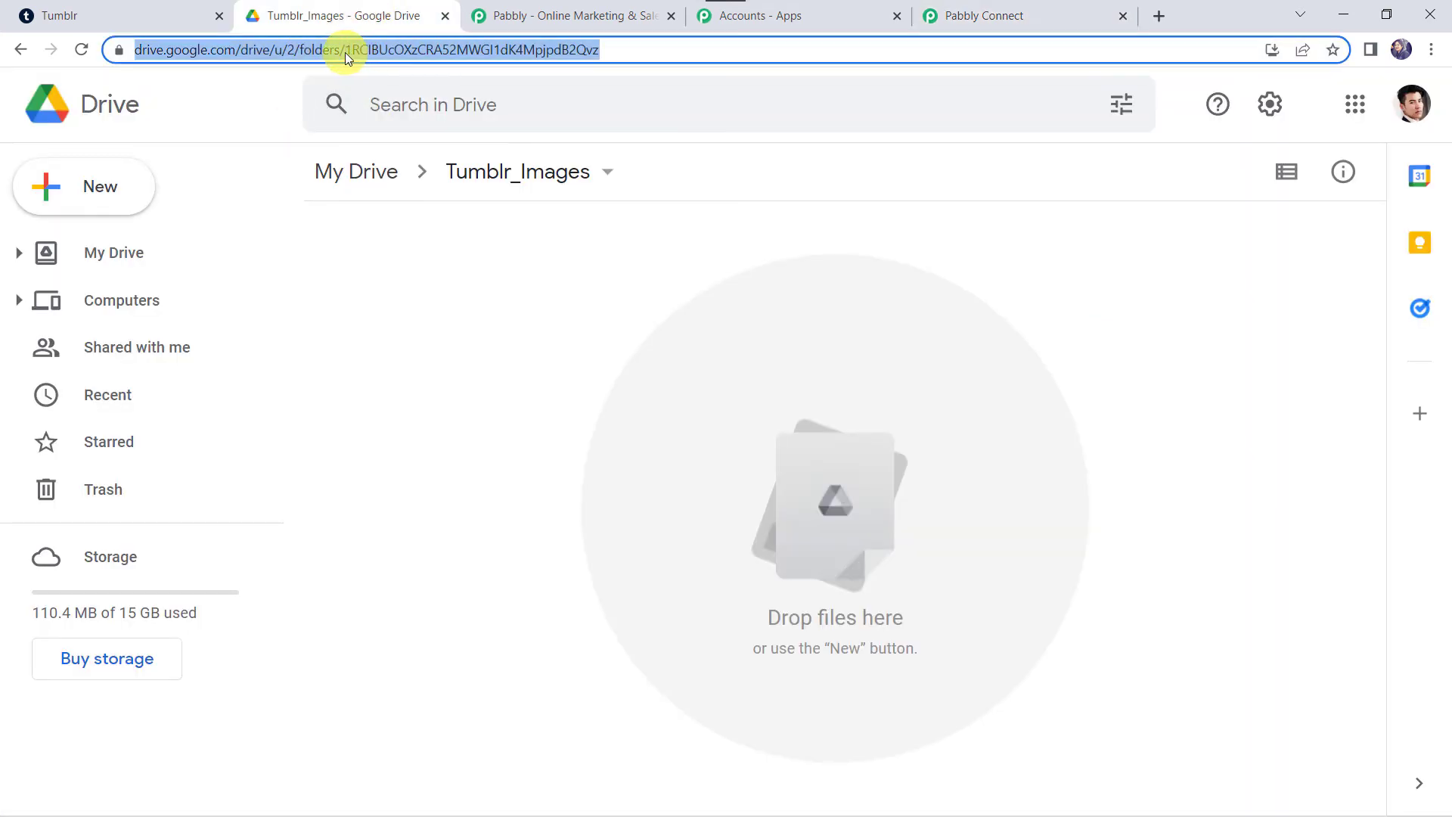
{"action": "left_click", "coordinate": [345, 52]}
{"action": "left_click", "coordinate": [391, 52]}
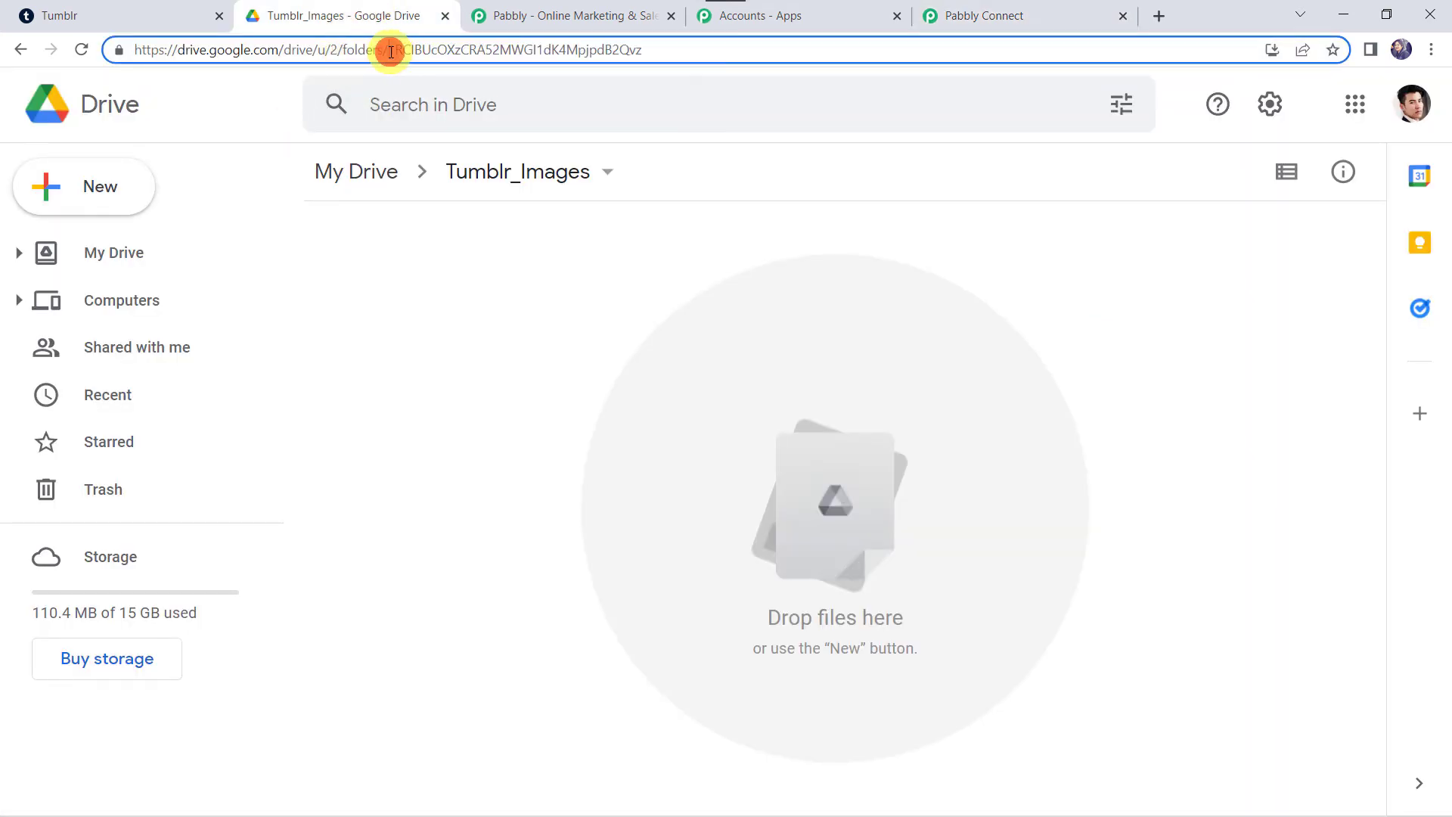
{"action": "left_click_drag", "start_coordinate": [390, 52], "coordinate": [658, 78]}
{"action": "key", "text": "ctrl+c"}
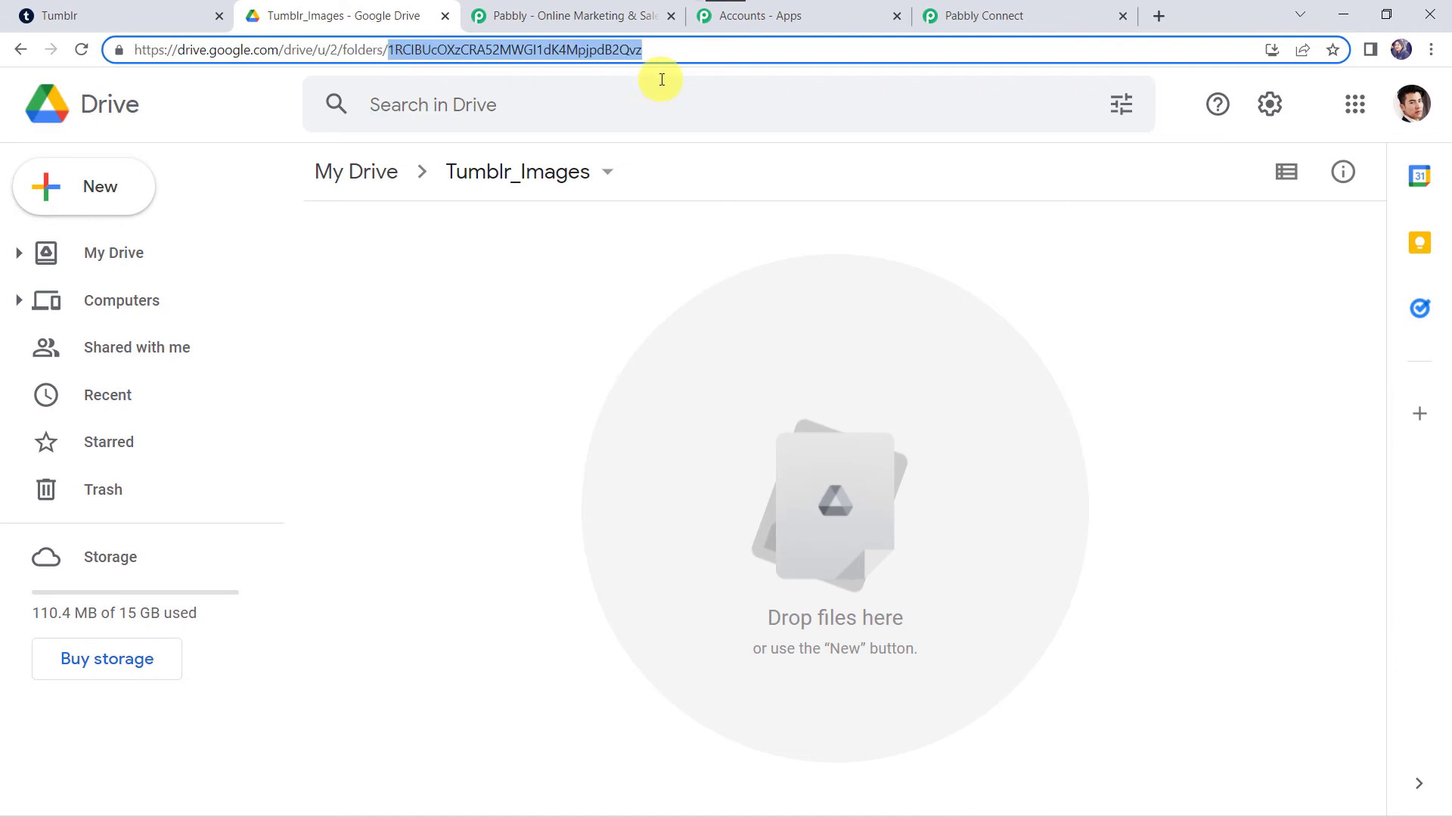
{"action": "left_click", "coordinate": [1055, 14]}
{"action": "left_click", "coordinate": [501, 278]}
{"action": "key", "text": "ctrl+v"}
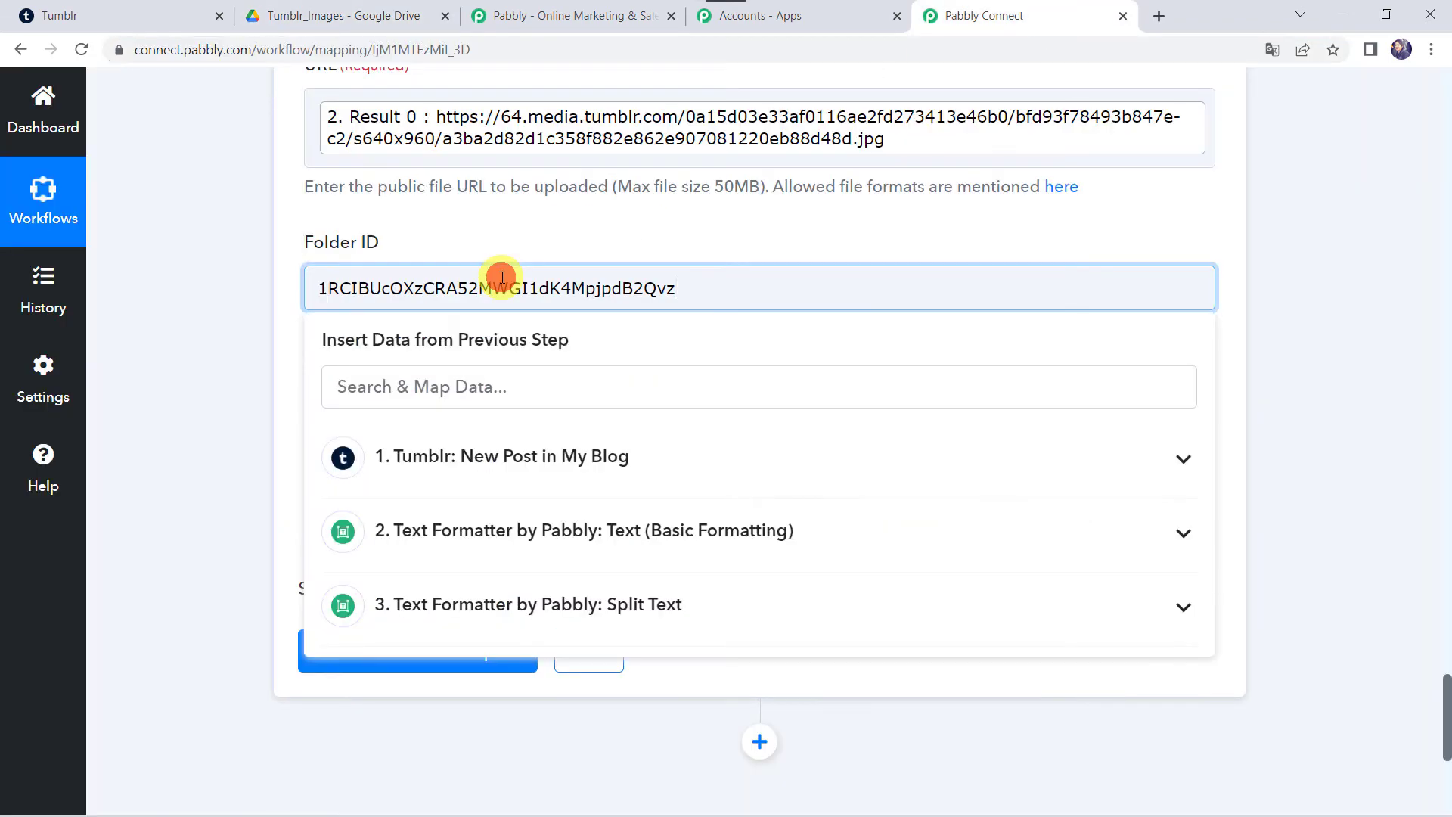
Step: Map the Summary value from the Tumblr New Post in My Blog step into the upload step's File Name field
{"action": "left_click", "coordinate": [224, 308]}
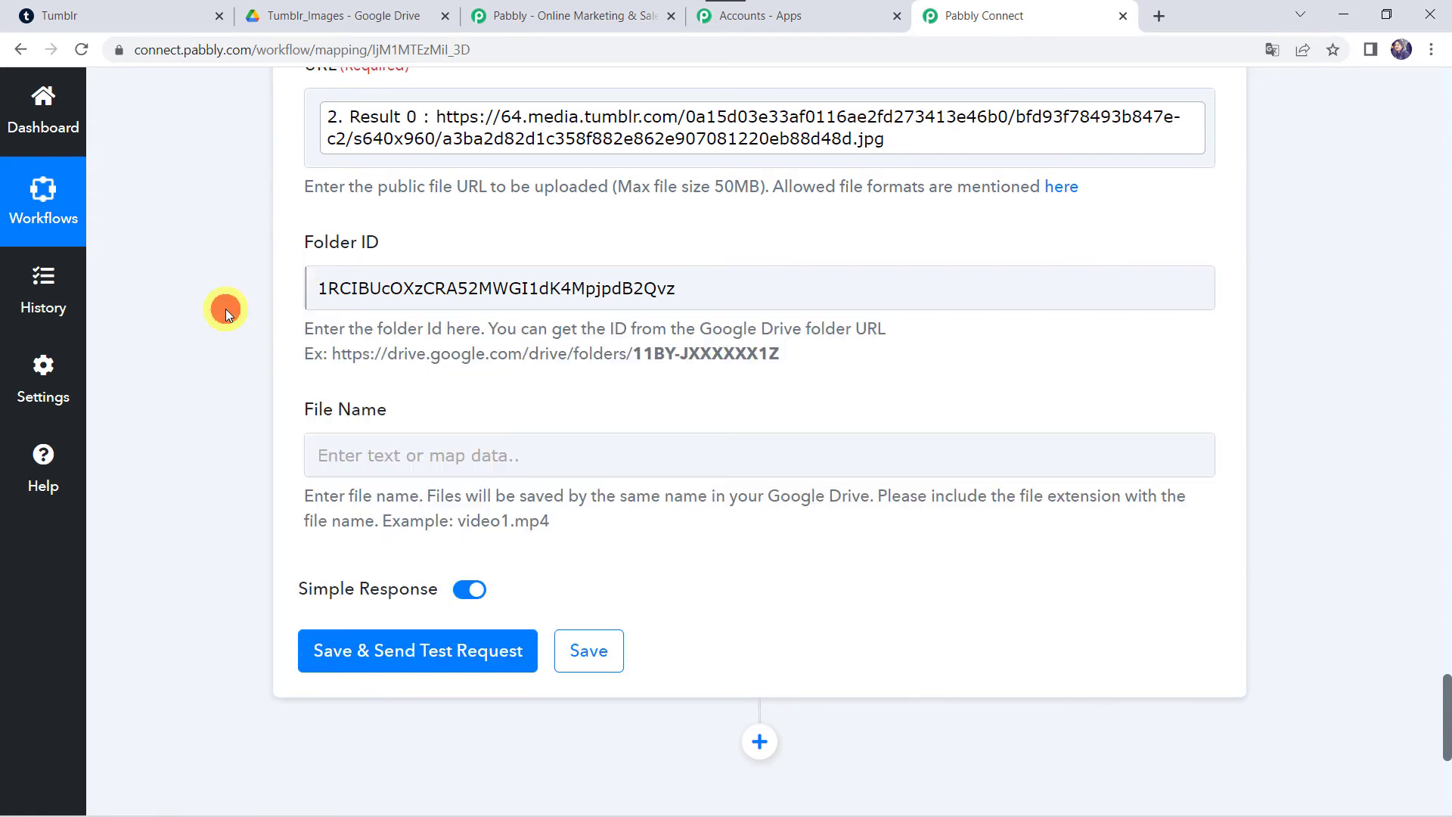
{"action": "left_click", "coordinate": [340, 447]}
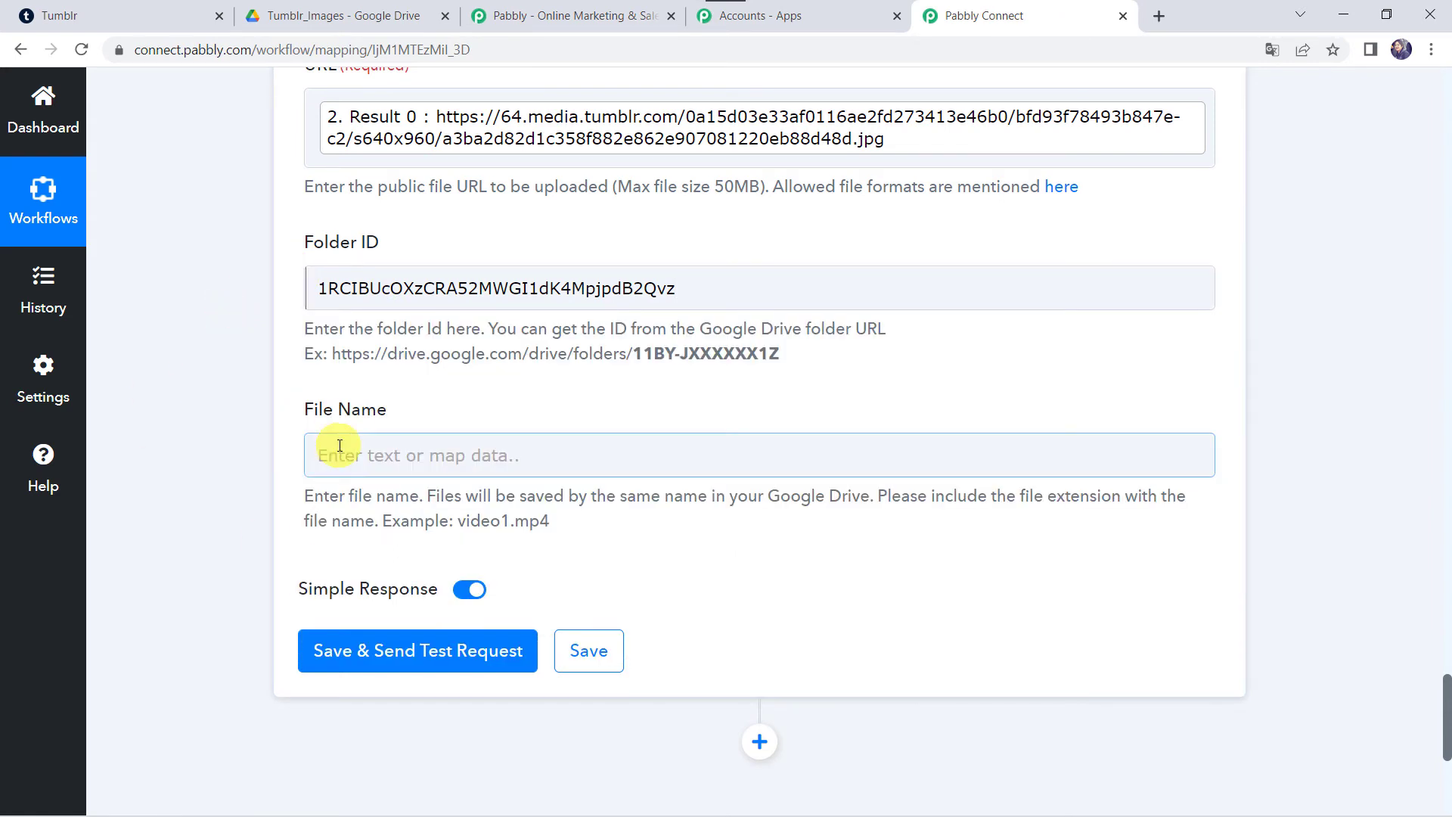
{"action": "left_click", "coordinate": [379, 454]}
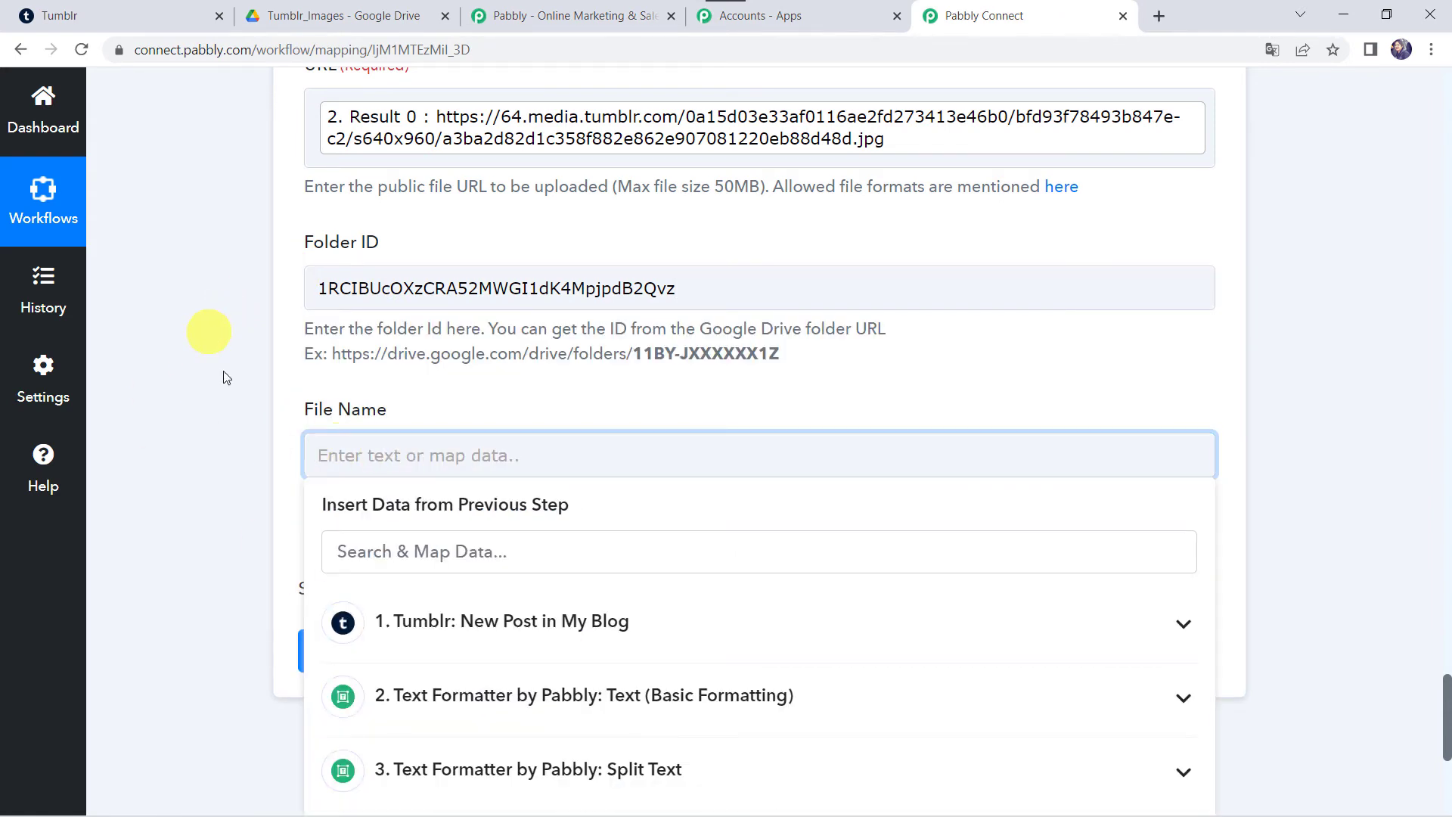
{"action": "left_click", "coordinate": [408, 634]}
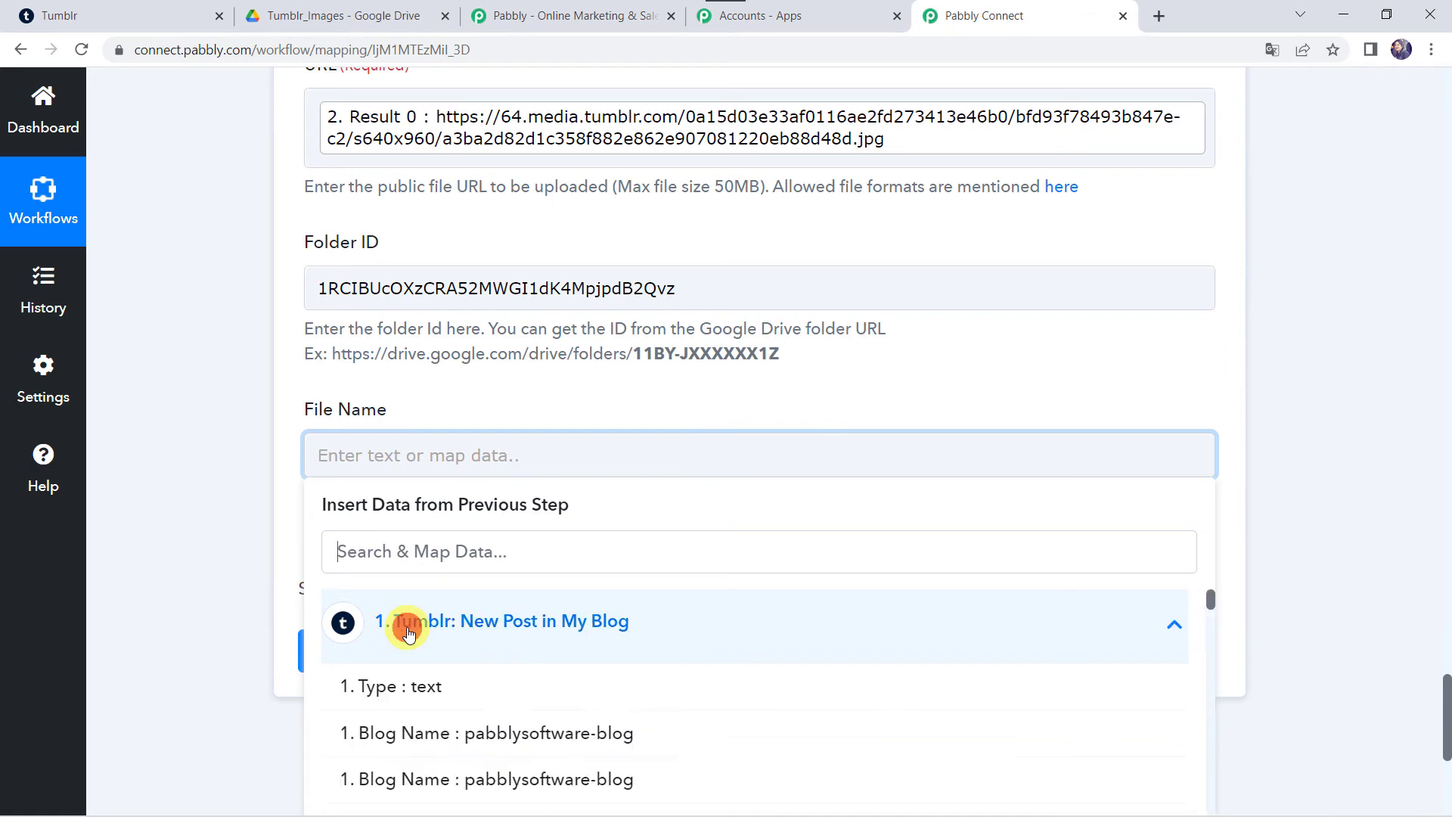
{"action": "type", "text": "Dre"}
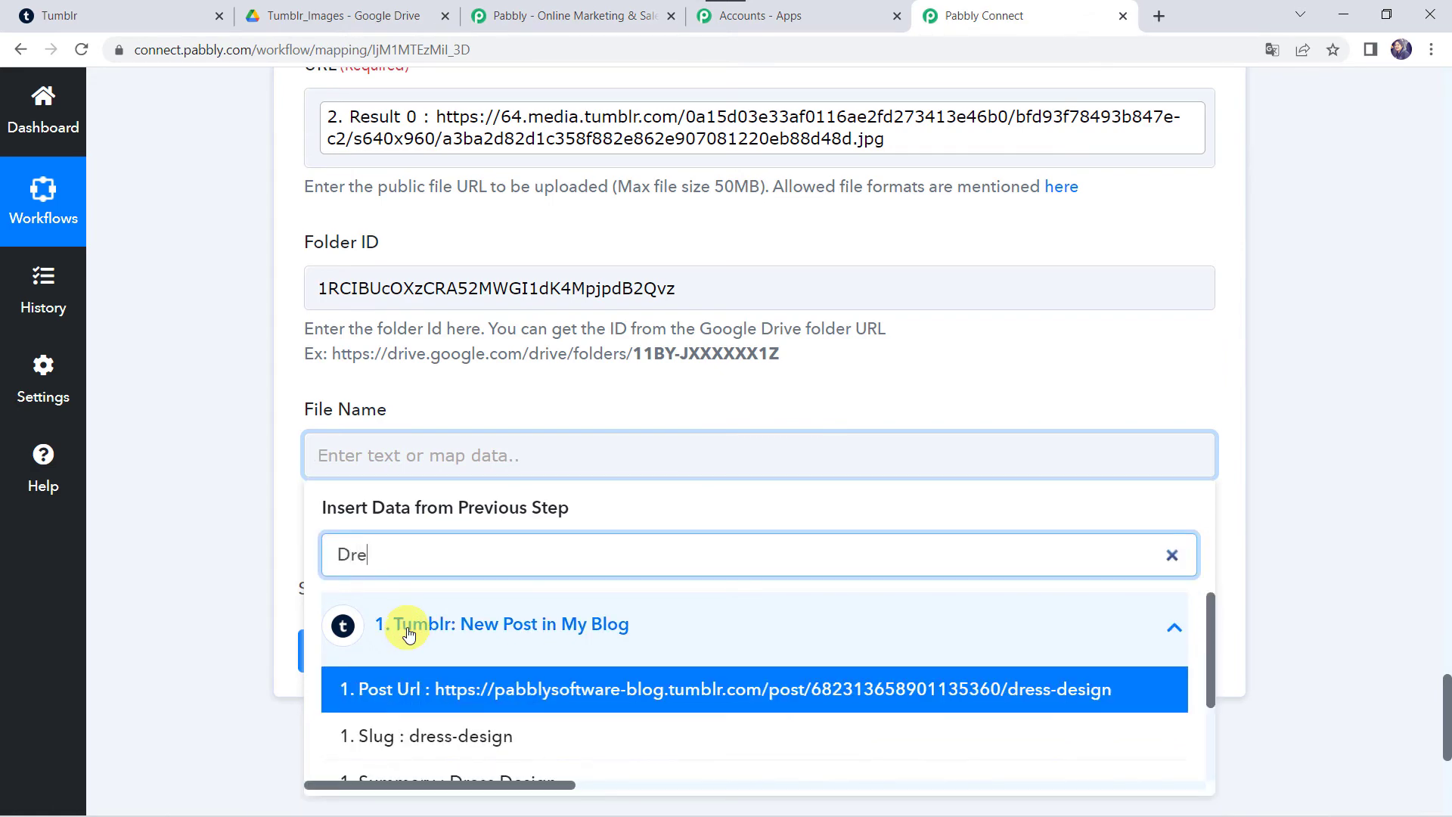
{"action": "scroll", "coordinate": [271, 656], "scroll_direction": "down", "scroll_amount": 2}
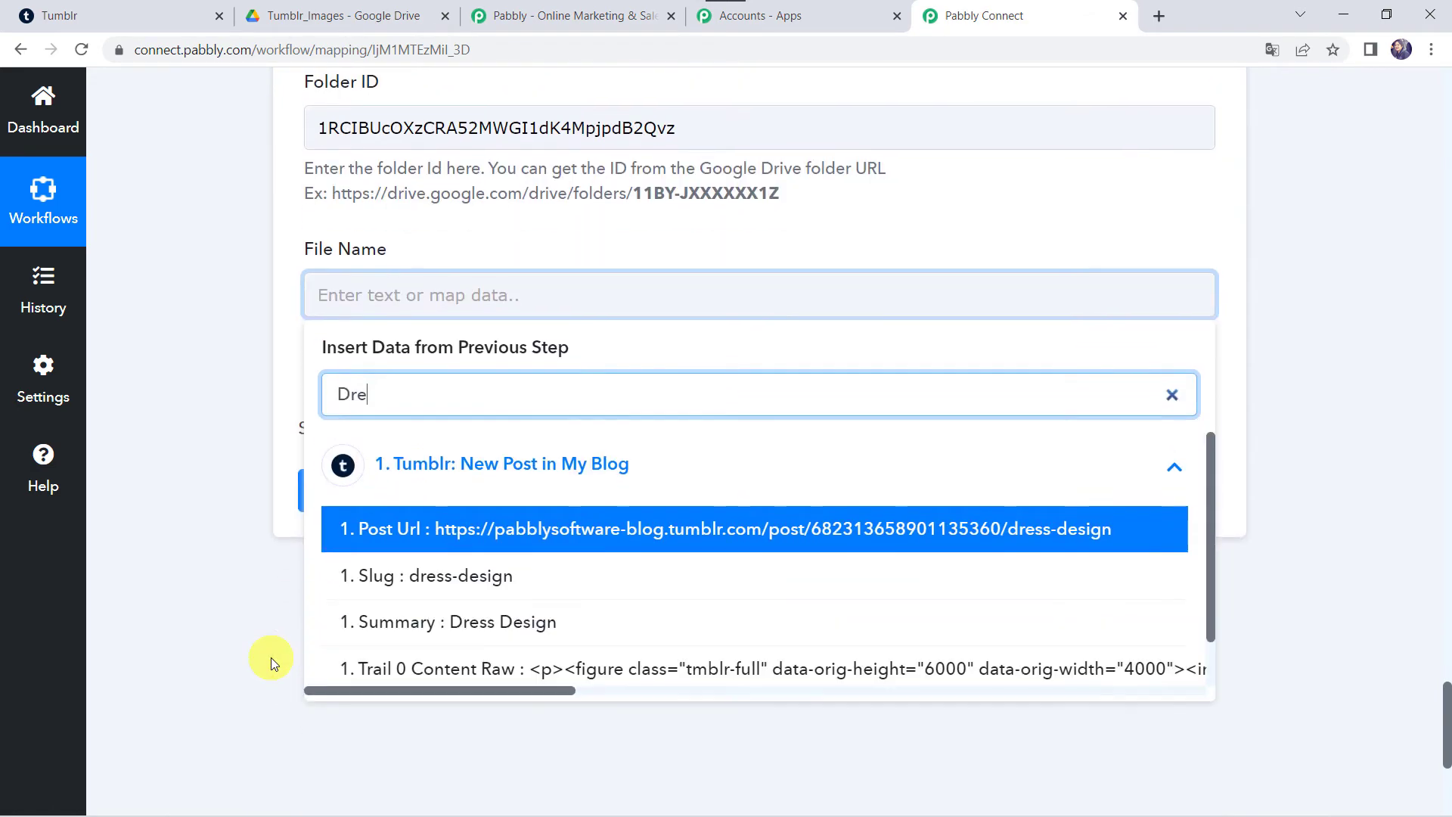
{"action": "left_click", "coordinate": [449, 635]}
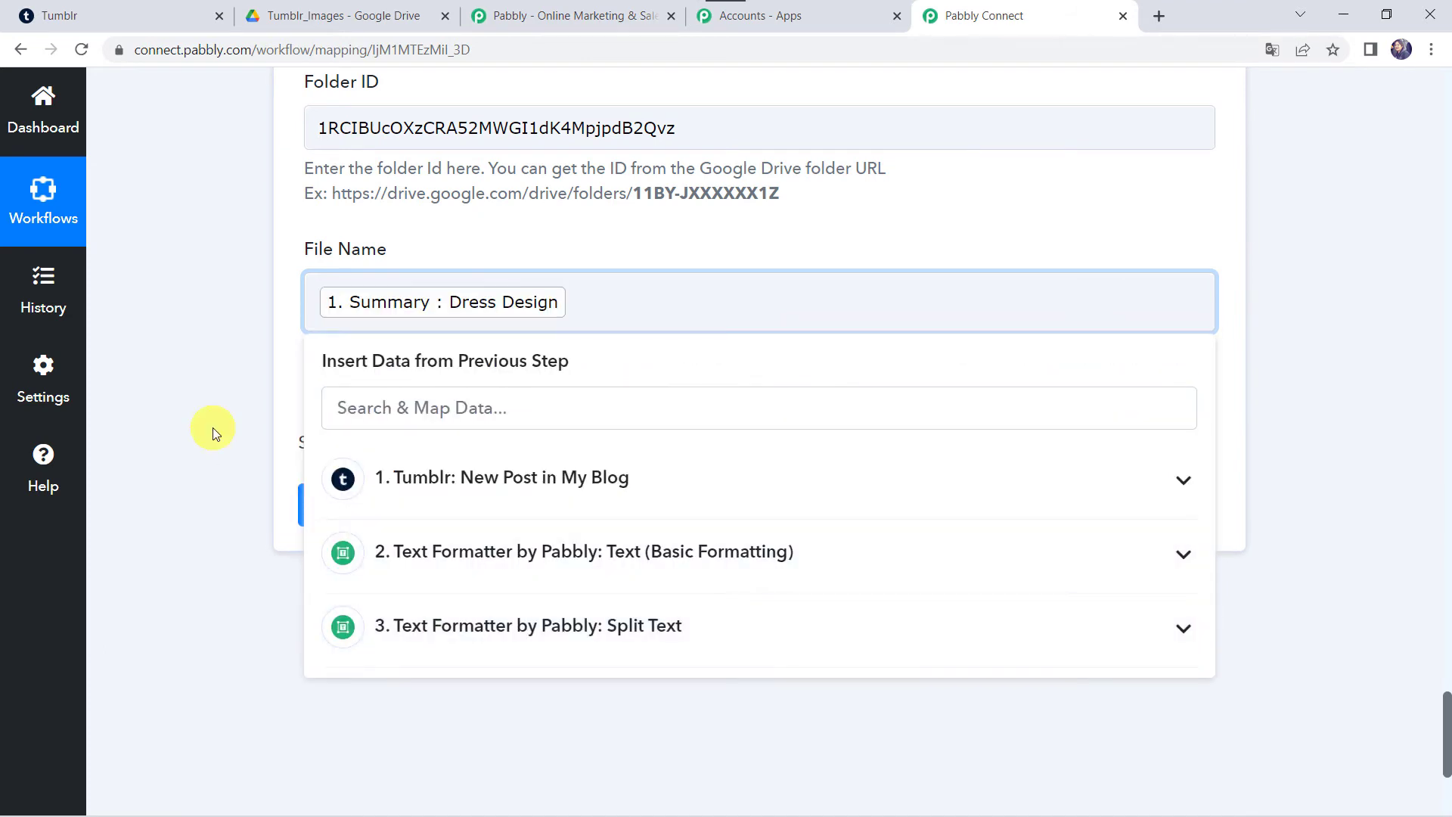
{"action": "left_click", "coordinate": [212, 428]}
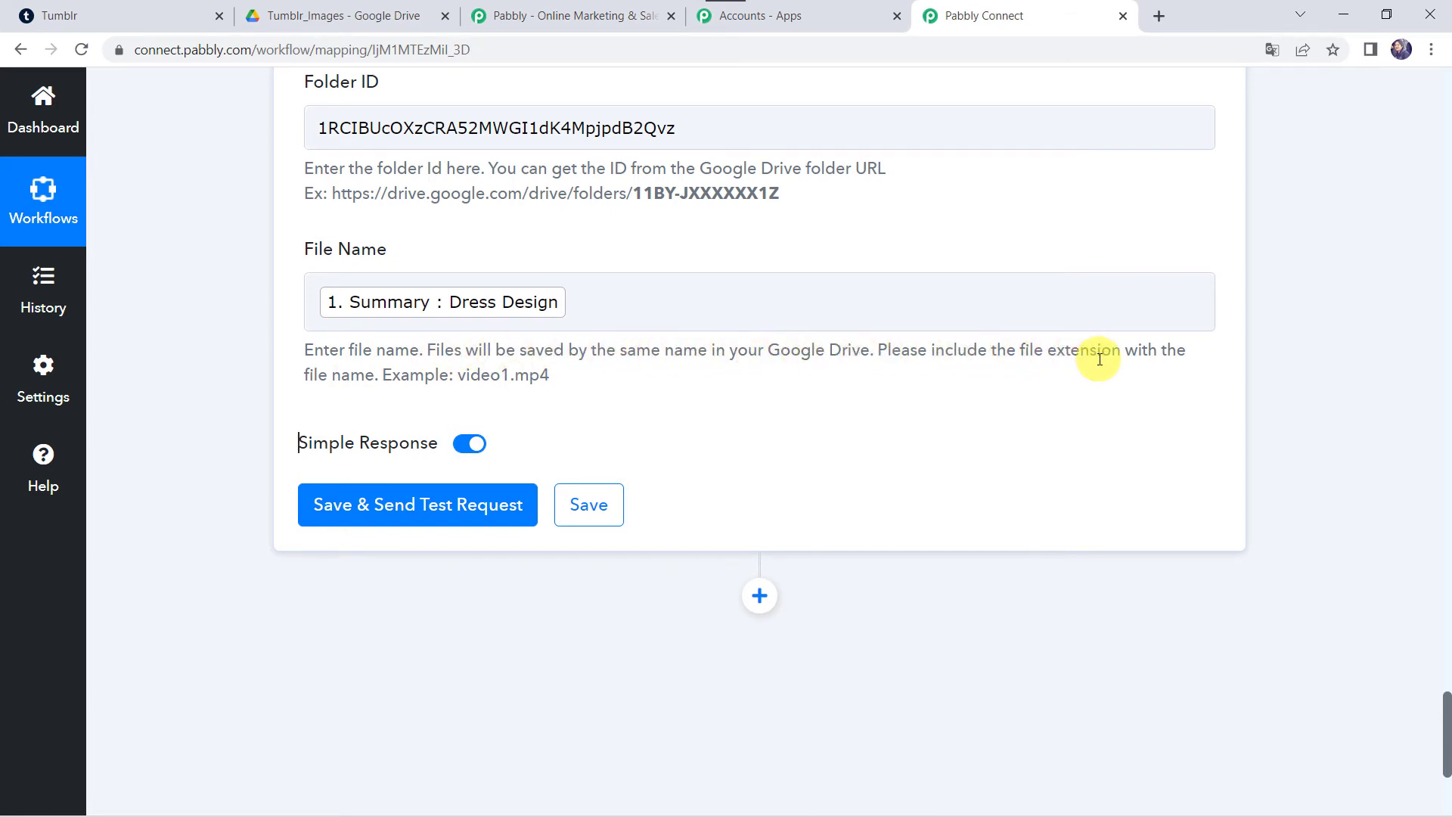
Step: Append a period and the Result value from the Split Text step to the mapped file name as its extension
{"action": "left_click", "coordinate": [579, 307]}
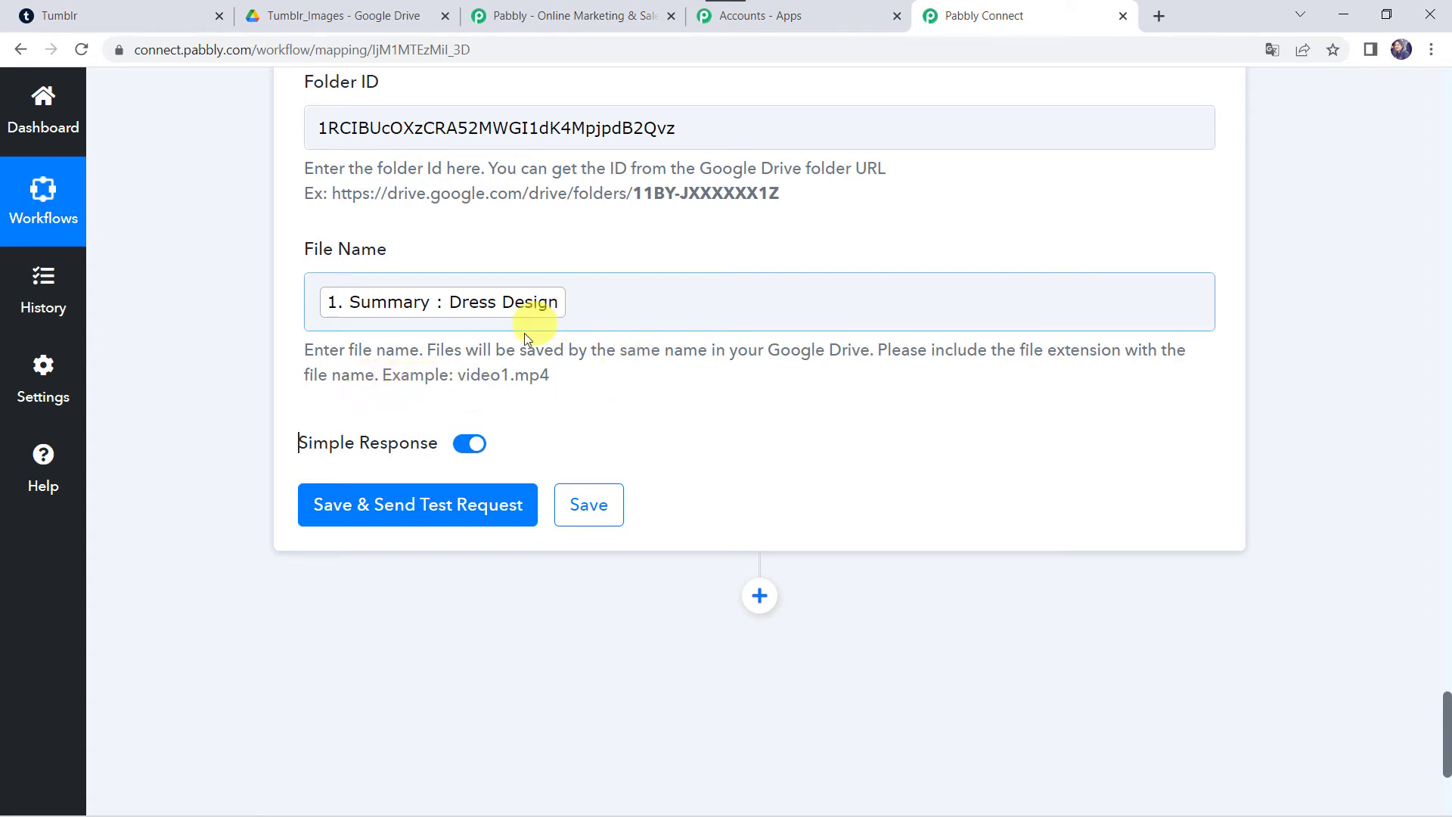
{"action": "scroll", "coordinate": [215, 195], "scroll_direction": "up", "scroll_amount": 15}
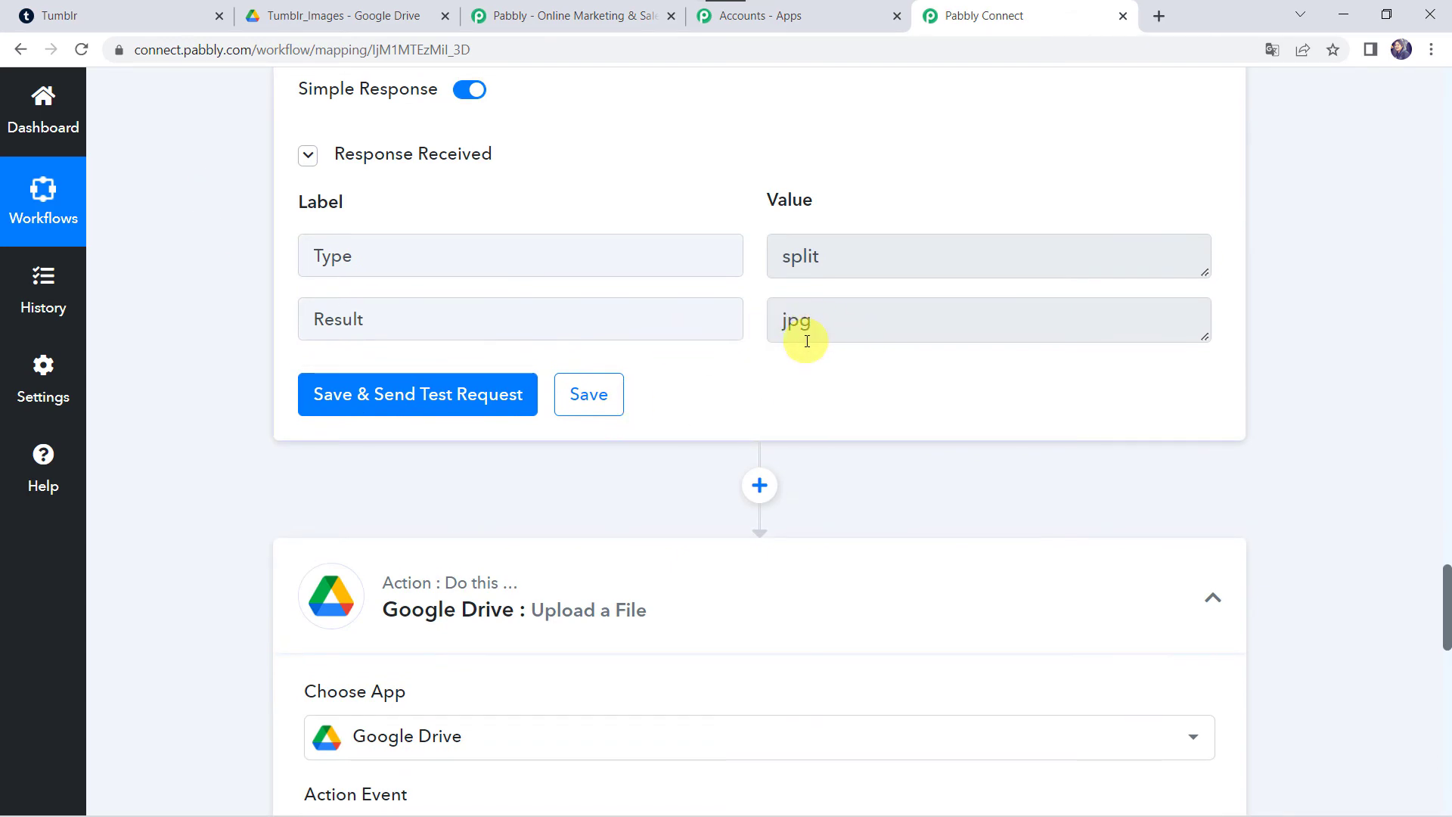
{"action": "scroll", "coordinate": [130, 729], "scroll_direction": "down", "scroll_amount": 14}
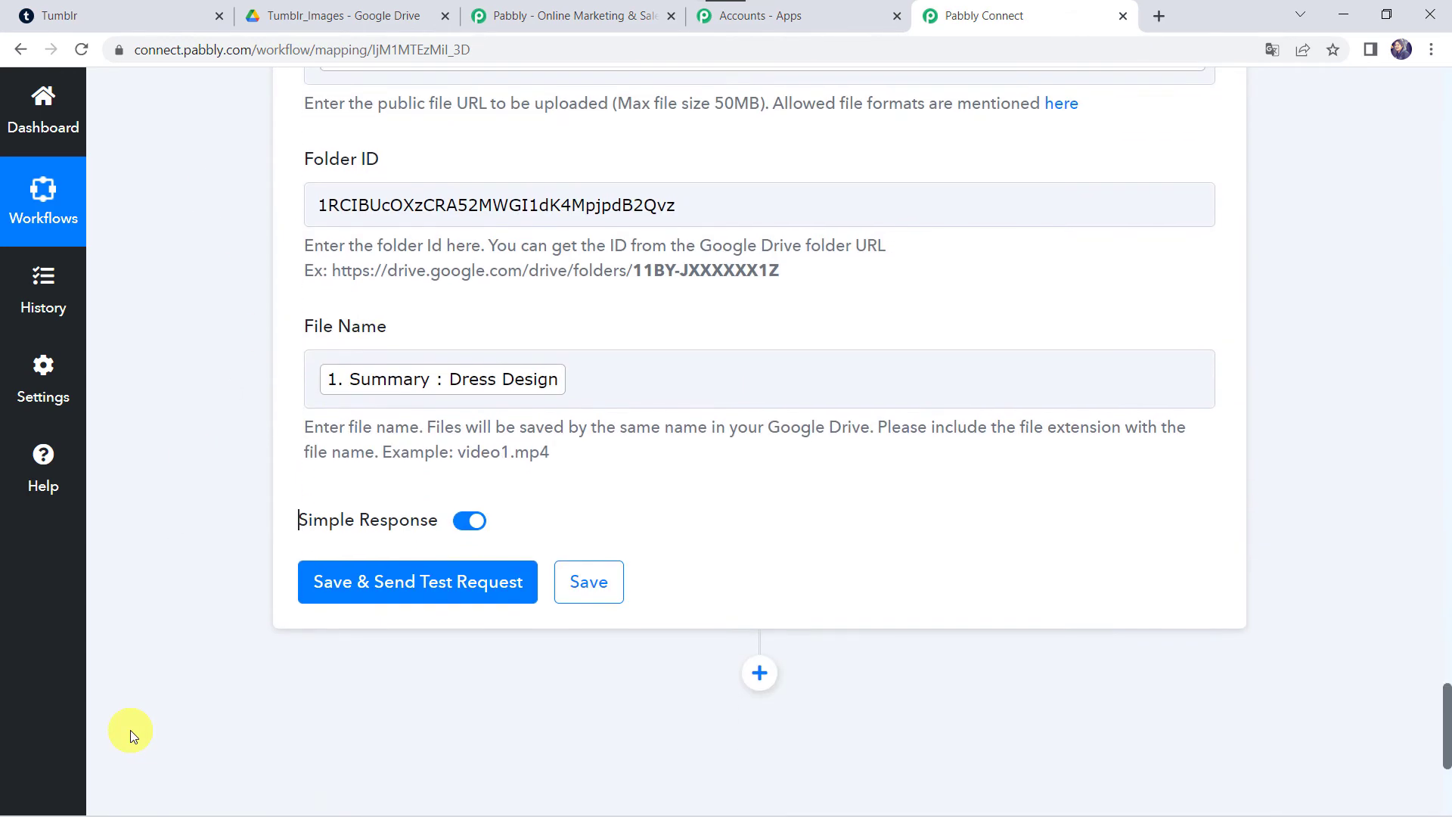
{"action": "left_click", "coordinate": [619, 369]}
{"action": "type", "text": "."}
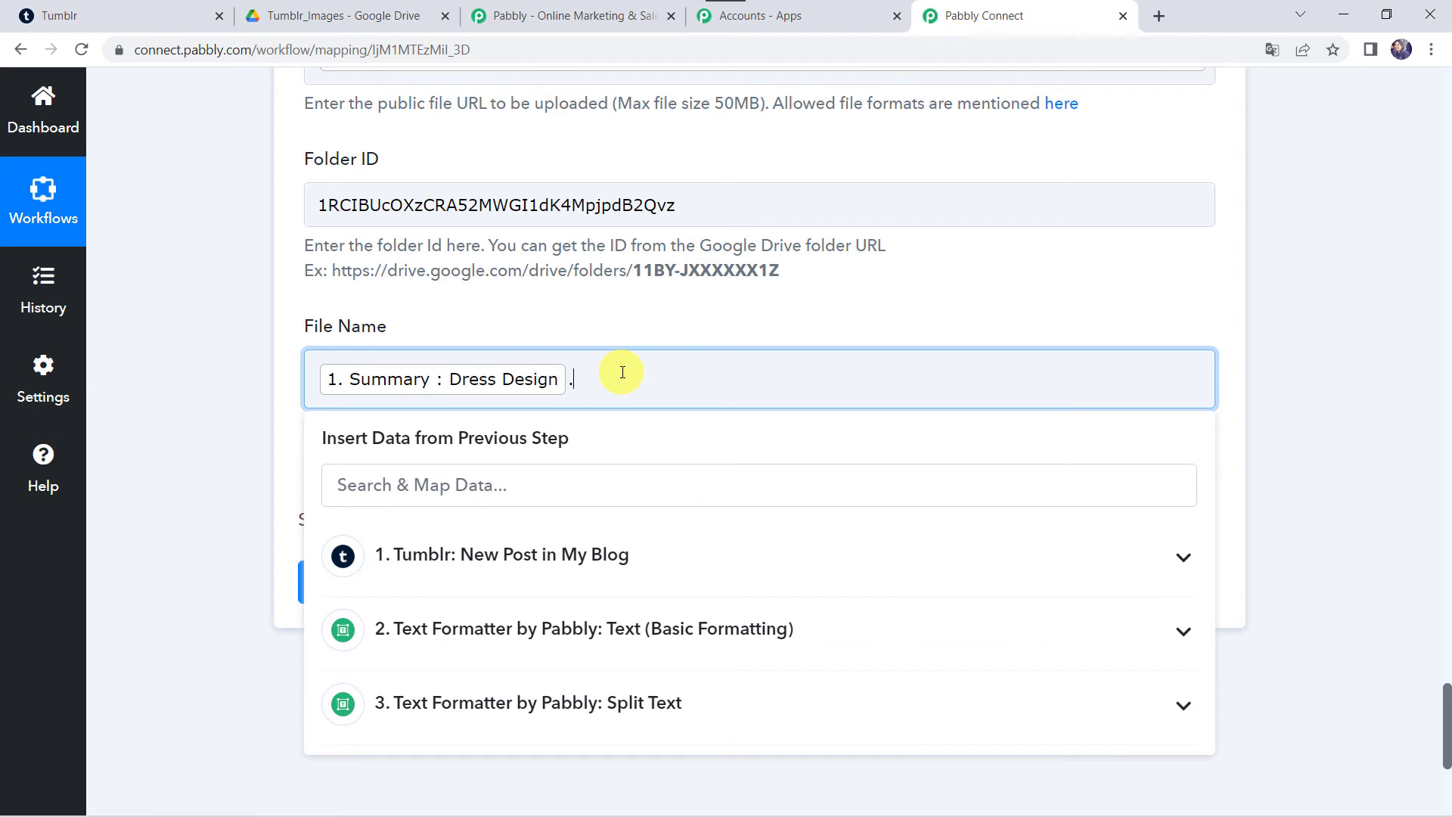
{"action": "left_click", "coordinate": [528, 703]}
{"action": "scroll", "coordinate": [529, 707], "scroll_direction": "down", "scroll_amount": 1}
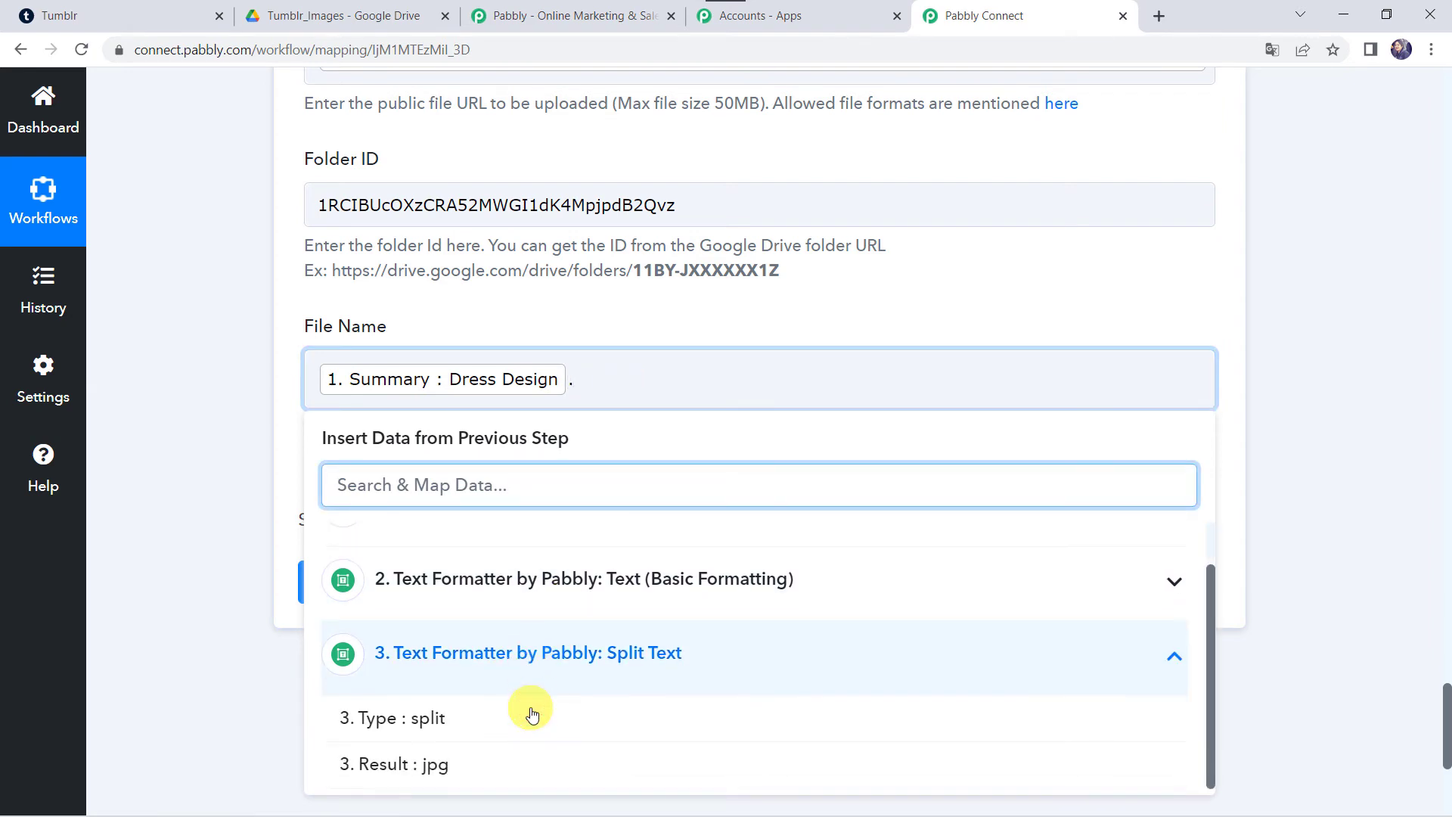
{"action": "left_click", "coordinate": [411, 768]}
{"action": "left_click", "coordinate": [234, 402]}
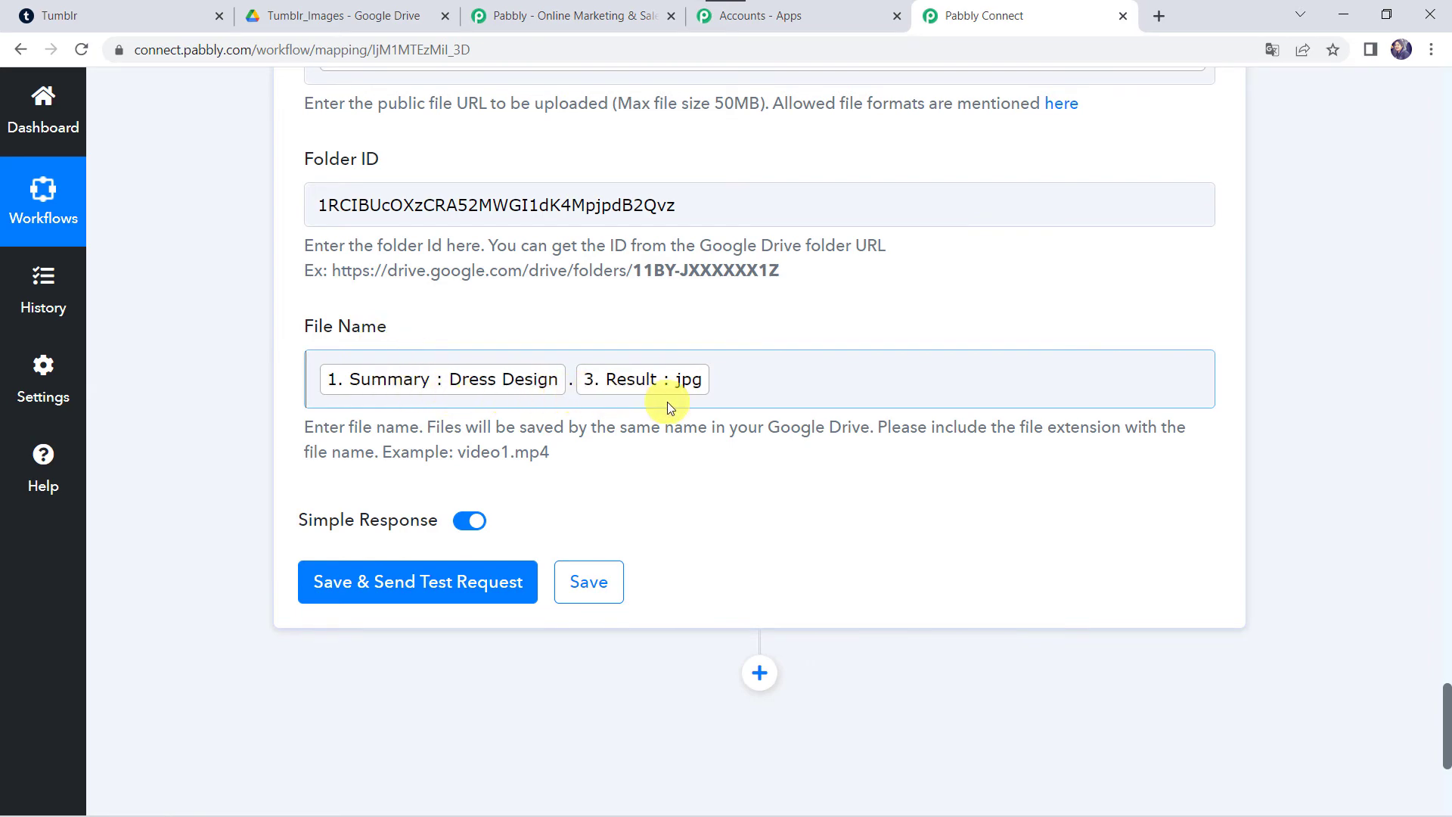
Step: Save the upload step with a test request and open the uploaded Dress Design.jpg in the Tumblr_Images folder on Google Drive
{"action": "left_click", "coordinate": [421, 595]}
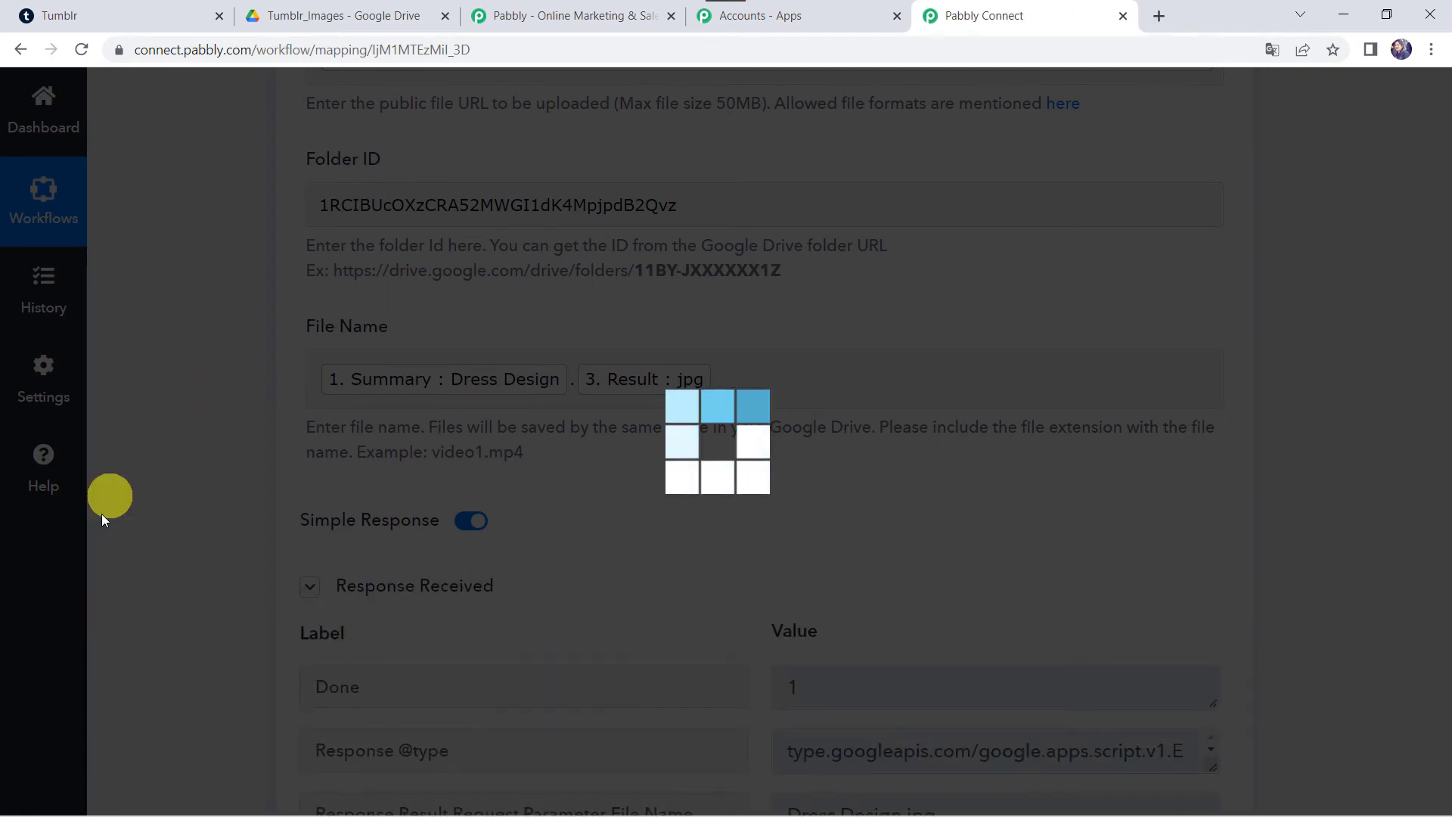
{"action": "scroll", "coordinate": [143, 552], "scroll_direction": "down", "scroll_amount": 5}
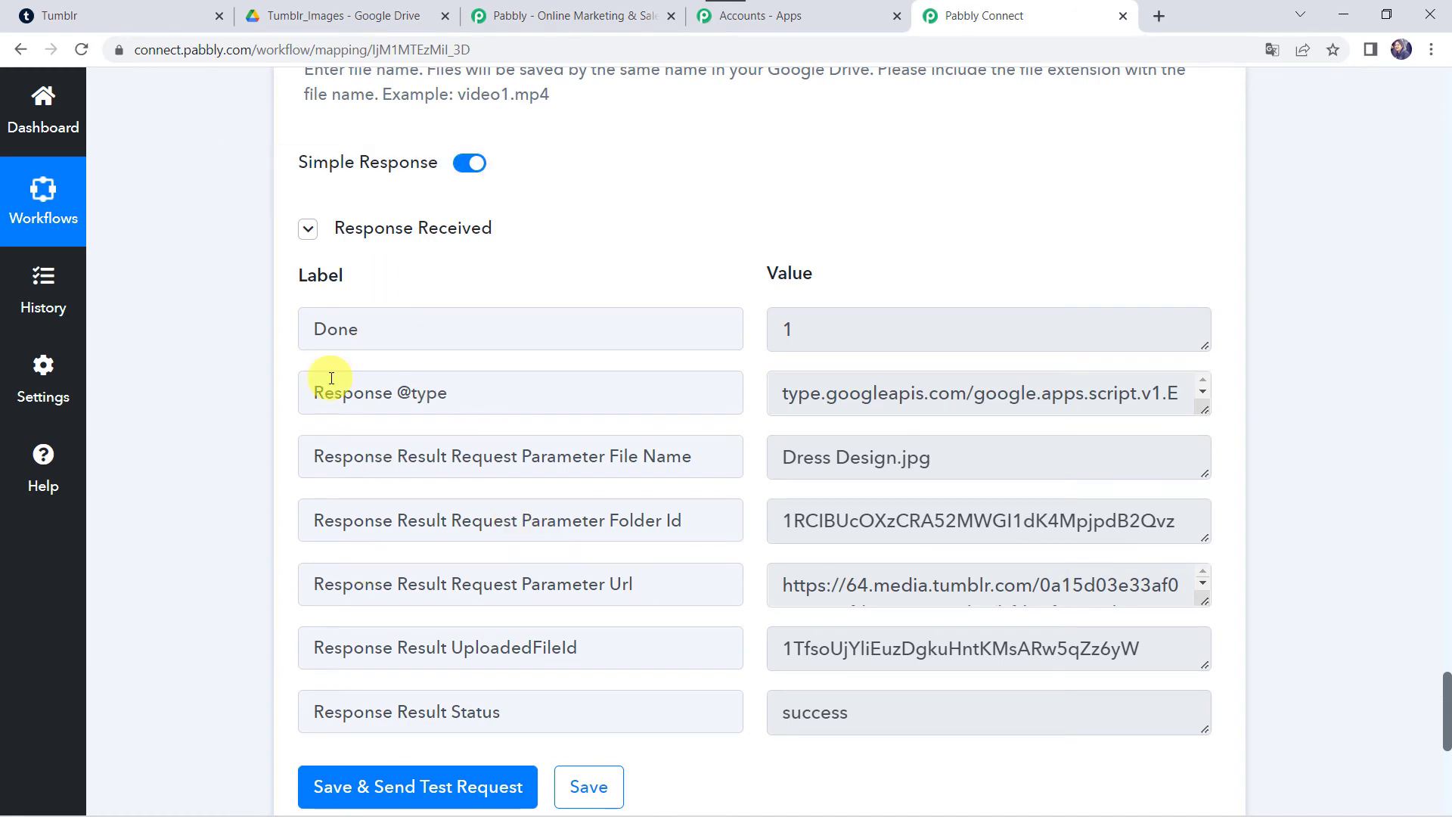
{"action": "left_click", "coordinate": [334, 21]}
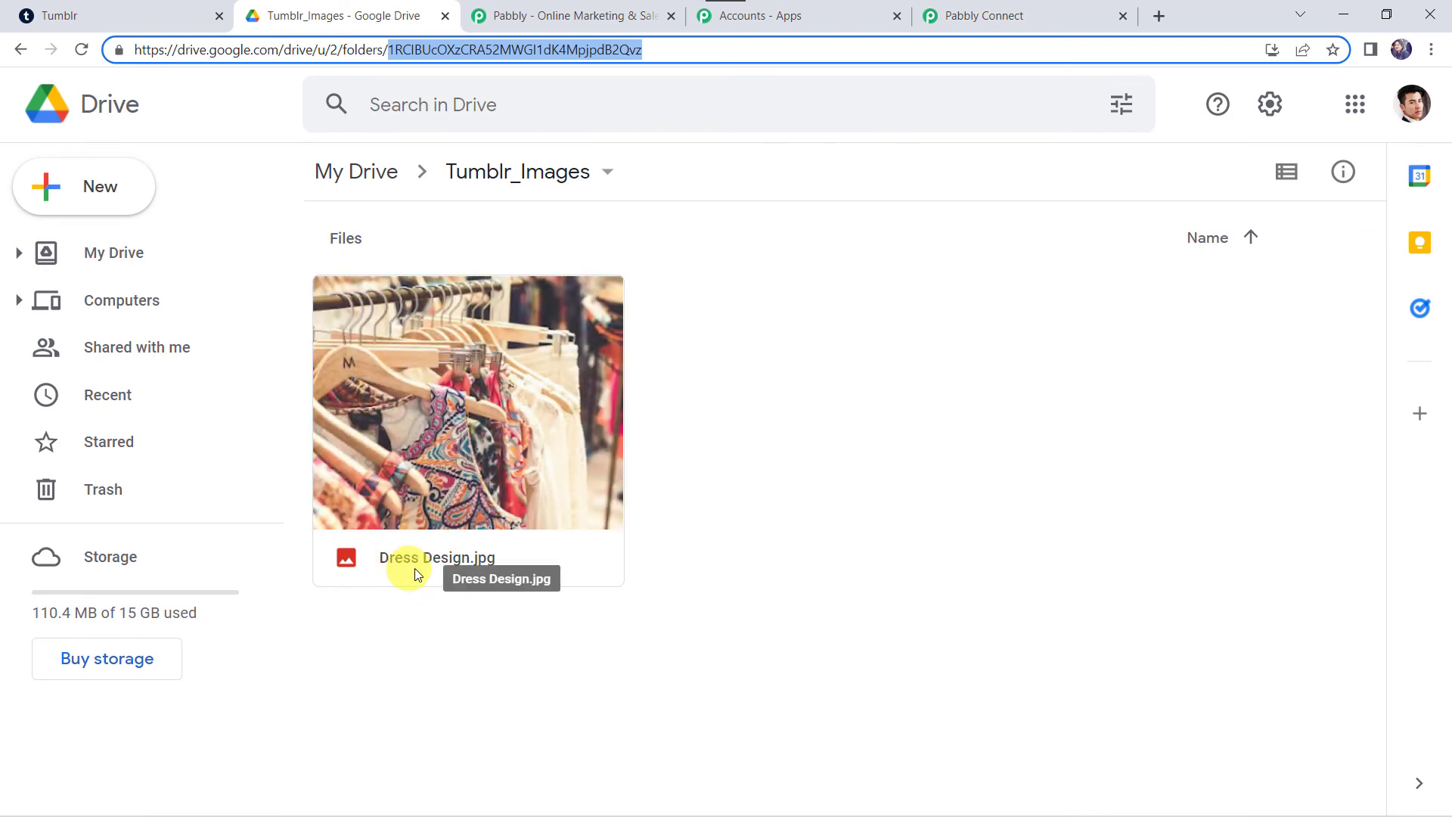
{"action": "left_click", "coordinate": [507, 475]}
{"action": "double_click", "coordinate": [508, 473]}
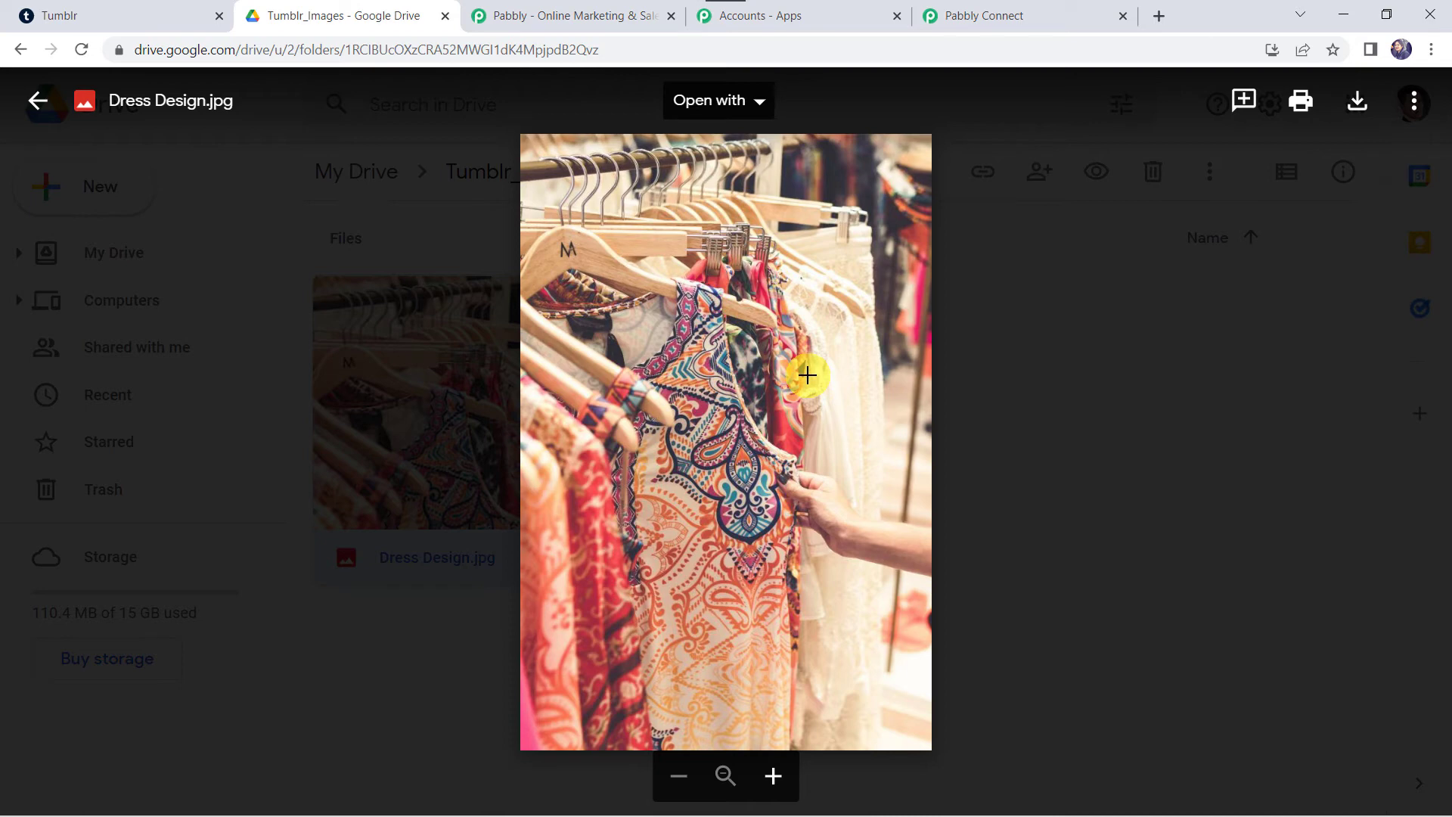
Step: Return to Pabbly Connect and save the Google Drive upload step
{"action": "left_click", "coordinate": [1047, 15]}
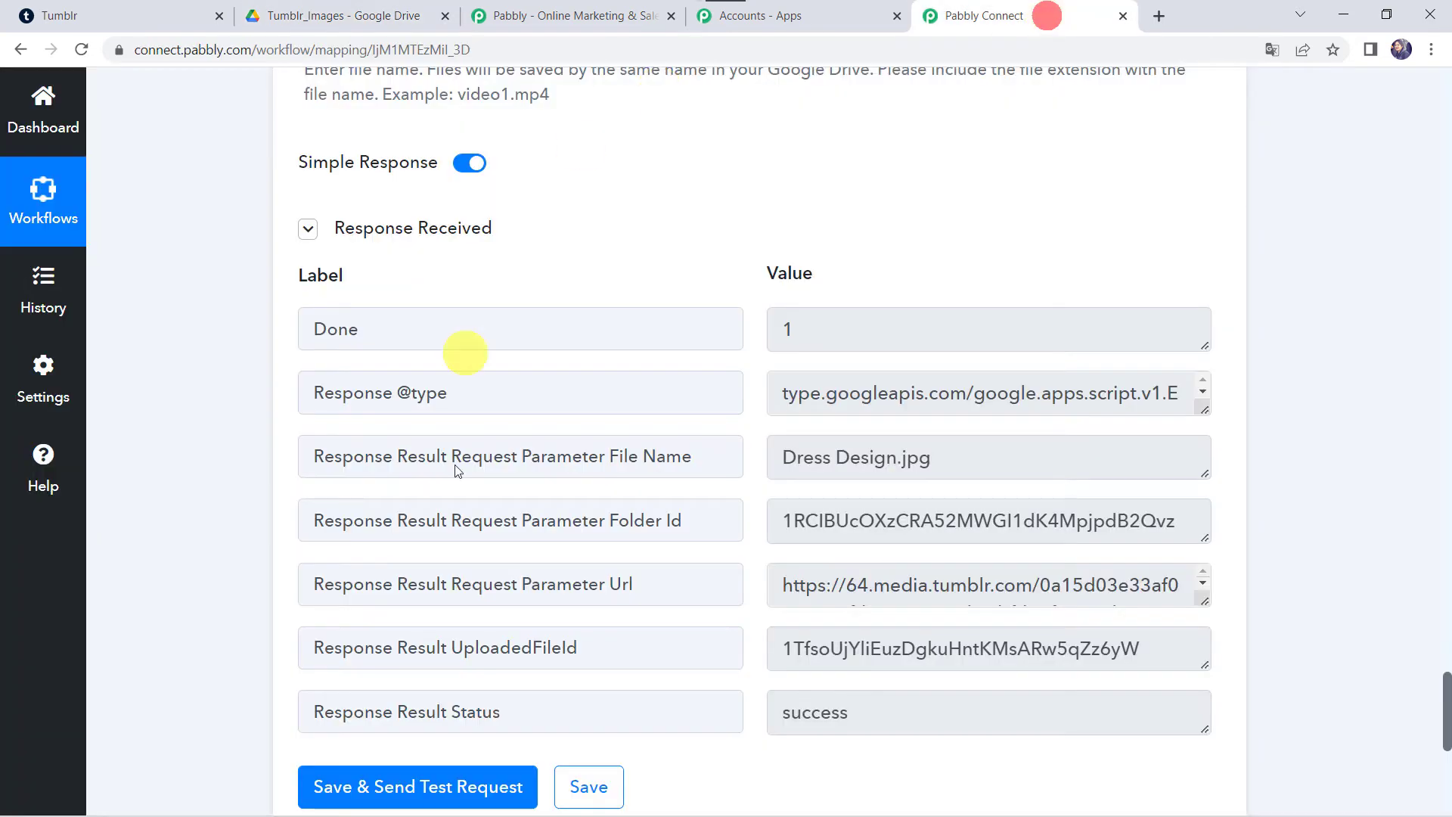
{"action": "scroll", "coordinate": [464, 593], "scroll_direction": "down", "scroll_amount": 3}
{"action": "left_click", "coordinate": [596, 546]}
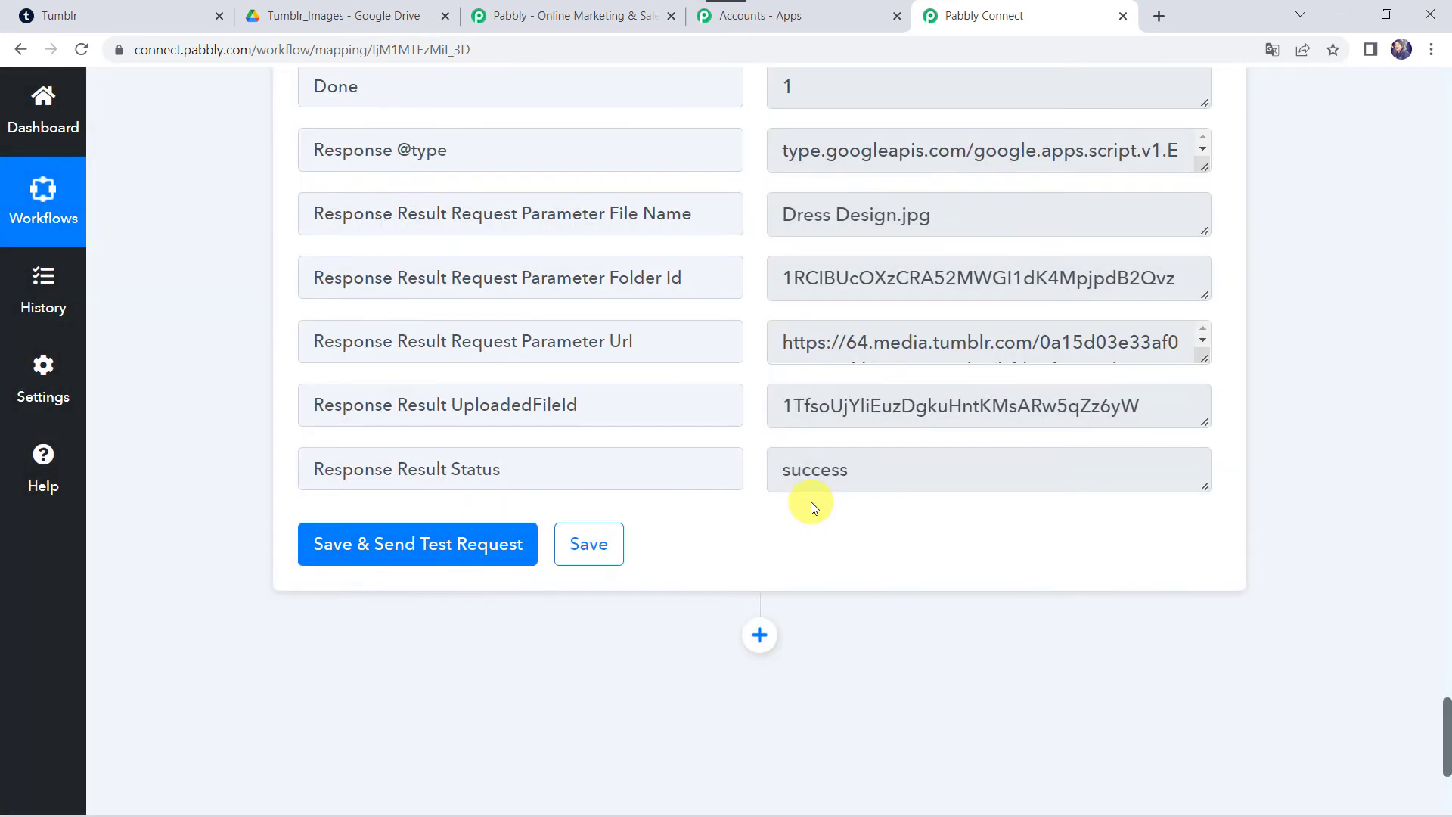
{"action": "scroll", "coordinate": [161, 356], "scroll_direction": "up", "scroll_amount": 1}
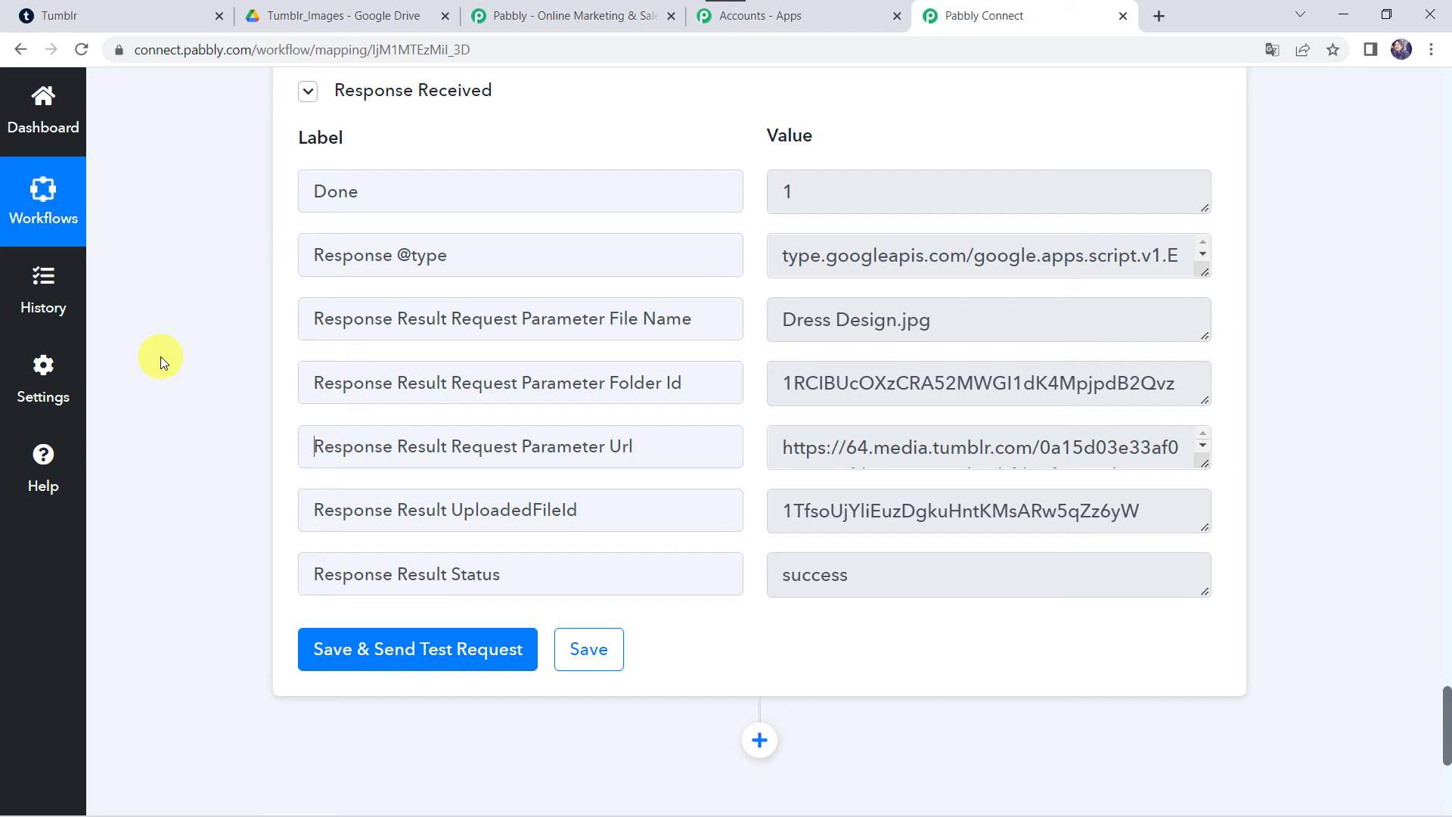
Step: Switch to Tumblr and start a new photo post with the image Dress Design 3.jpg
{"action": "left_click", "coordinate": [130, 16]}
{"action": "scroll", "coordinate": [306, 340], "scroll_direction": "up", "scroll_amount": 10}
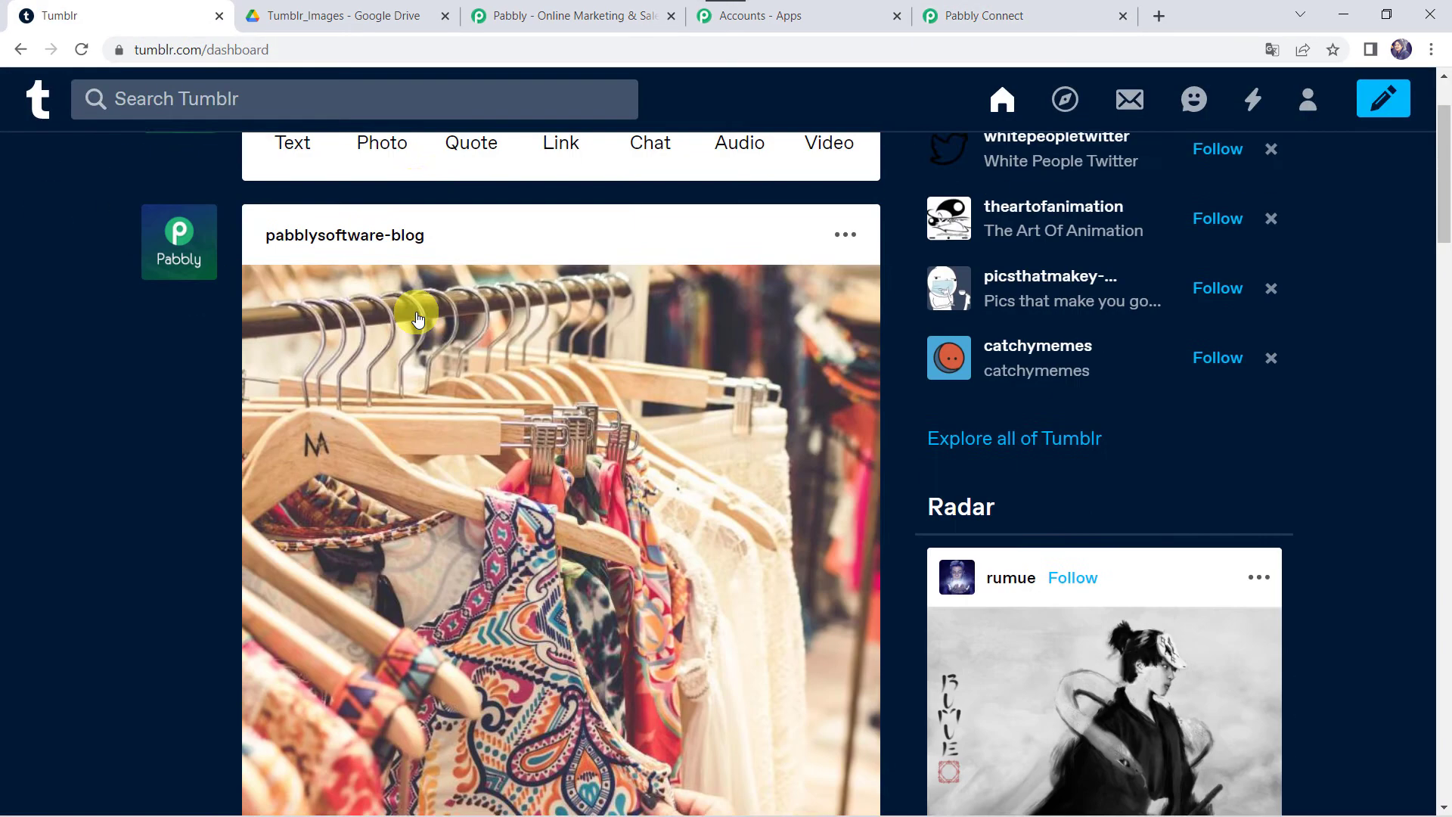
{"action": "left_click", "coordinate": [386, 259]}
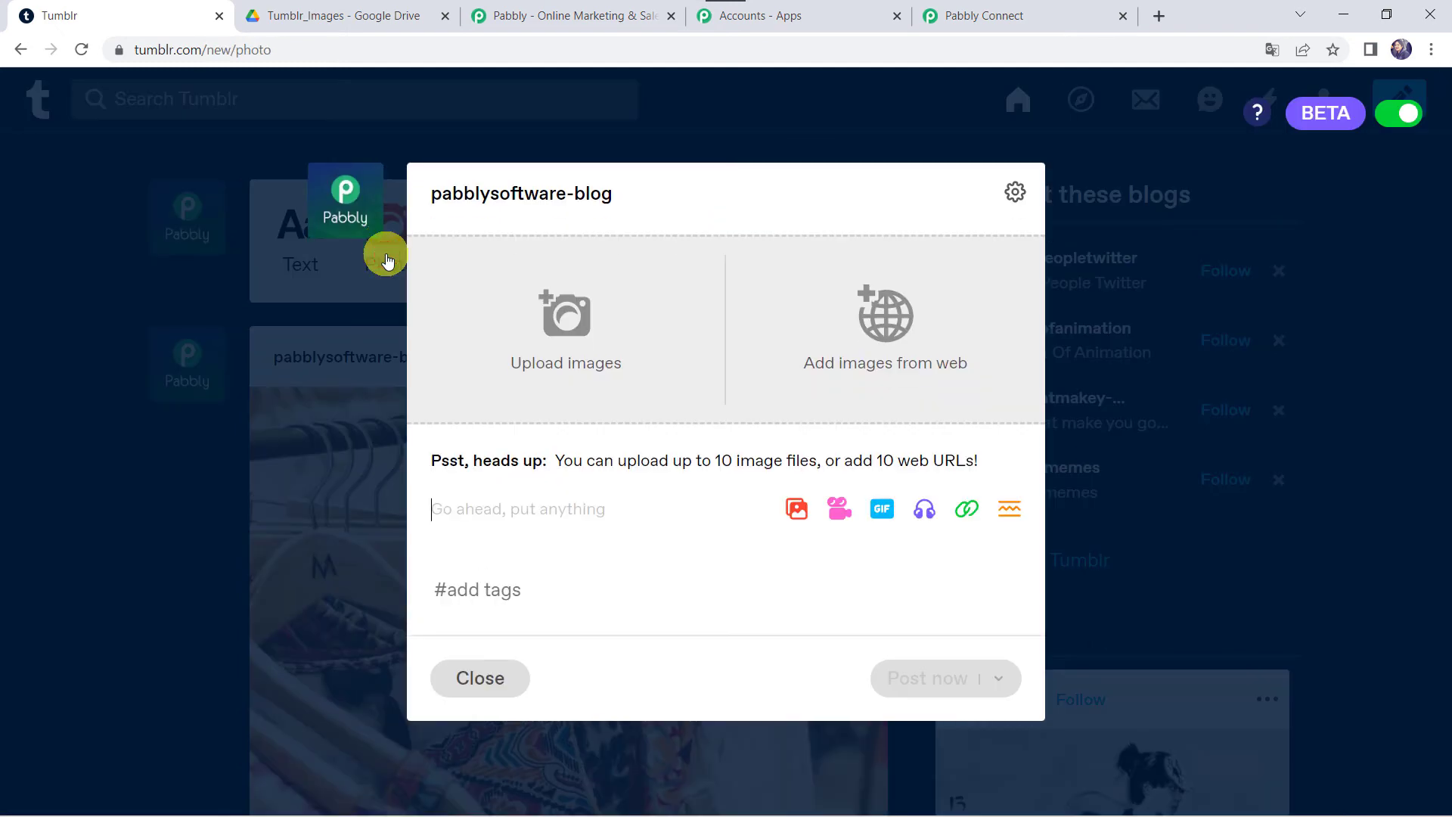
{"action": "left_click", "coordinate": [544, 362]}
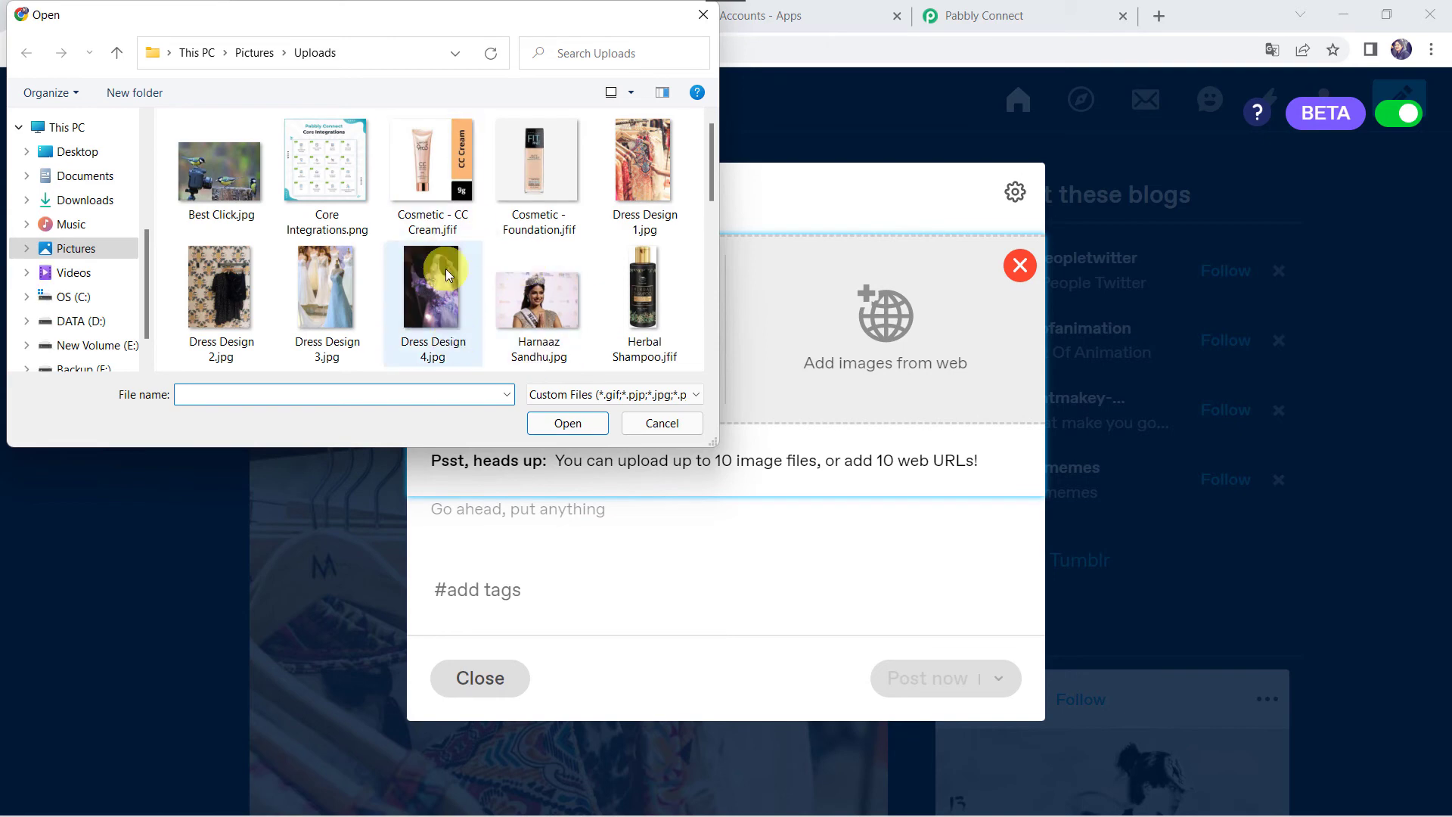
{"action": "double_click", "coordinate": [320, 311]}
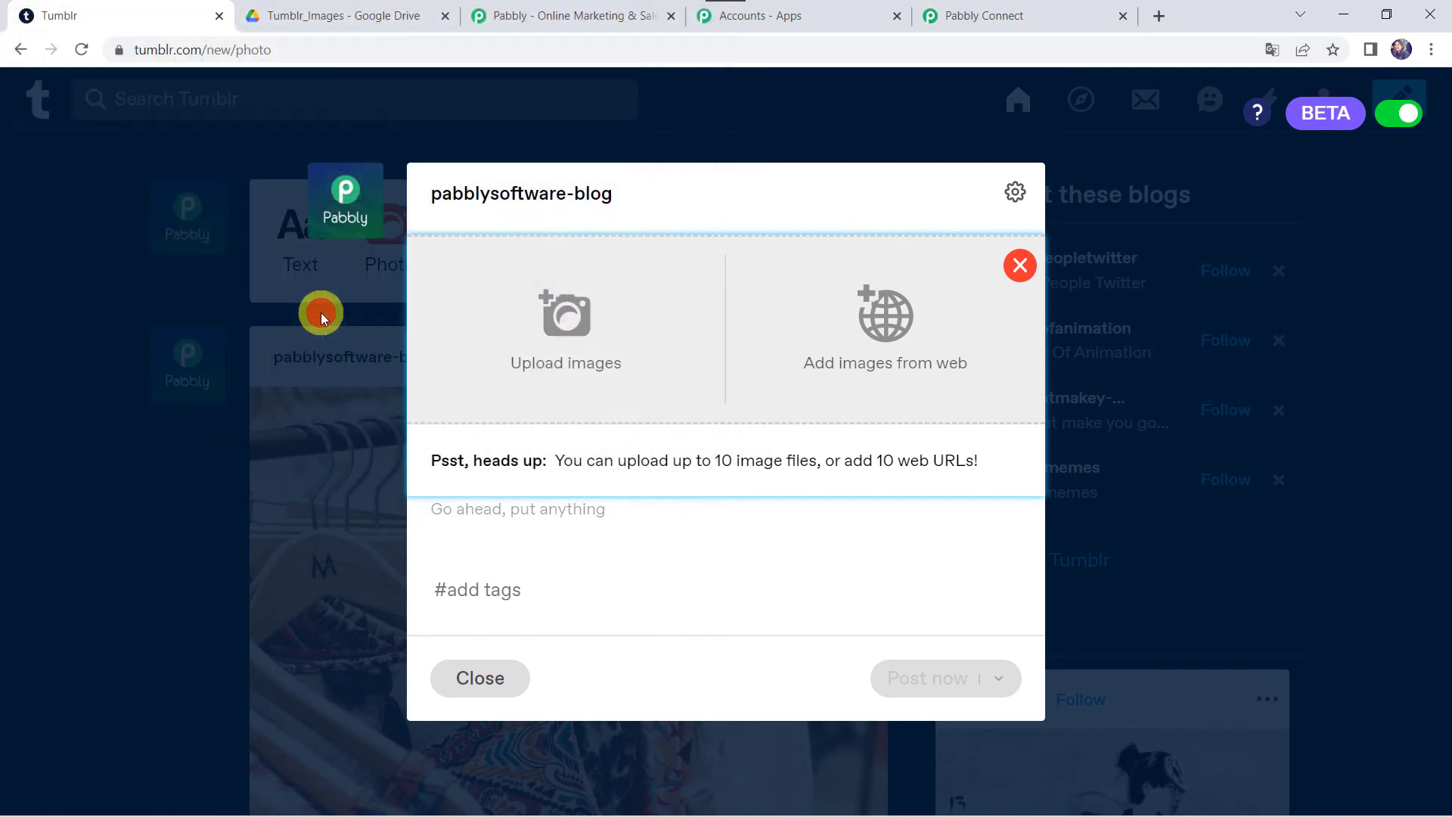
Step: Caption the photo post "Latest Design", publish it immediately and view it on the Tumblr dashboard
{"action": "scroll", "coordinate": [498, 465], "scroll_direction": "down", "scroll_amount": 4}
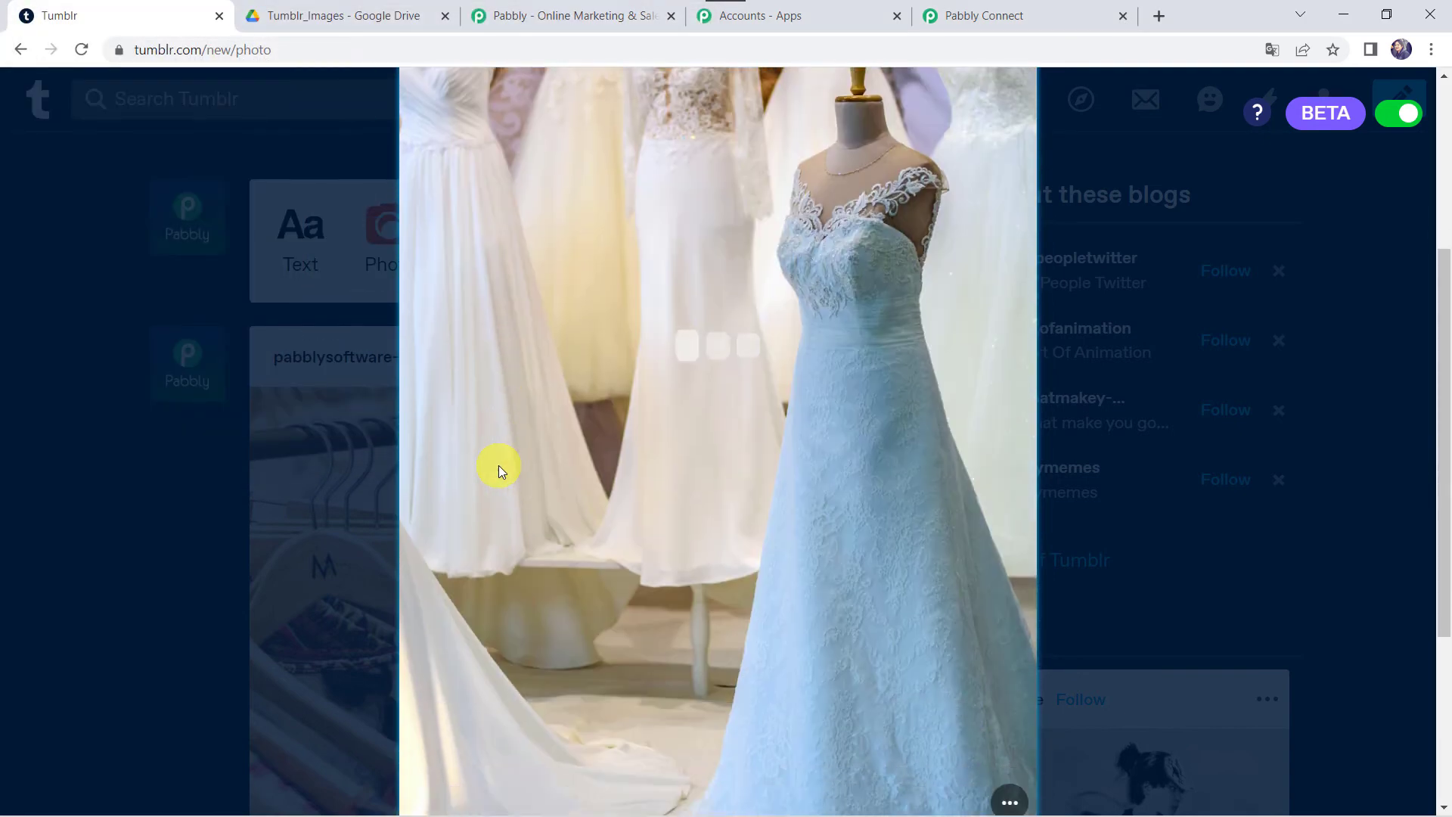
{"action": "scroll", "coordinate": [498, 465], "scroll_direction": "down", "scroll_amount": 3}
{"action": "left_click", "coordinate": [473, 561]}
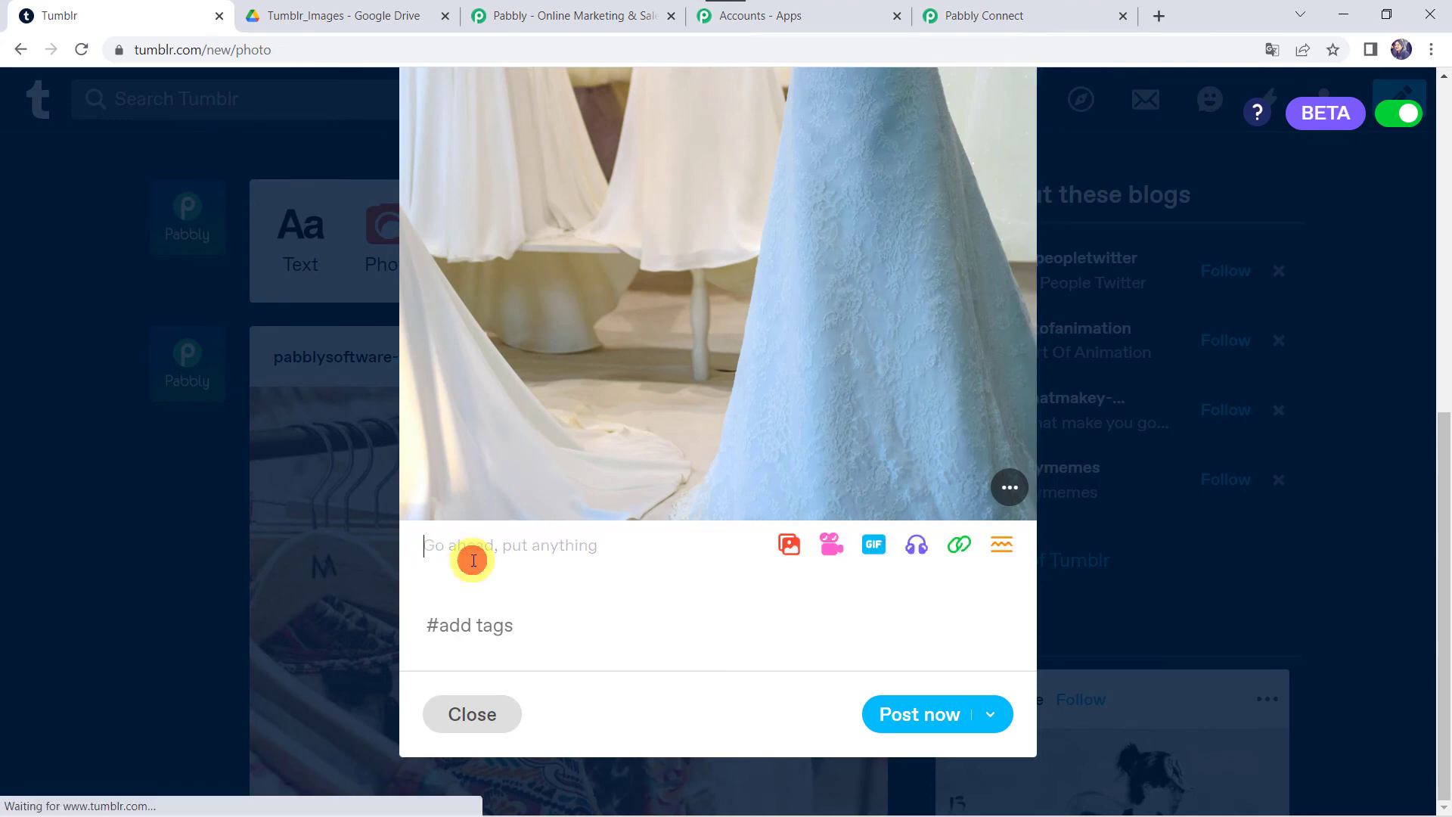
{"action": "type", "text": "Latest Design"}
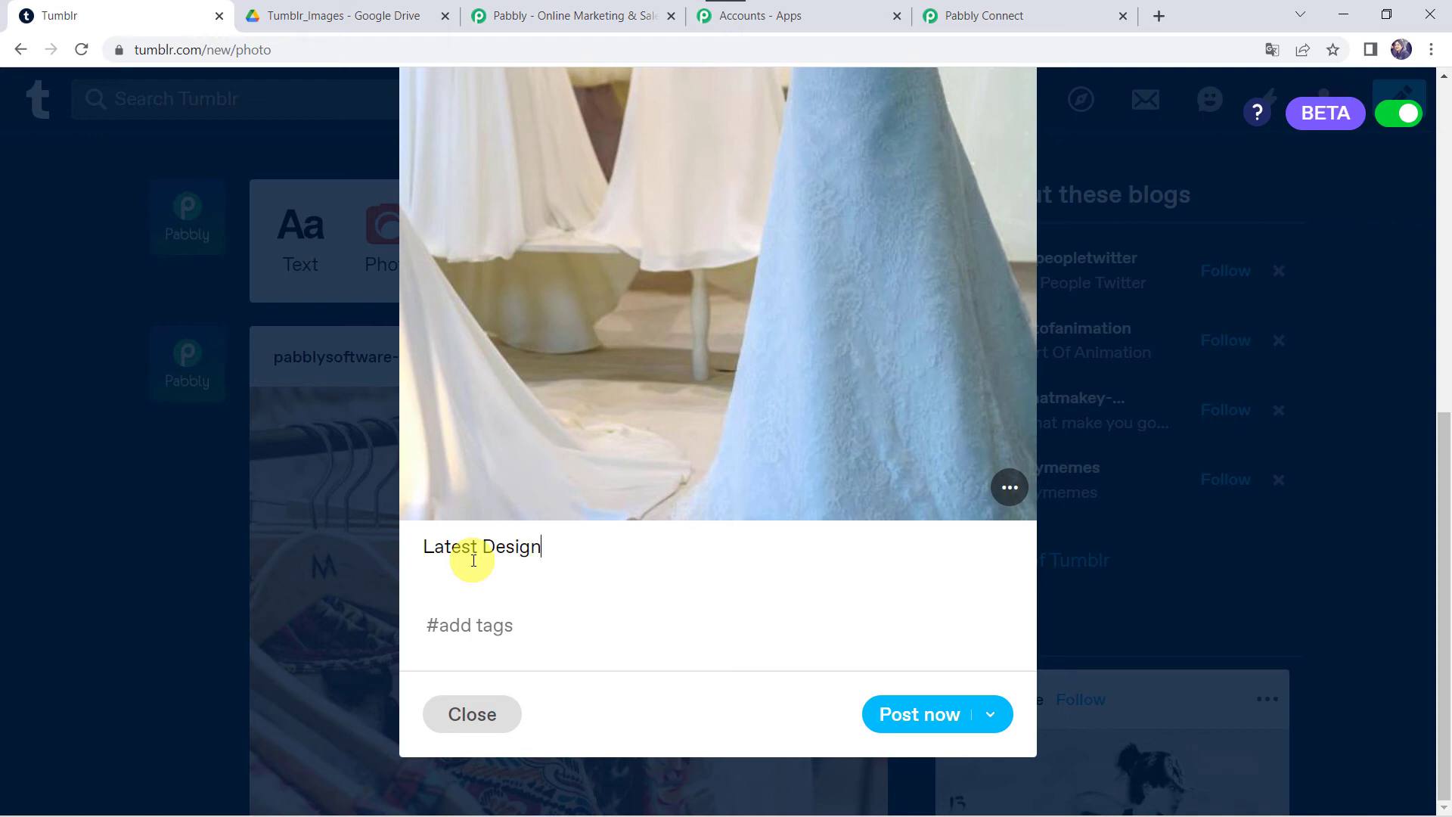
{"action": "left_click", "coordinate": [955, 715]}
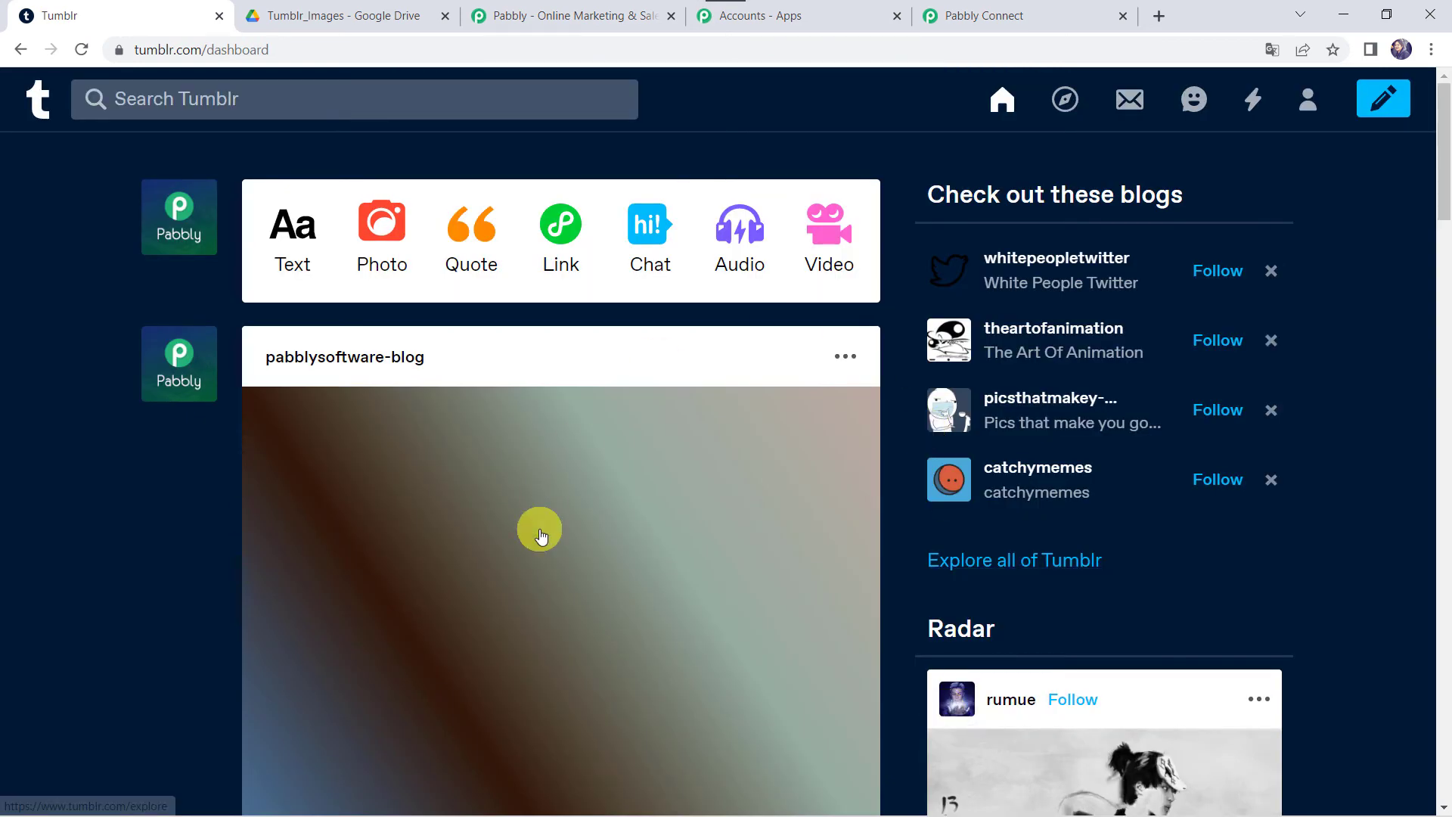
{"action": "scroll", "coordinate": [478, 545], "scroll_direction": "down", "scroll_amount": 1}
{"action": "scroll", "coordinate": [478, 545], "scroll_direction": "down", "scroll_amount": 3}
{"action": "scroll", "coordinate": [508, 434], "scroll_direction": "down", "scroll_amount": 4}
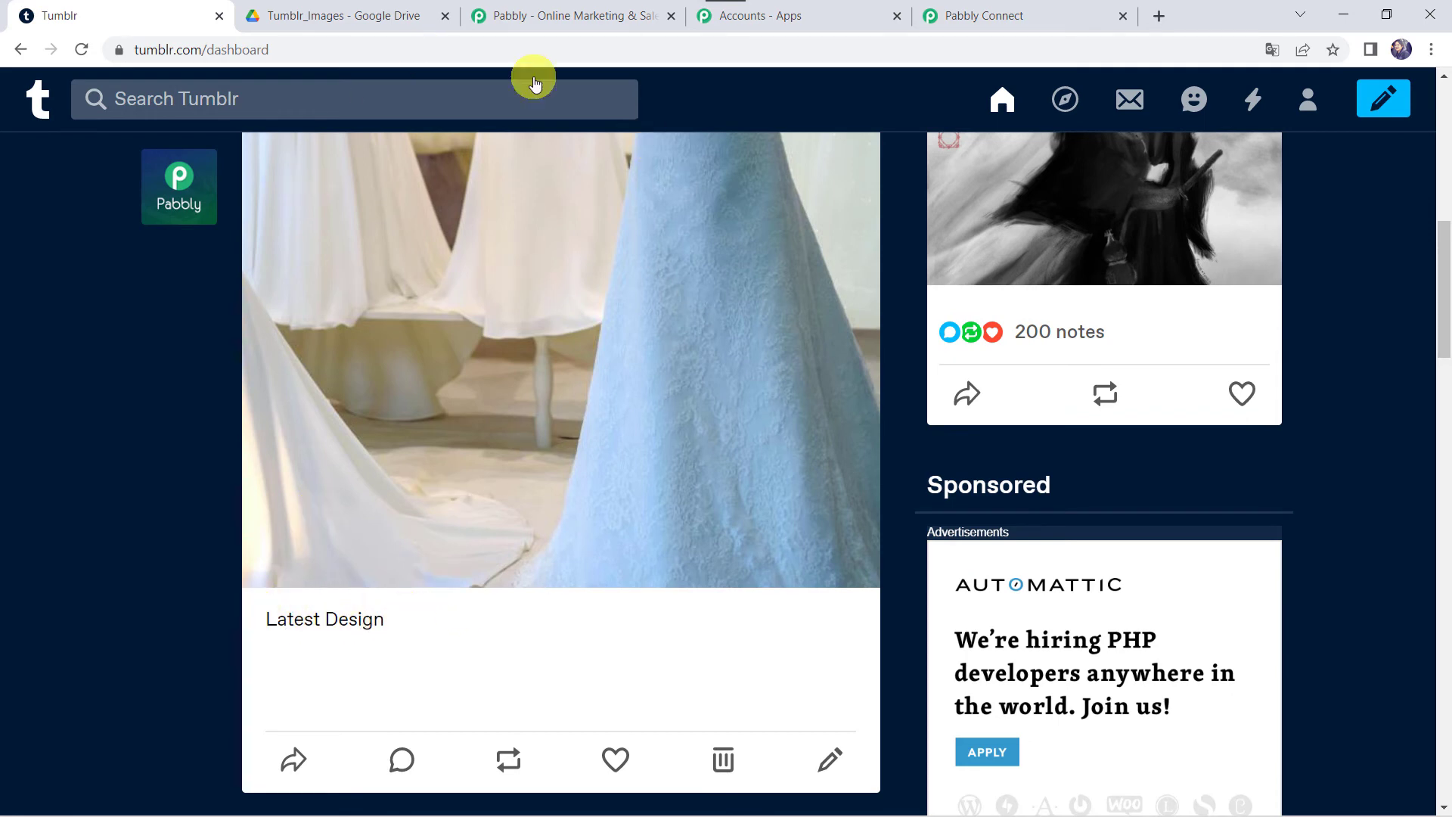
Step: Reload the Tumblr_Images folder on Google Drive, open Latest Design.jpg to check it, and return to Pabbly Connect
{"action": "left_click", "coordinate": [394, 23]}
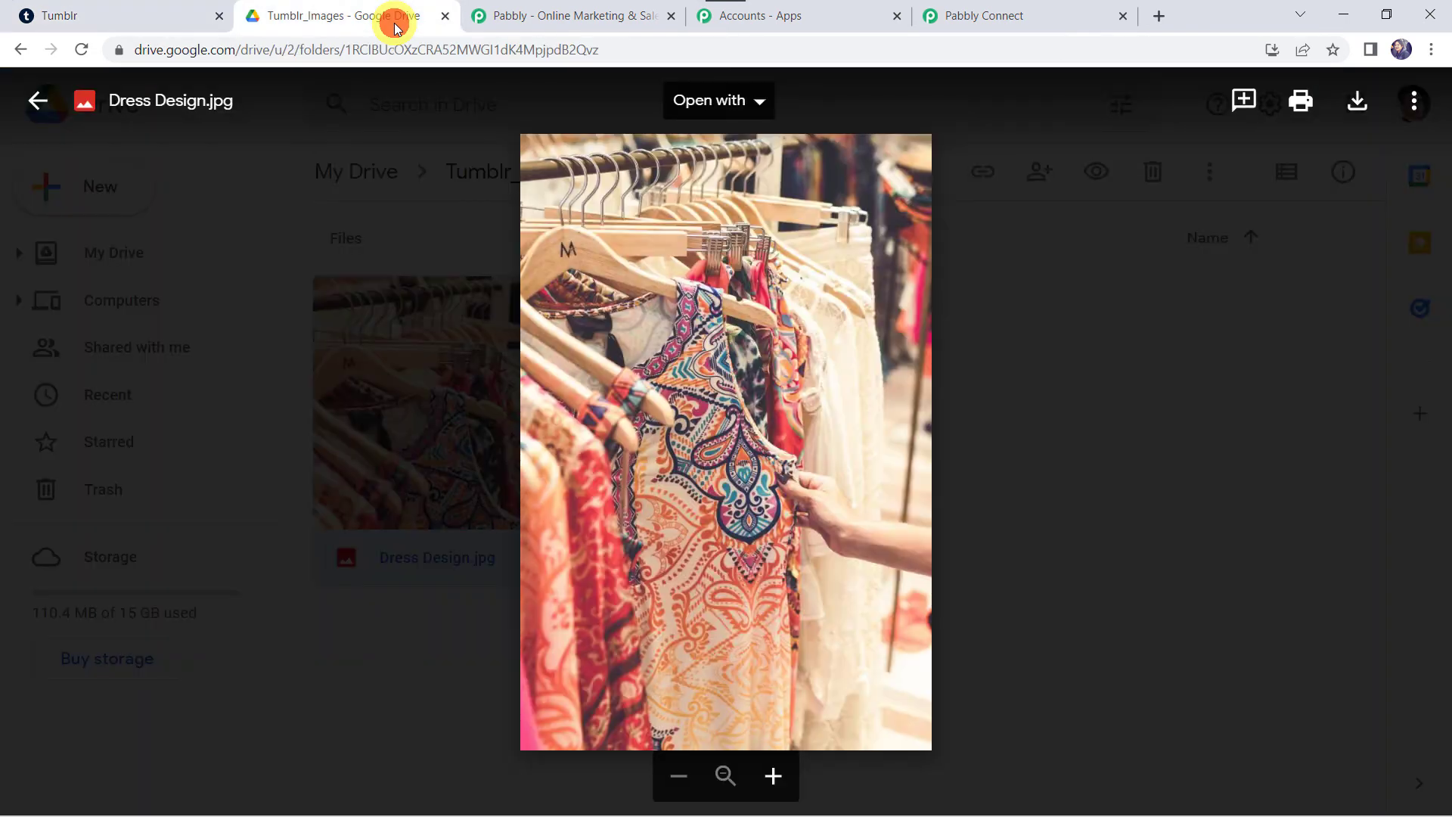
{"action": "left_click", "coordinate": [34, 99]}
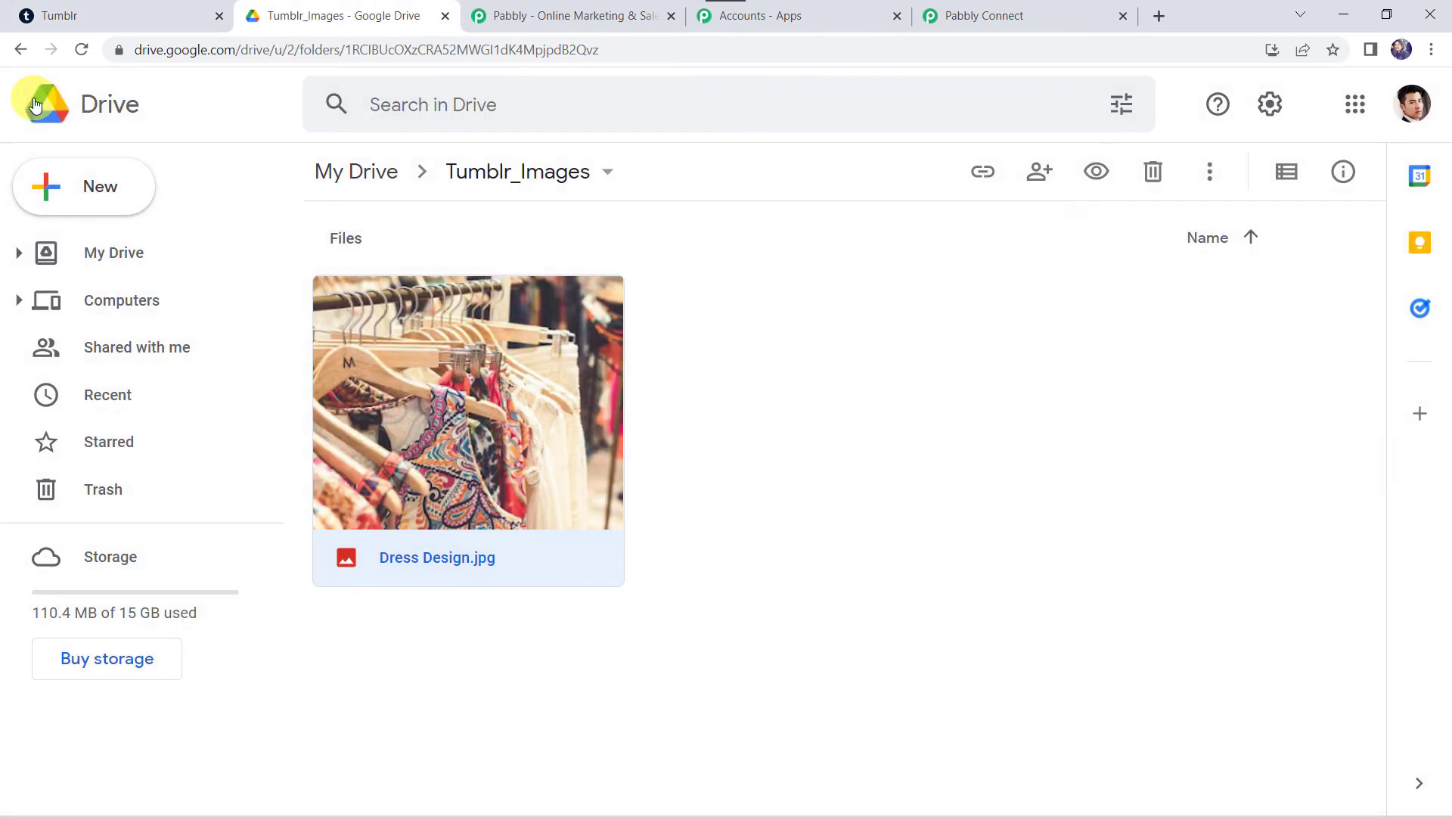
{"action": "left_click", "coordinate": [81, 49]}
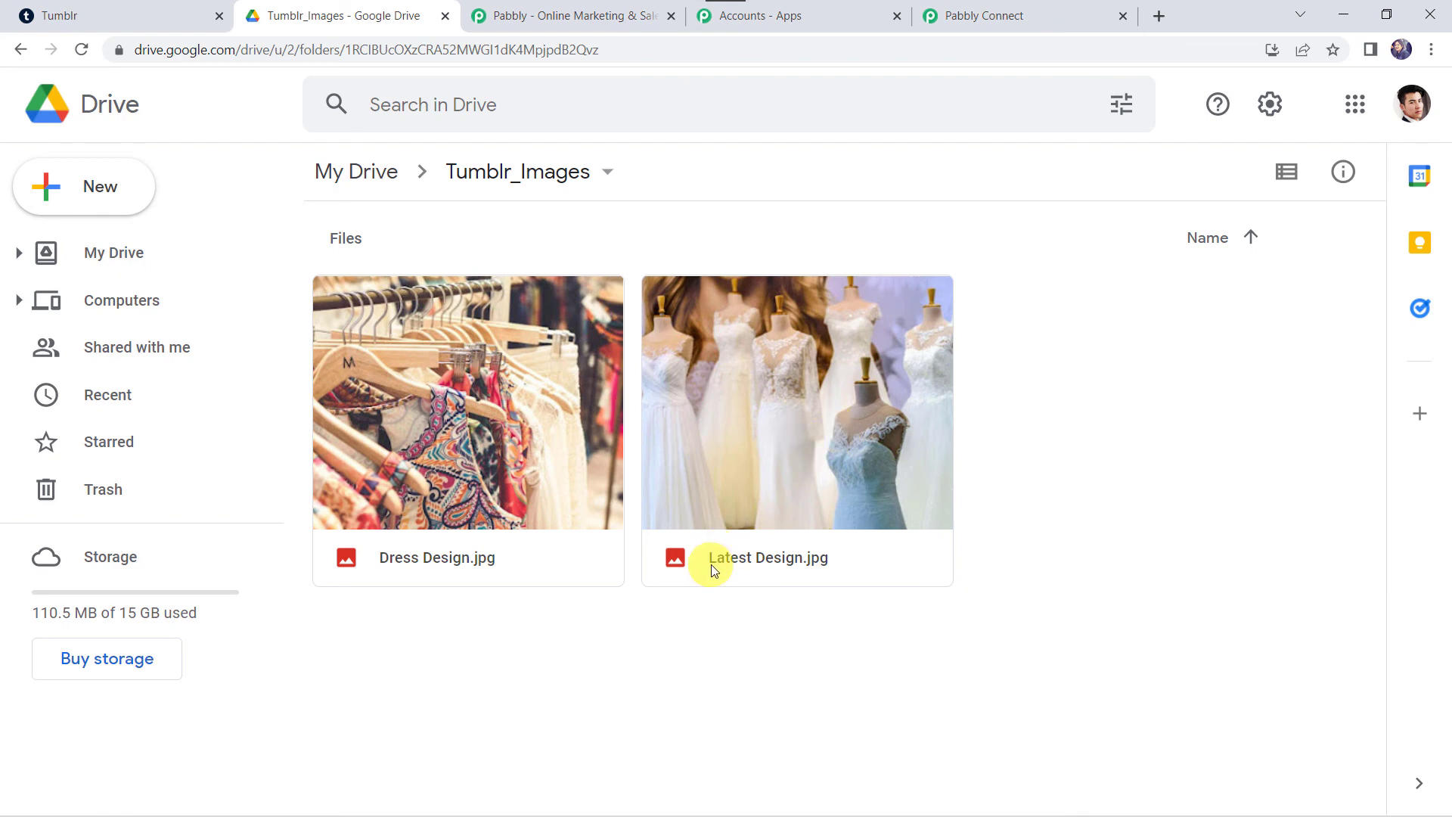
{"action": "double_click", "coordinate": [783, 415]}
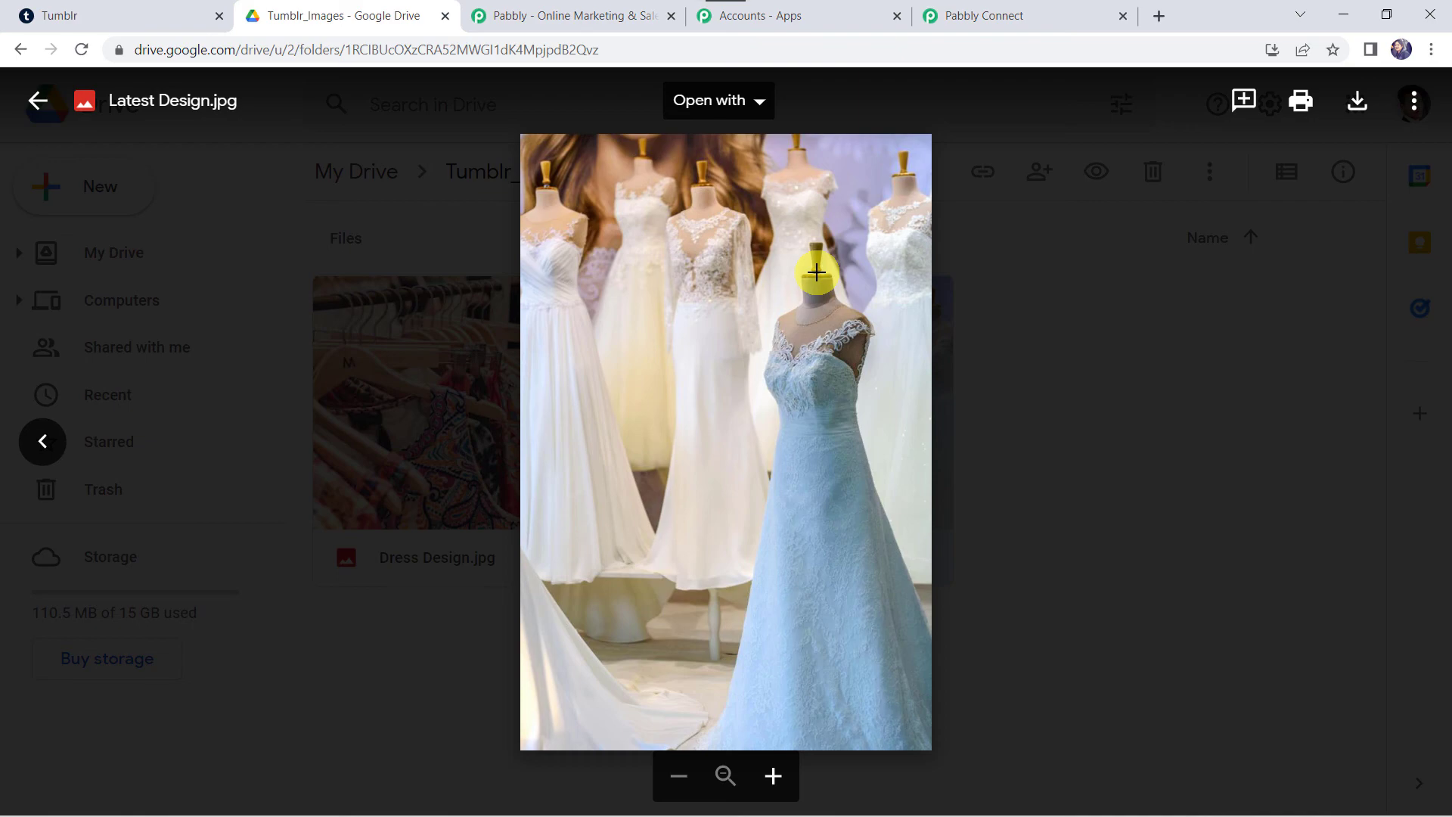
{"action": "left_click", "coordinate": [1044, 15]}
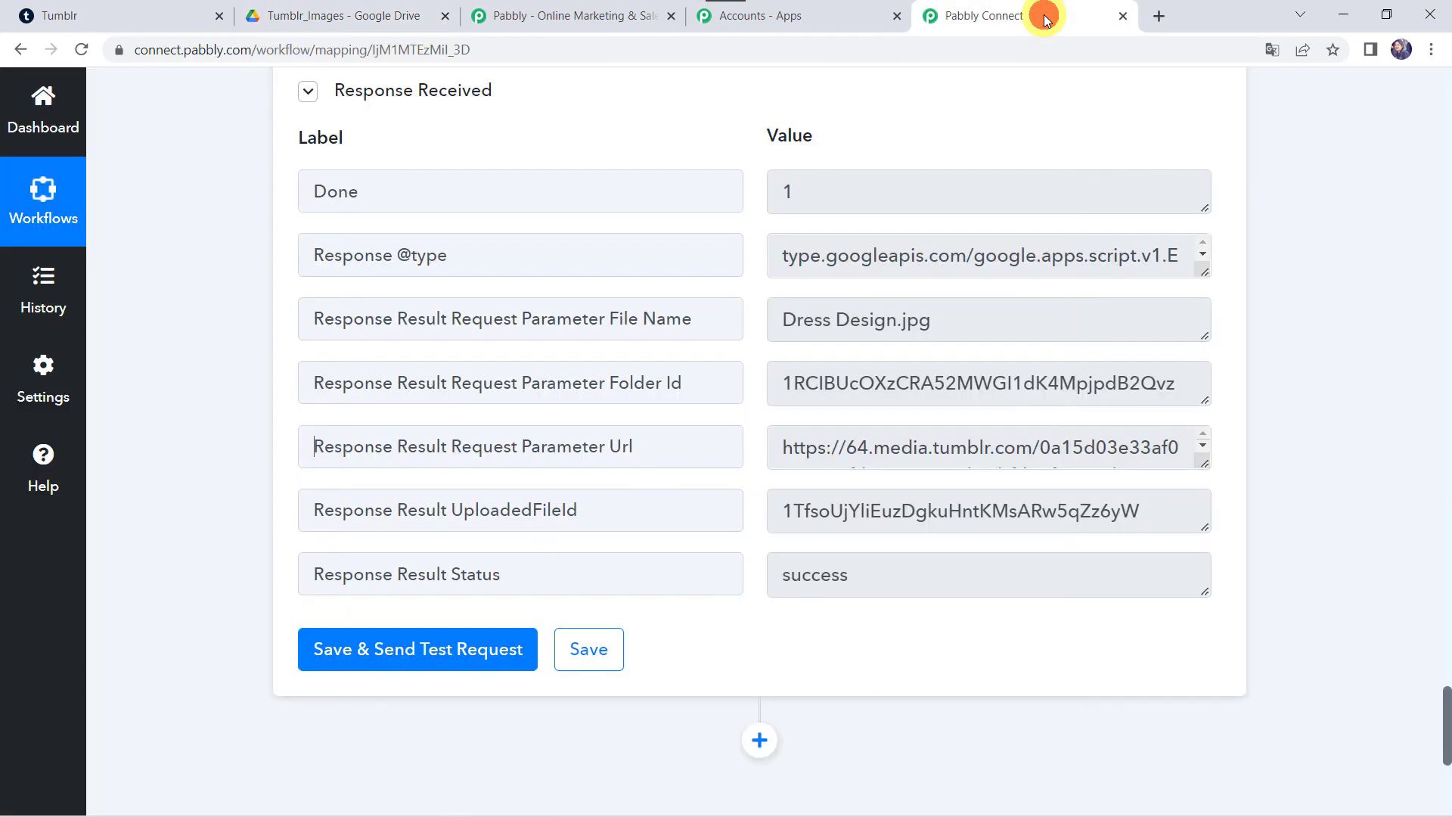
Step: Collapse the Google Drive upload, Split Text, Text (Basic Formatting) and Tumblr trigger steps of the workflow
{"action": "scroll", "coordinate": [773, 170], "scroll_direction": "down", "scroll_amount": 13}
{"action": "scroll", "coordinate": [777, 260], "scroll_direction": "up", "scroll_amount": 7}
{"action": "left_click", "coordinate": [749, 258]}
{"action": "scroll", "coordinate": [747, 257], "scroll_direction": "up", "scroll_amount": 15}
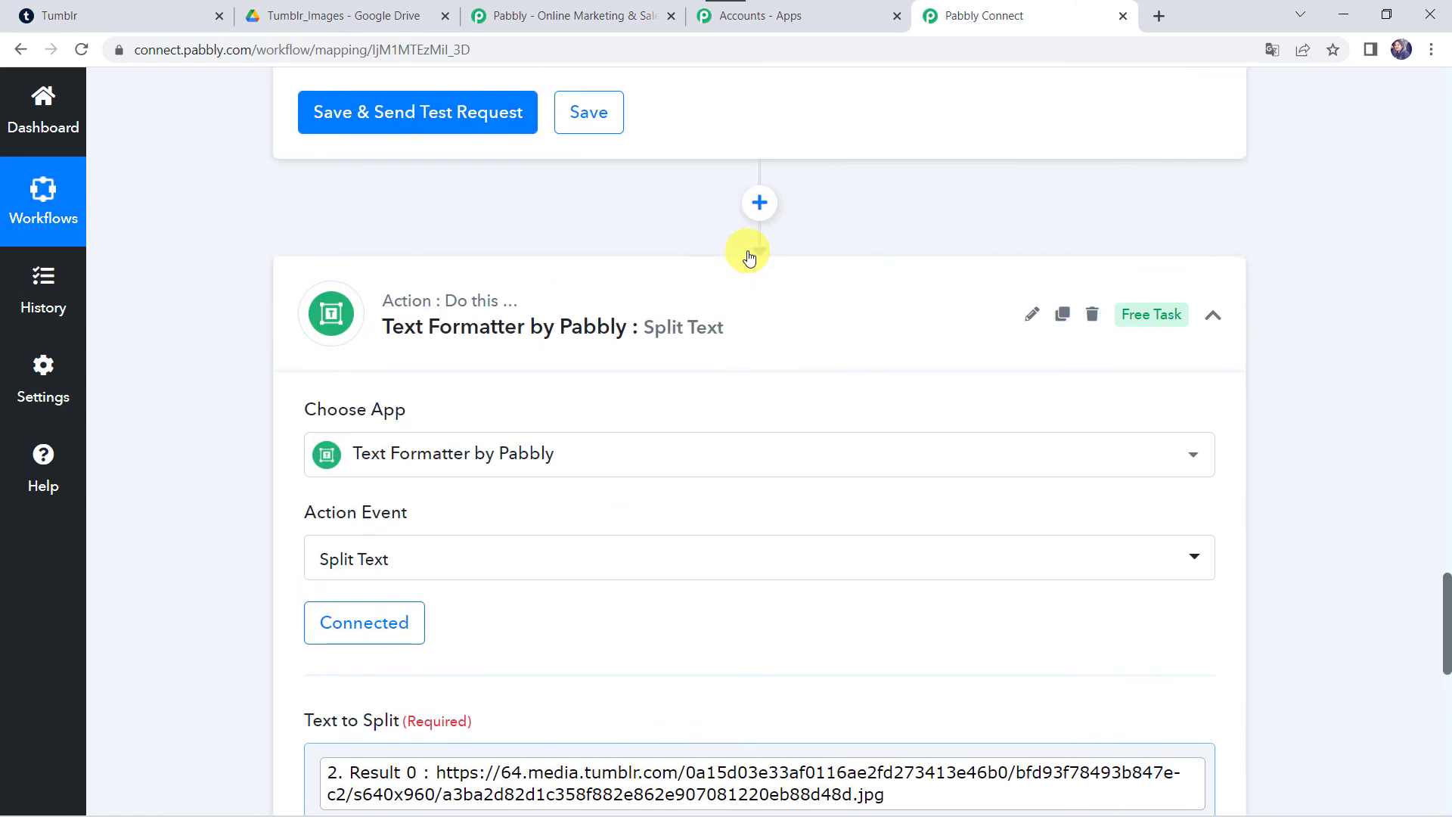
{"action": "left_click", "coordinate": [740, 284]}
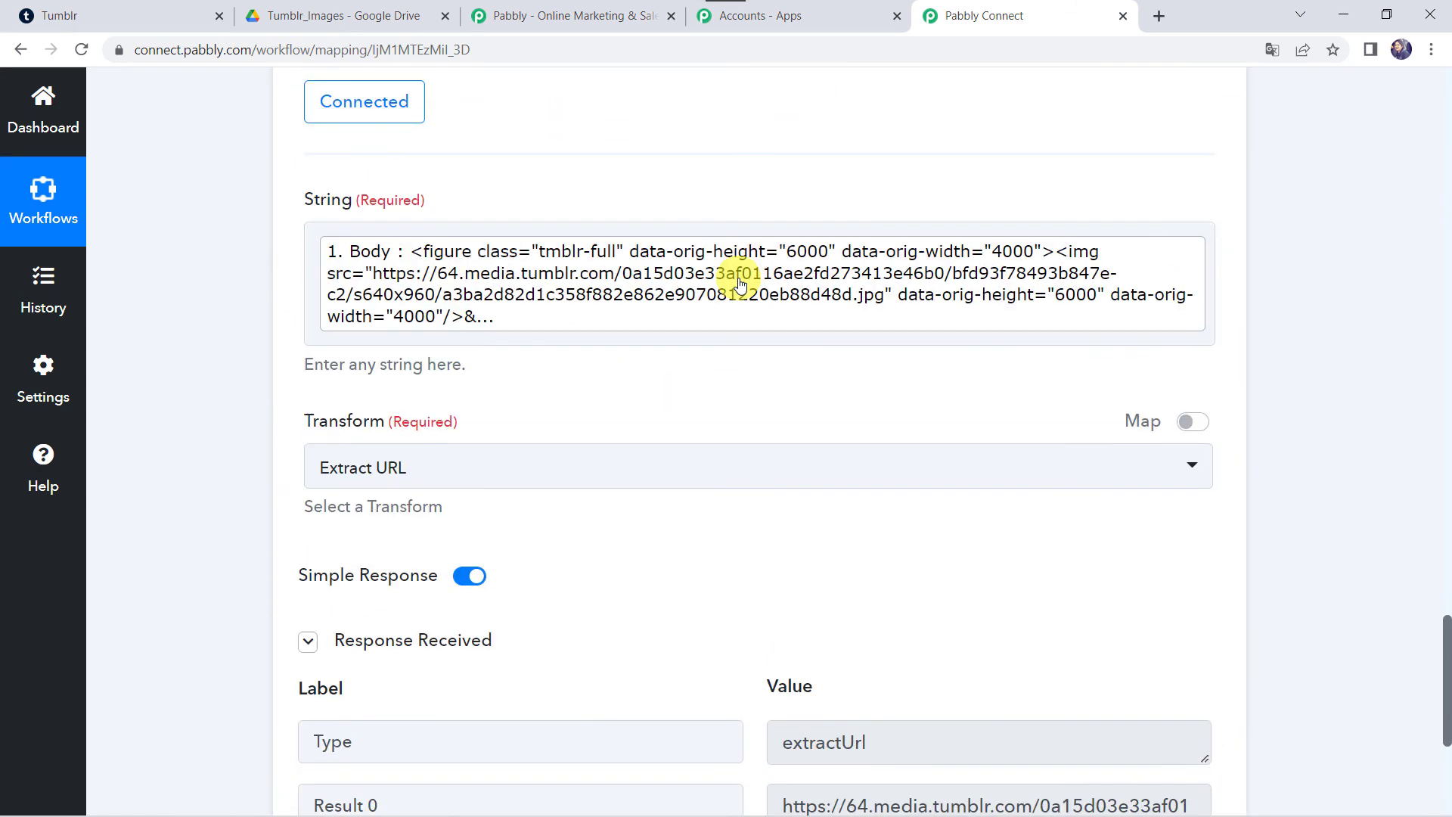
{"action": "scroll", "coordinate": [741, 284], "scroll_direction": "up", "scroll_amount": 5}
{"action": "left_click", "coordinate": [696, 443]}
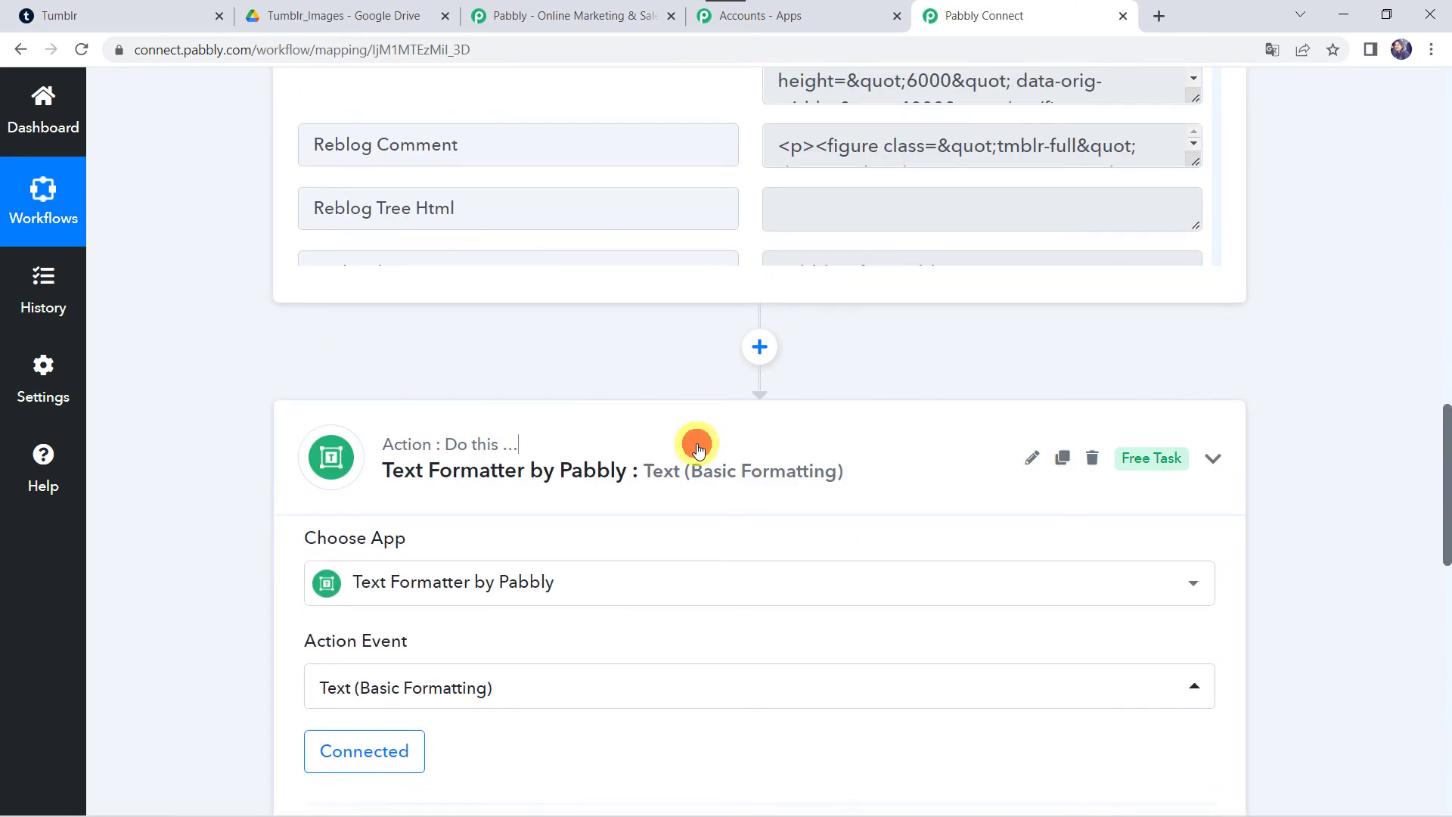
{"action": "scroll", "coordinate": [697, 450], "scroll_direction": "up", "scroll_amount": 10}
{"action": "left_click", "coordinate": [772, 376]}
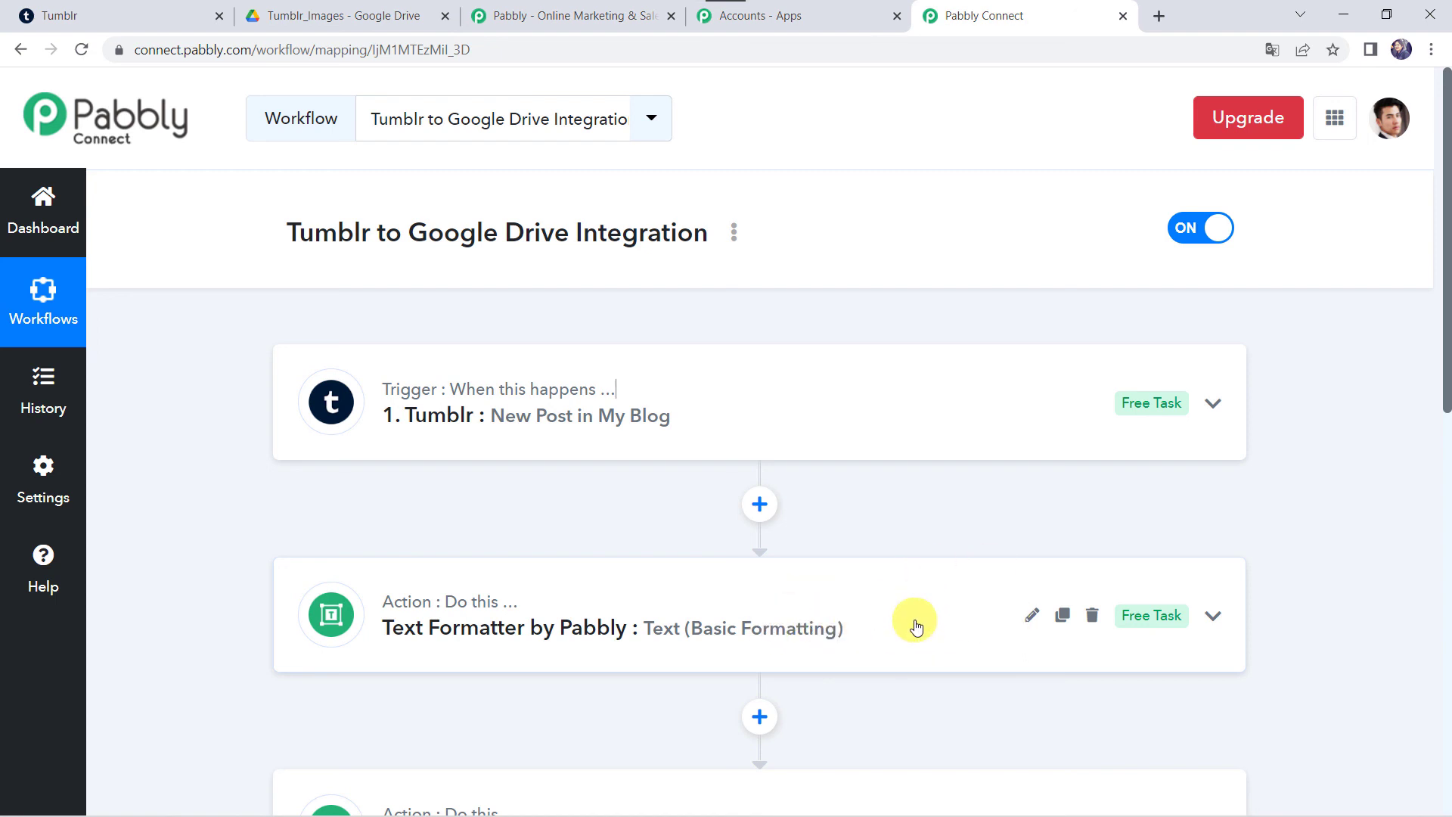
Step: Review the workflow's sequence from the Tumblr trigger through the two Text Formatter actions to the Google Drive upload
{"action": "scroll", "coordinate": [869, 617], "scroll_direction": "down", "scroll_amount": 2}
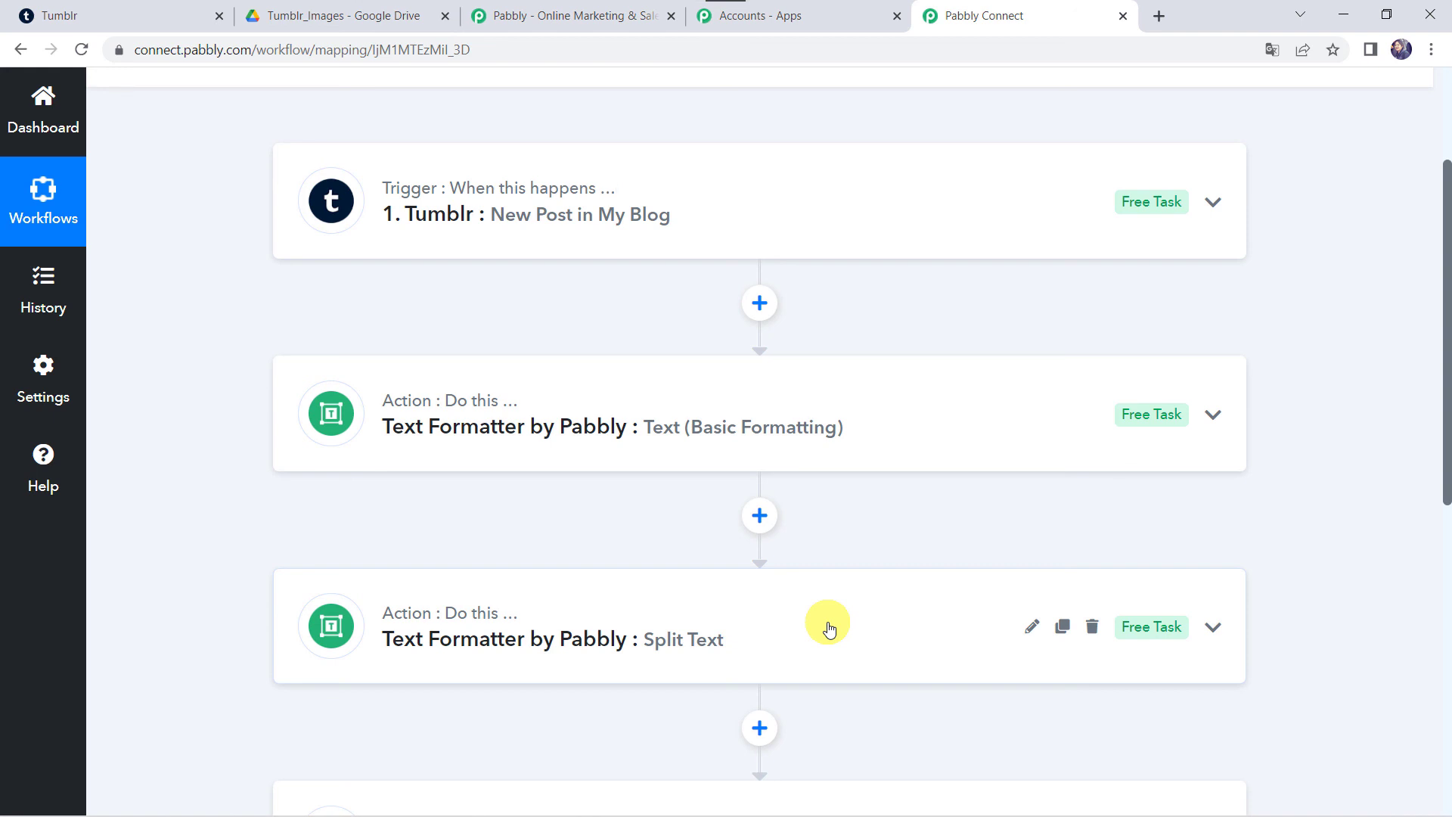
{"action": "scroll", "coordinate": [829, 628], "scroll_direction": "down", "scroll_amount": 1}
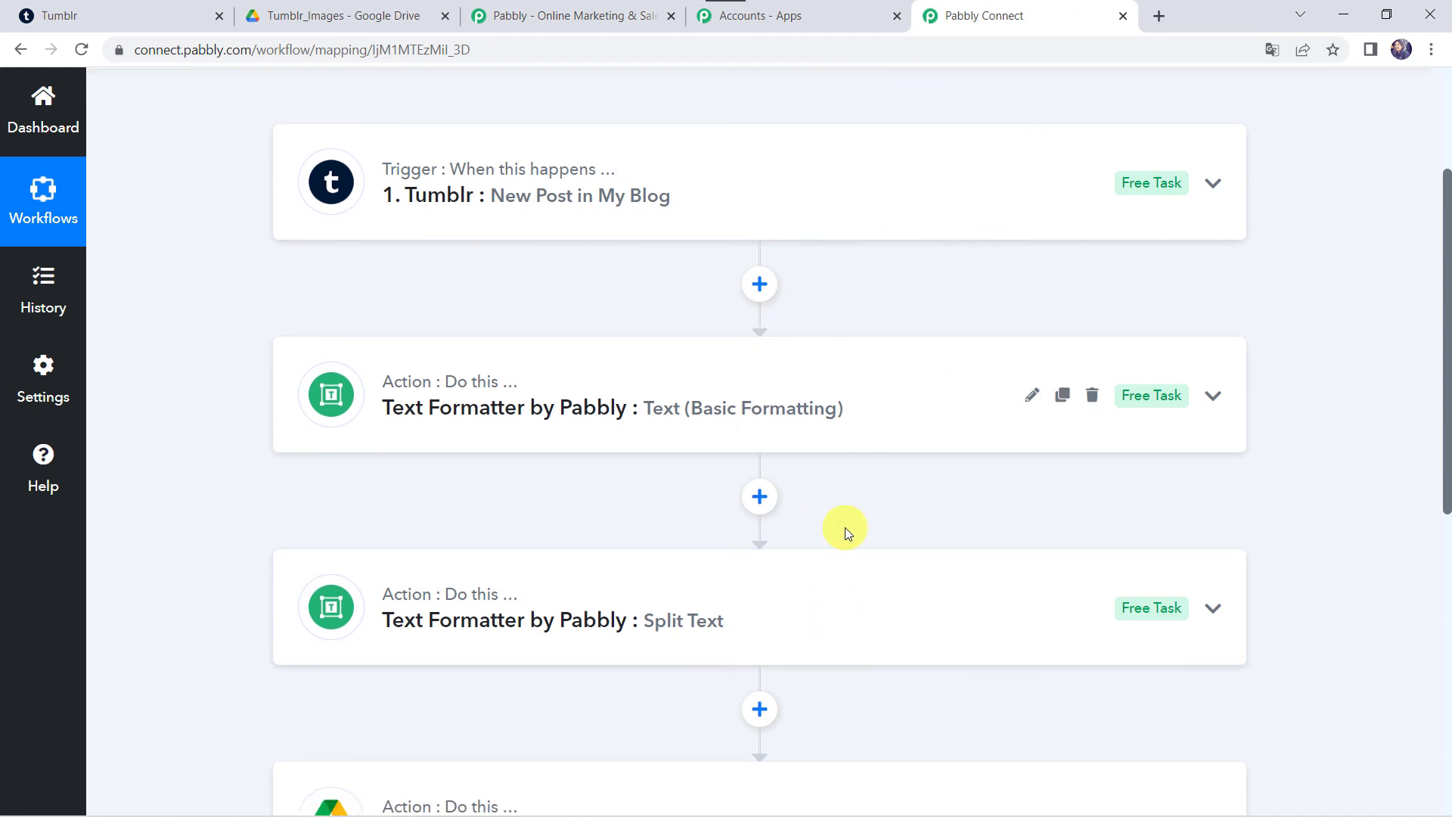
{"action": "scroll", "coordinate": [846, 528], "scroll_direction": "down", "scroll_amount": 4}
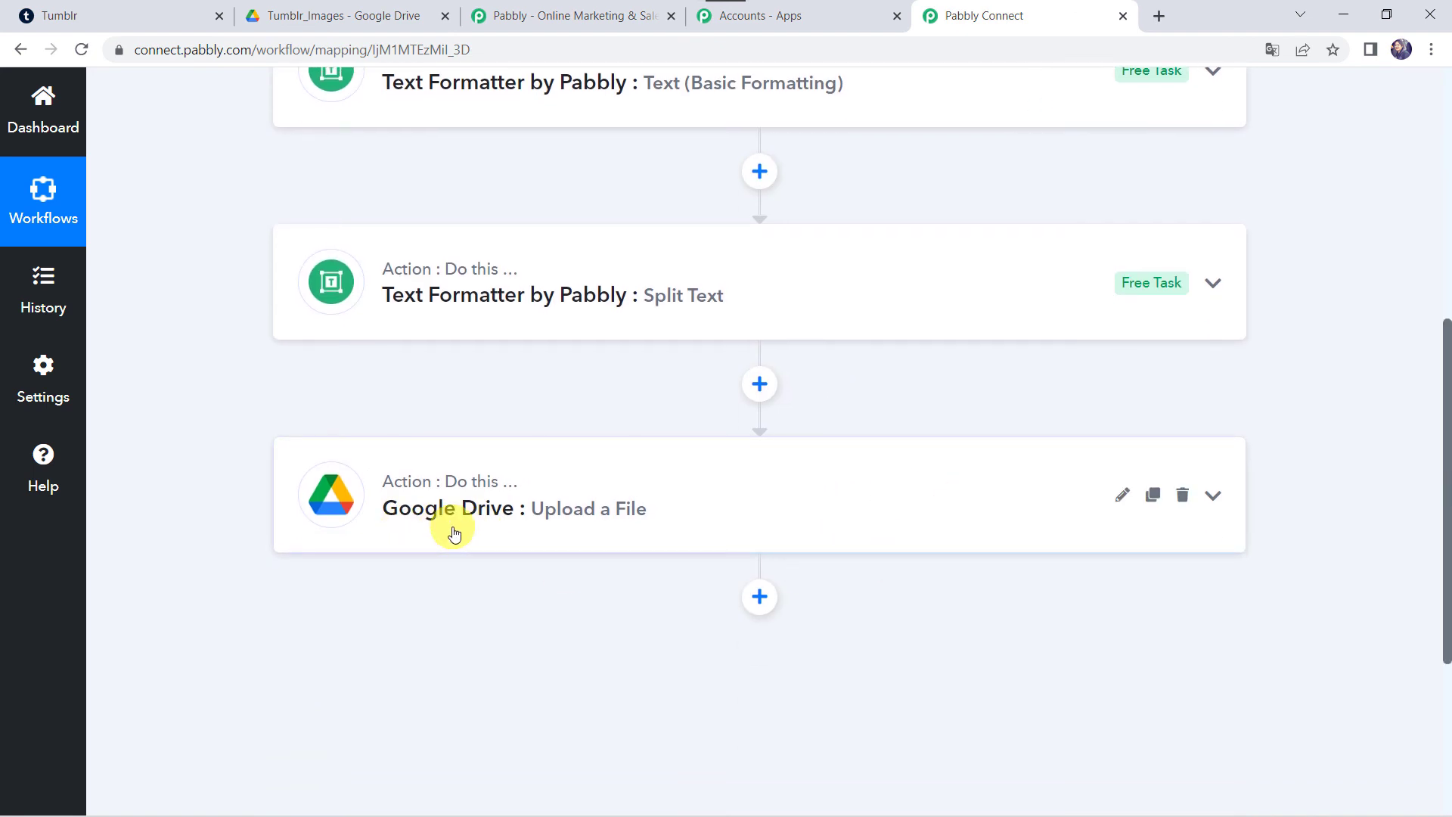
{"action": "scroll", "coordinate": [471, 707], "scroll_direction": "up", "scroll_amount": 4}
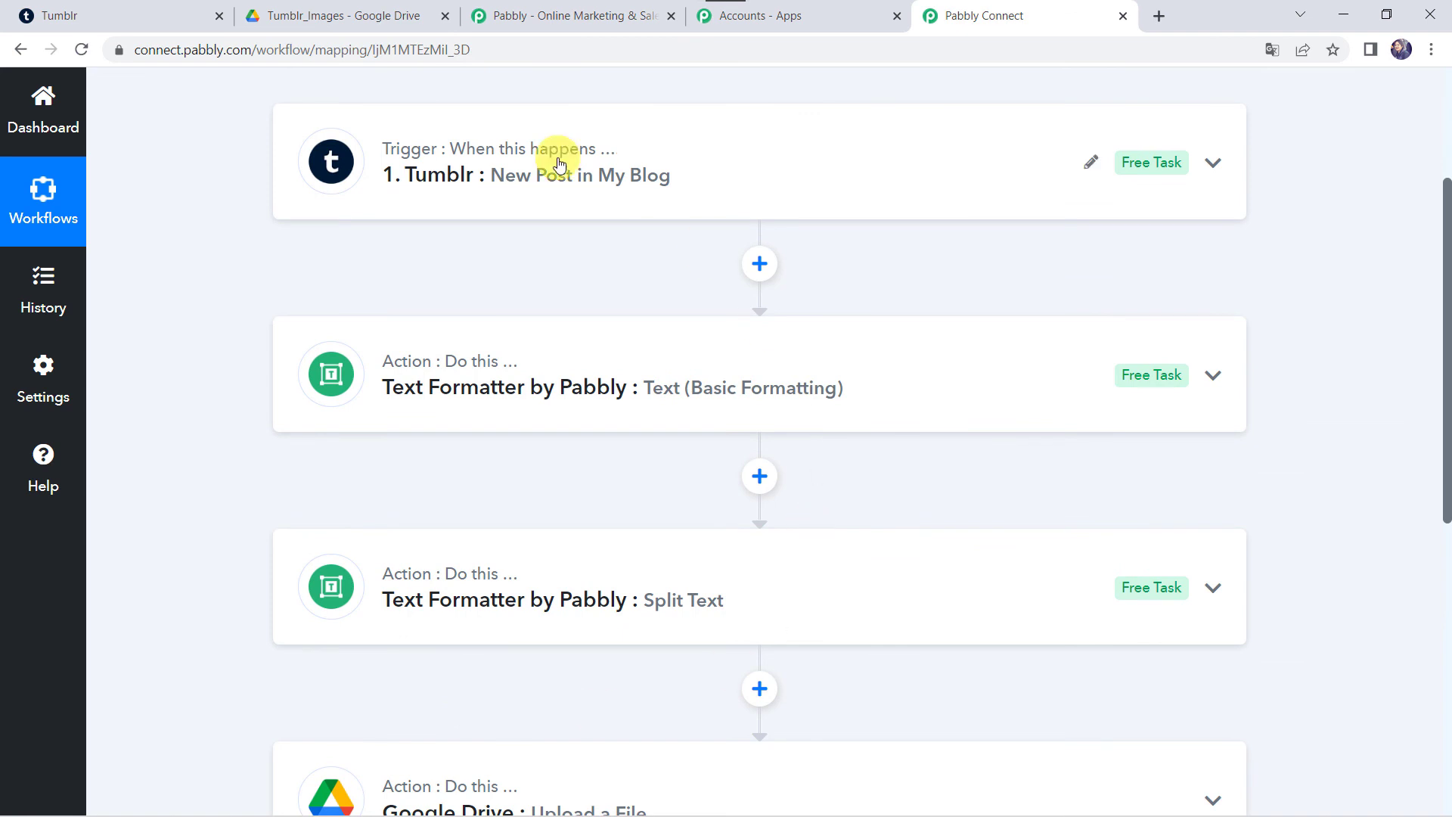
{"action": "scroll", "coordinate": [331, 431], "scroll_direction": "down", "scroll_amount": 3}
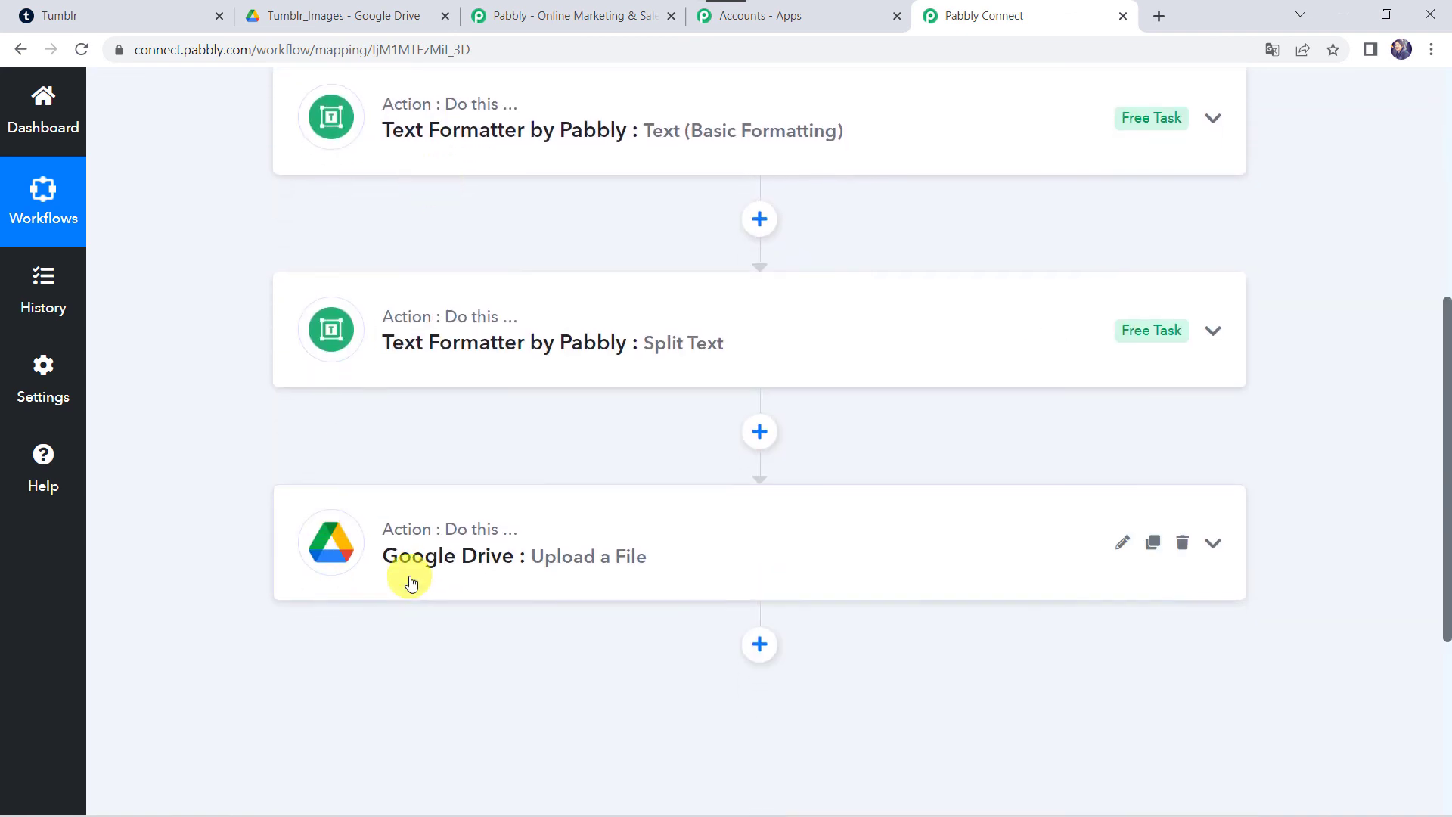
{"action": "scroll", "coordinate": [411, 582], "scroll_direction": "up", "scroll_amount": 6}
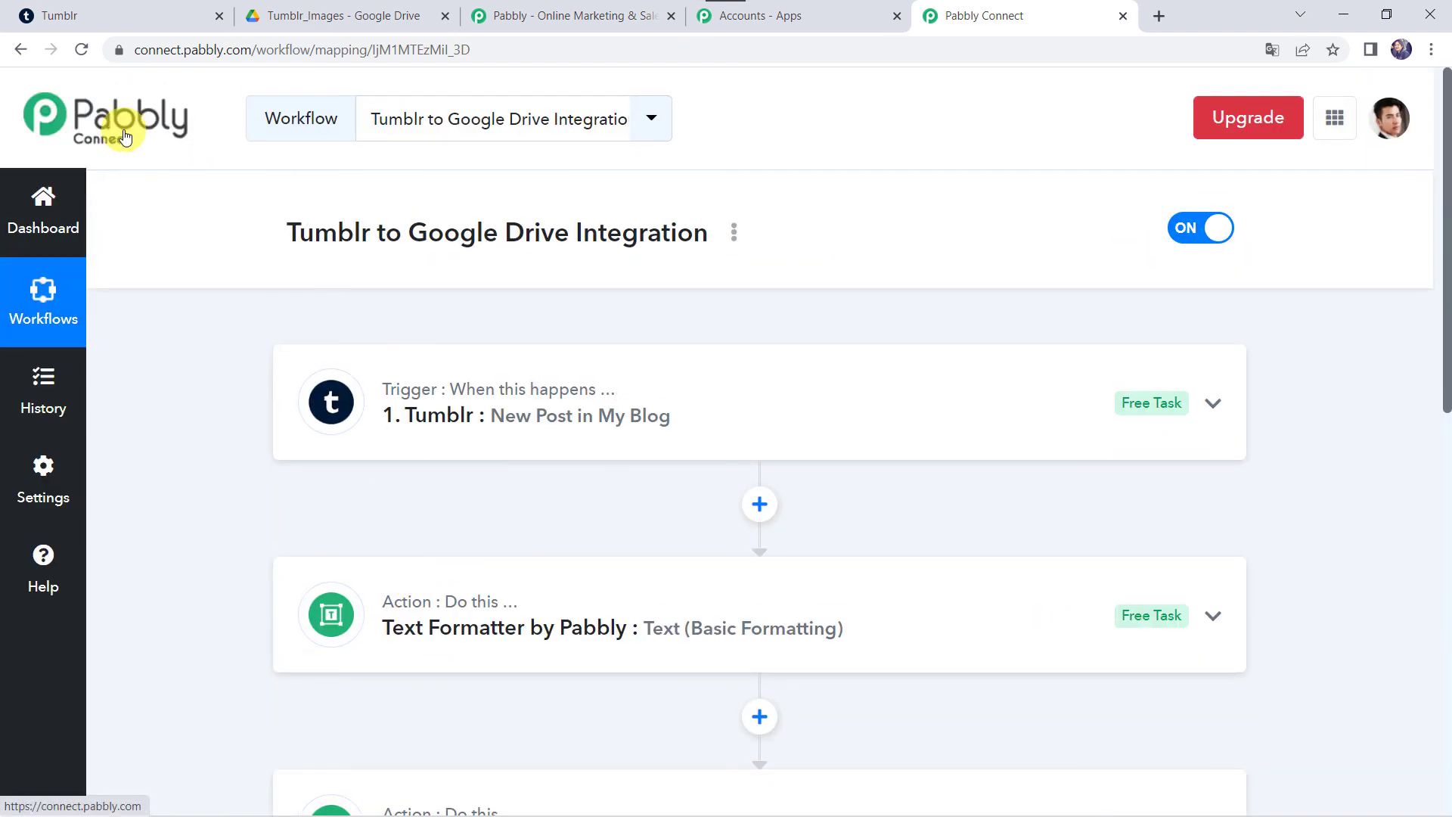